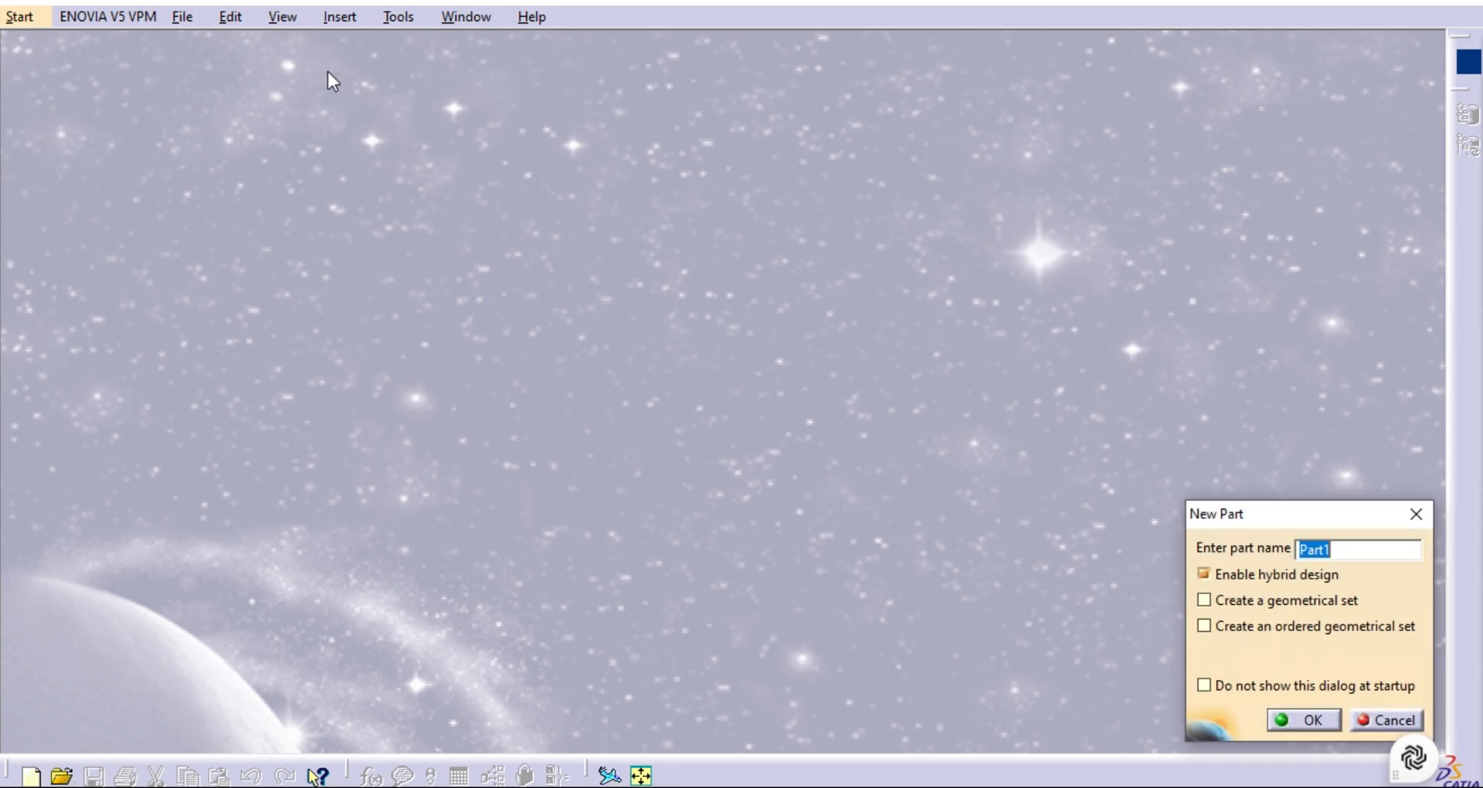
Create a new part with the default name and open a sketch on the zx plane.
key("Return")
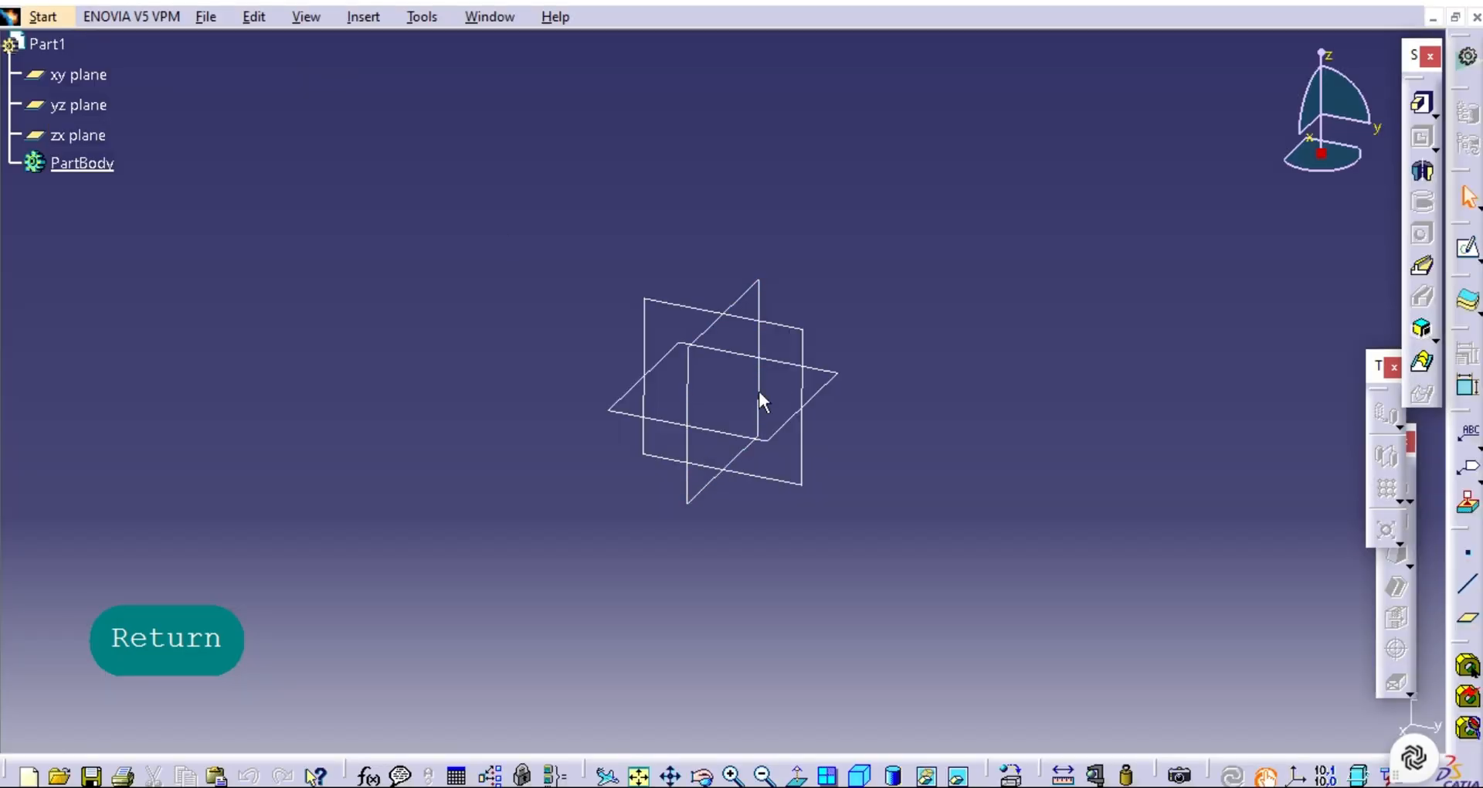
left_click(726, 334)
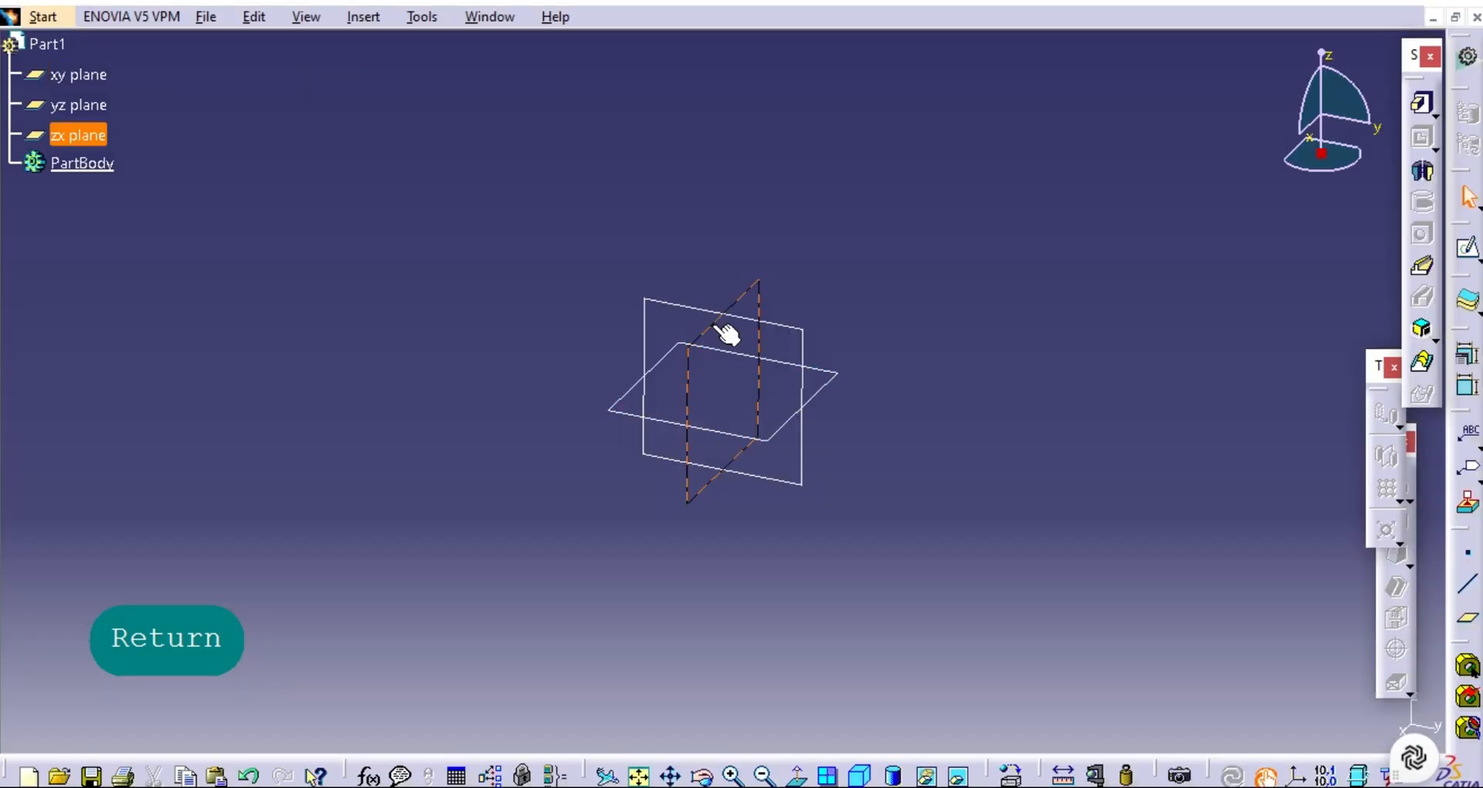
left_click(1471, 254)
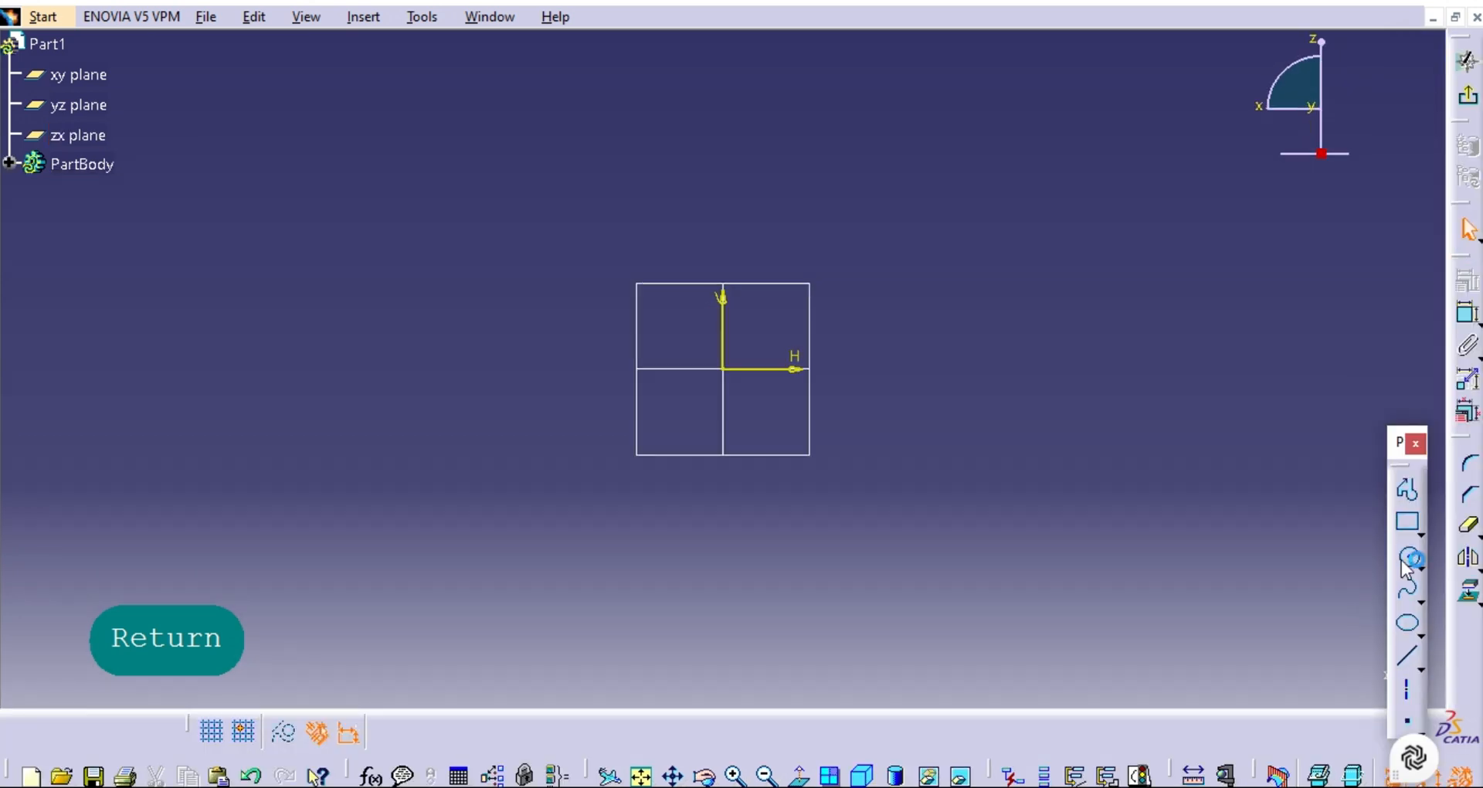
Draw a closed waisted half-profile along the vertical axis, about 163 mm tall and 55 mm wide, with its vertical waist line about 22 mm out.
left_click(1410, 492)
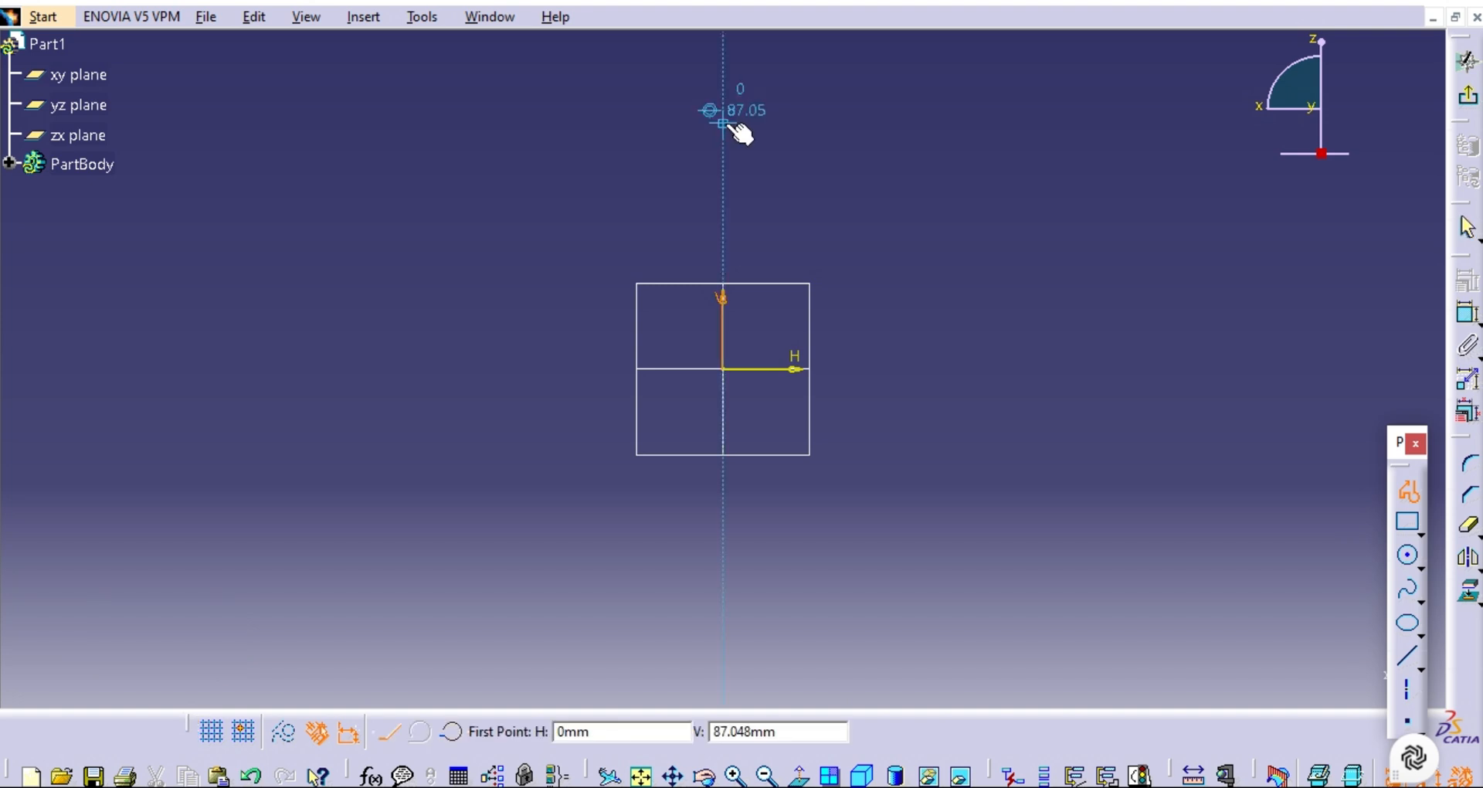
left_click(727, 124)
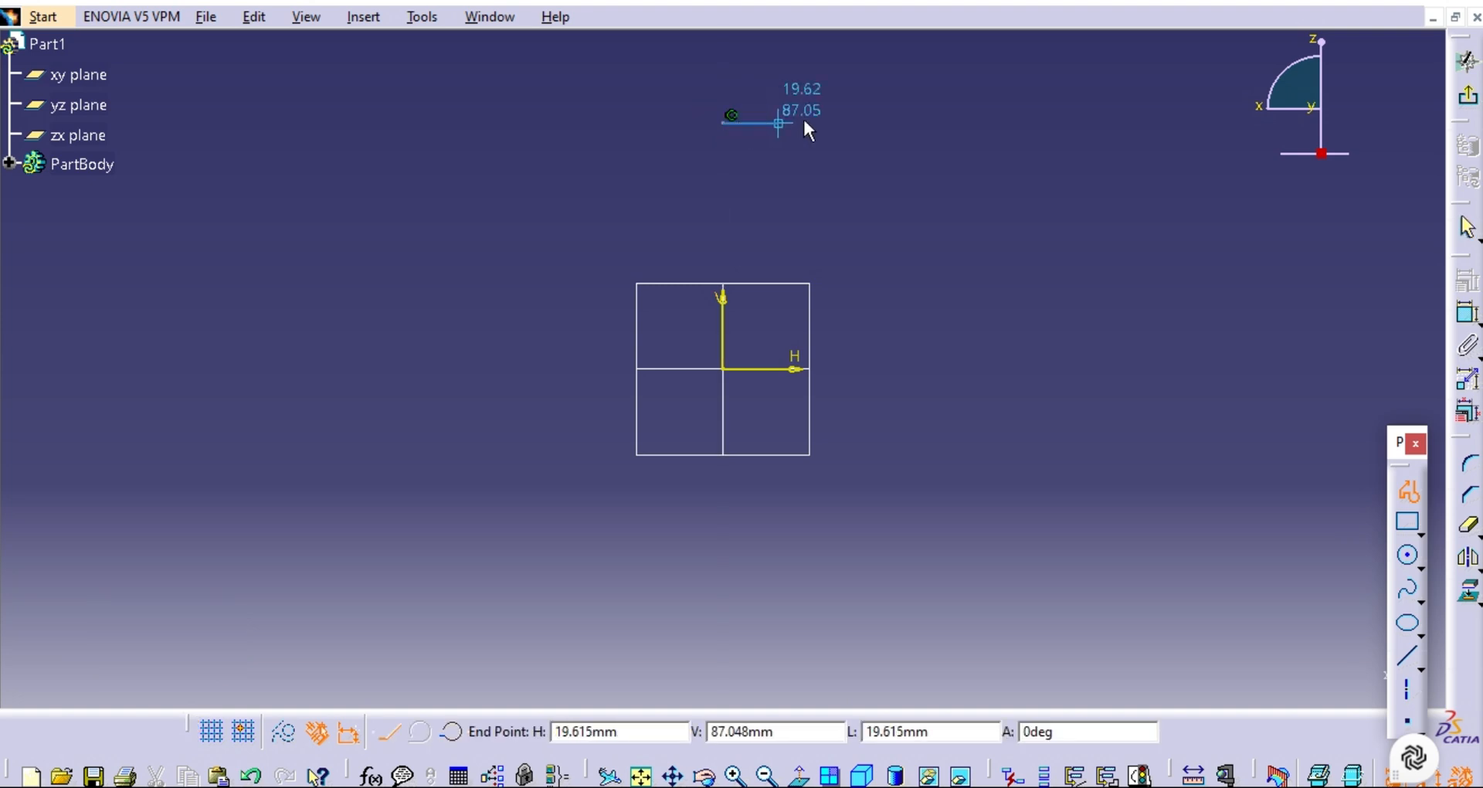
left_click(879, 121)
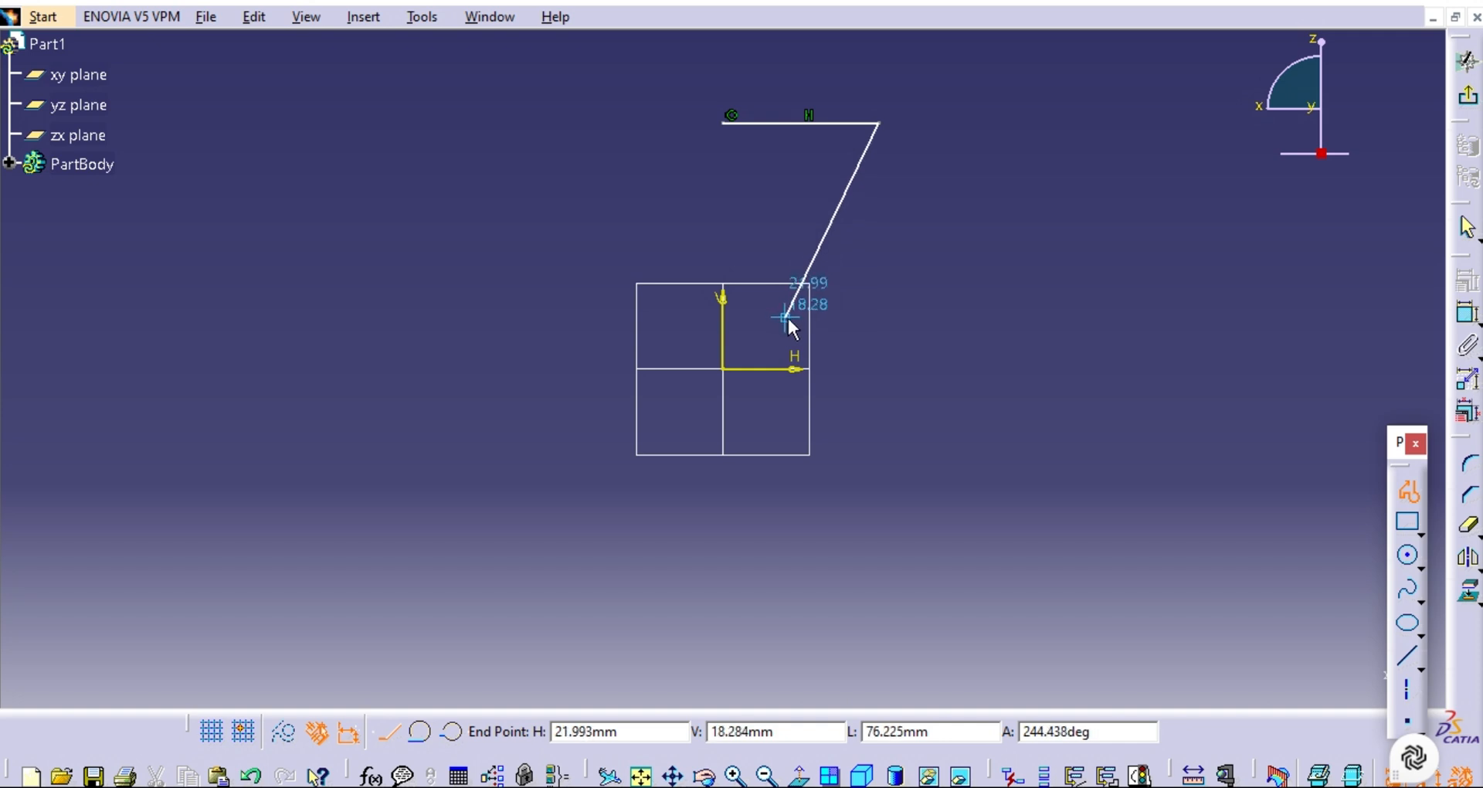
left_click(787, 315)
left_click(786, 431)
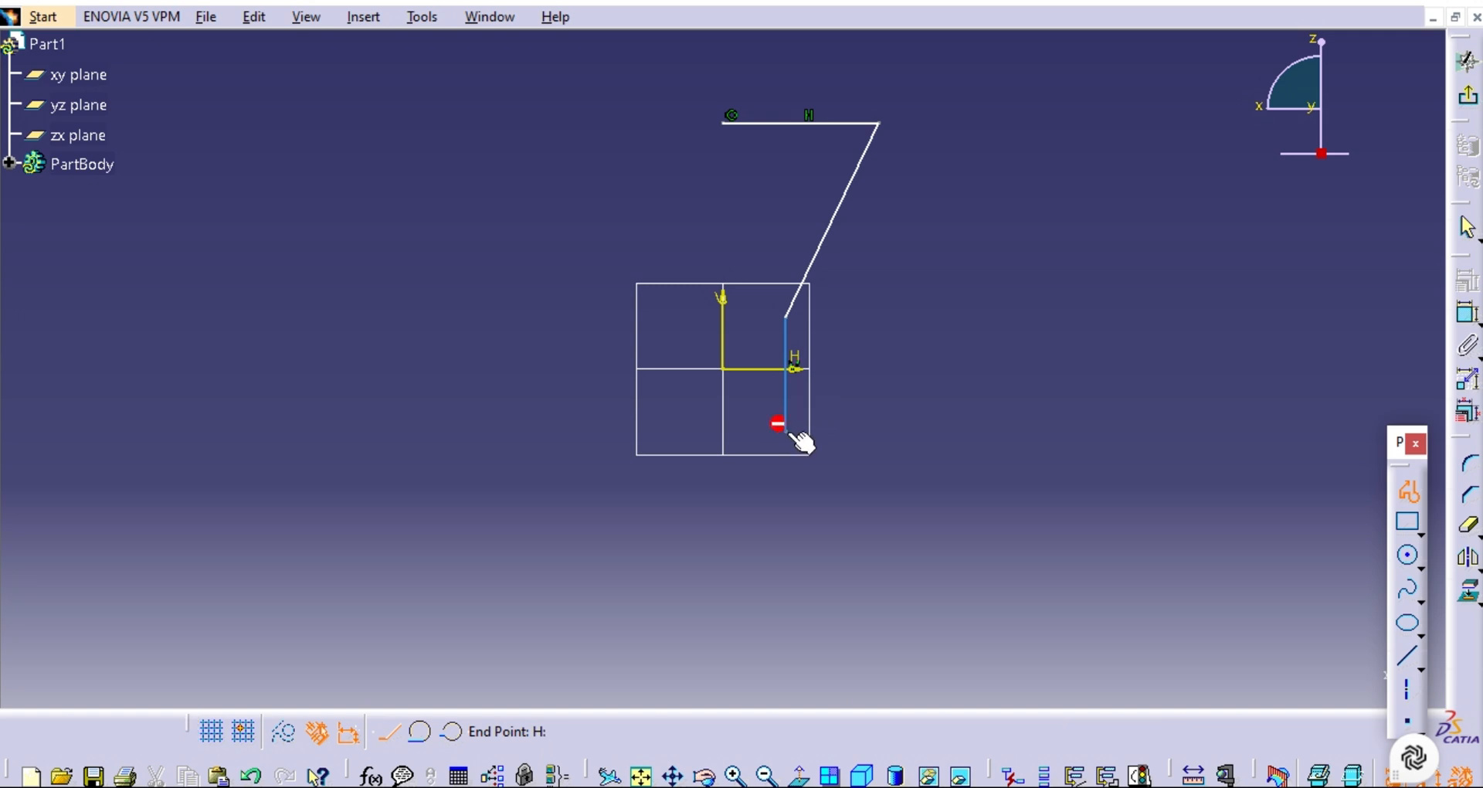
left_click(875, 583)
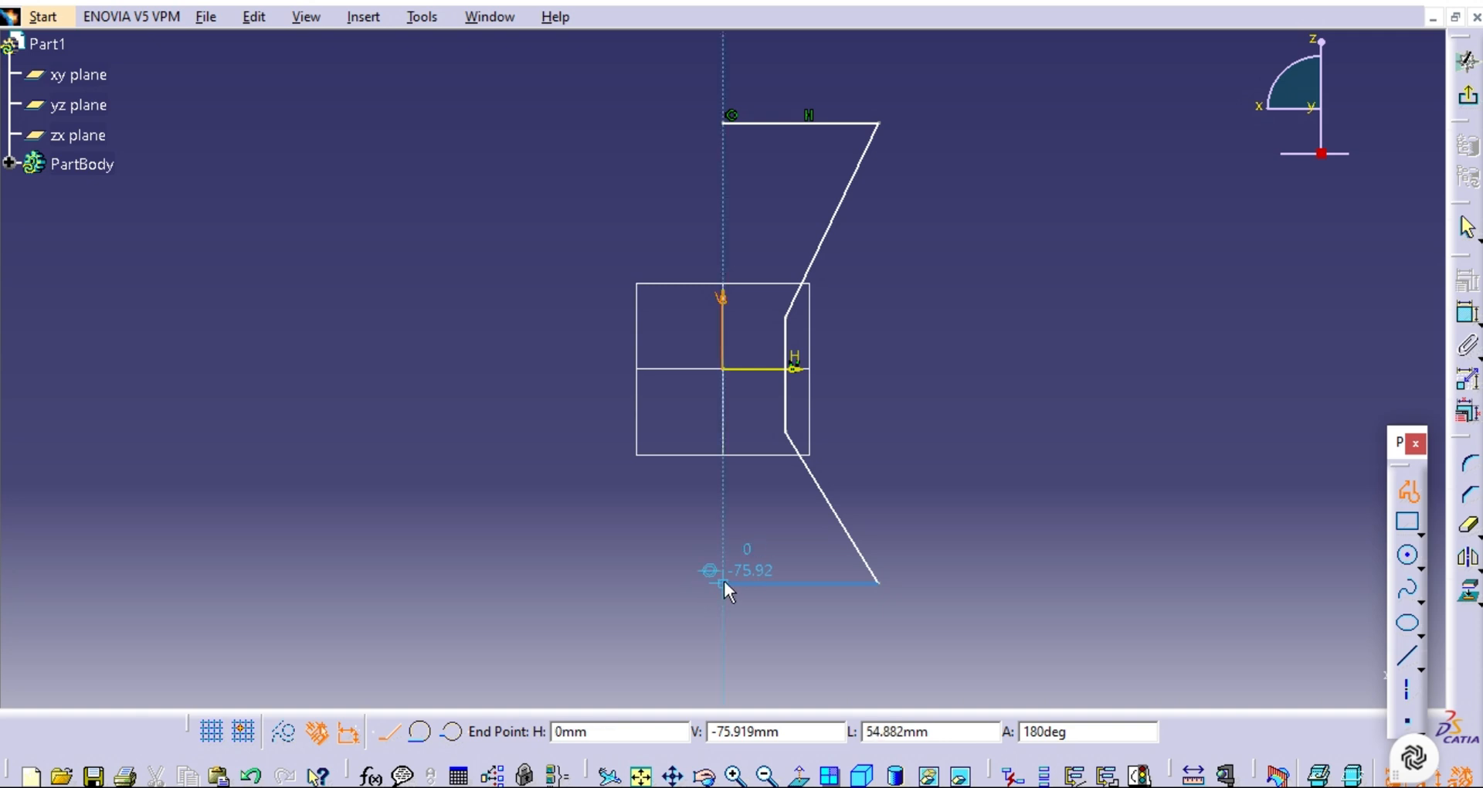
double_click(725, 581)
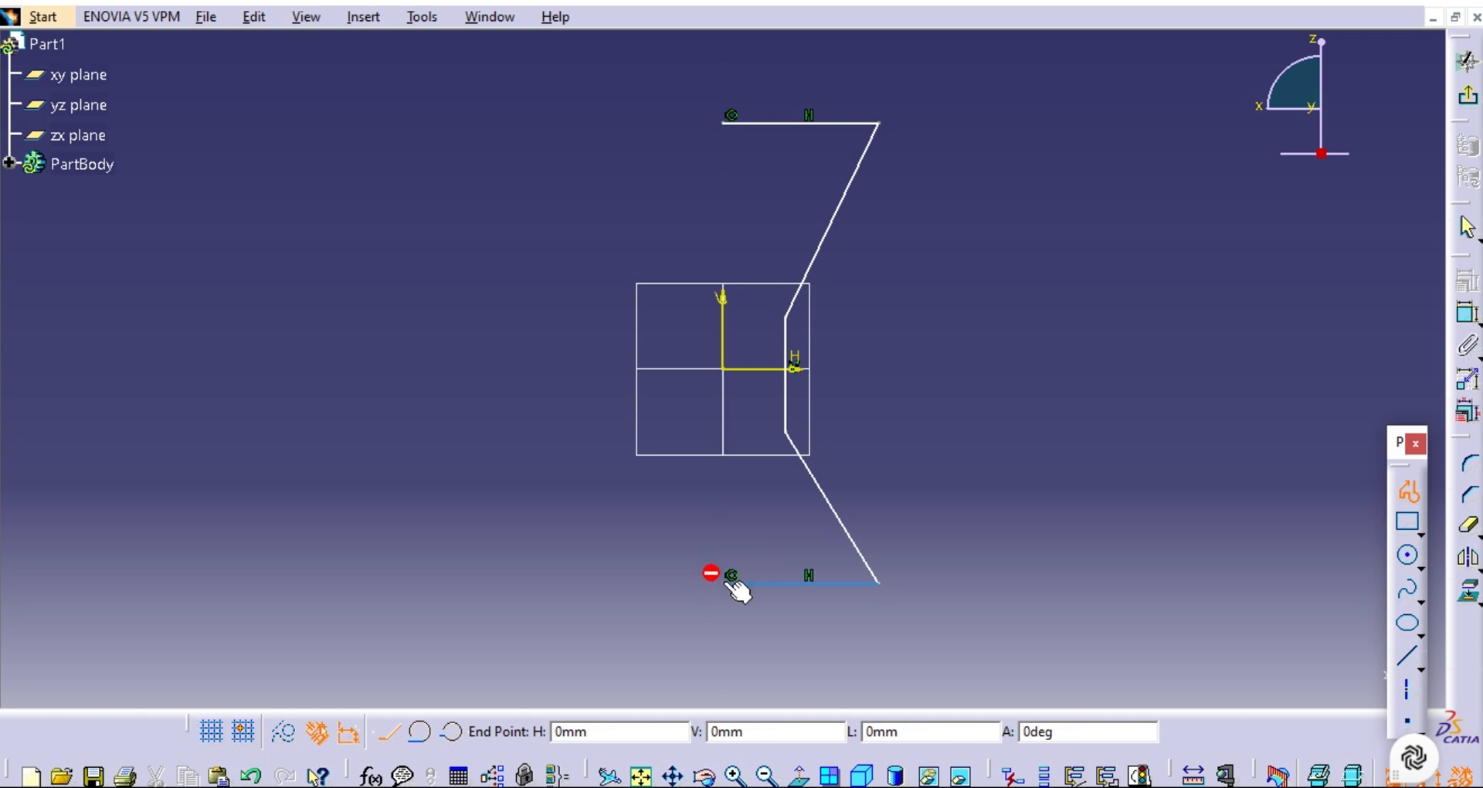
left_click(726, 583)
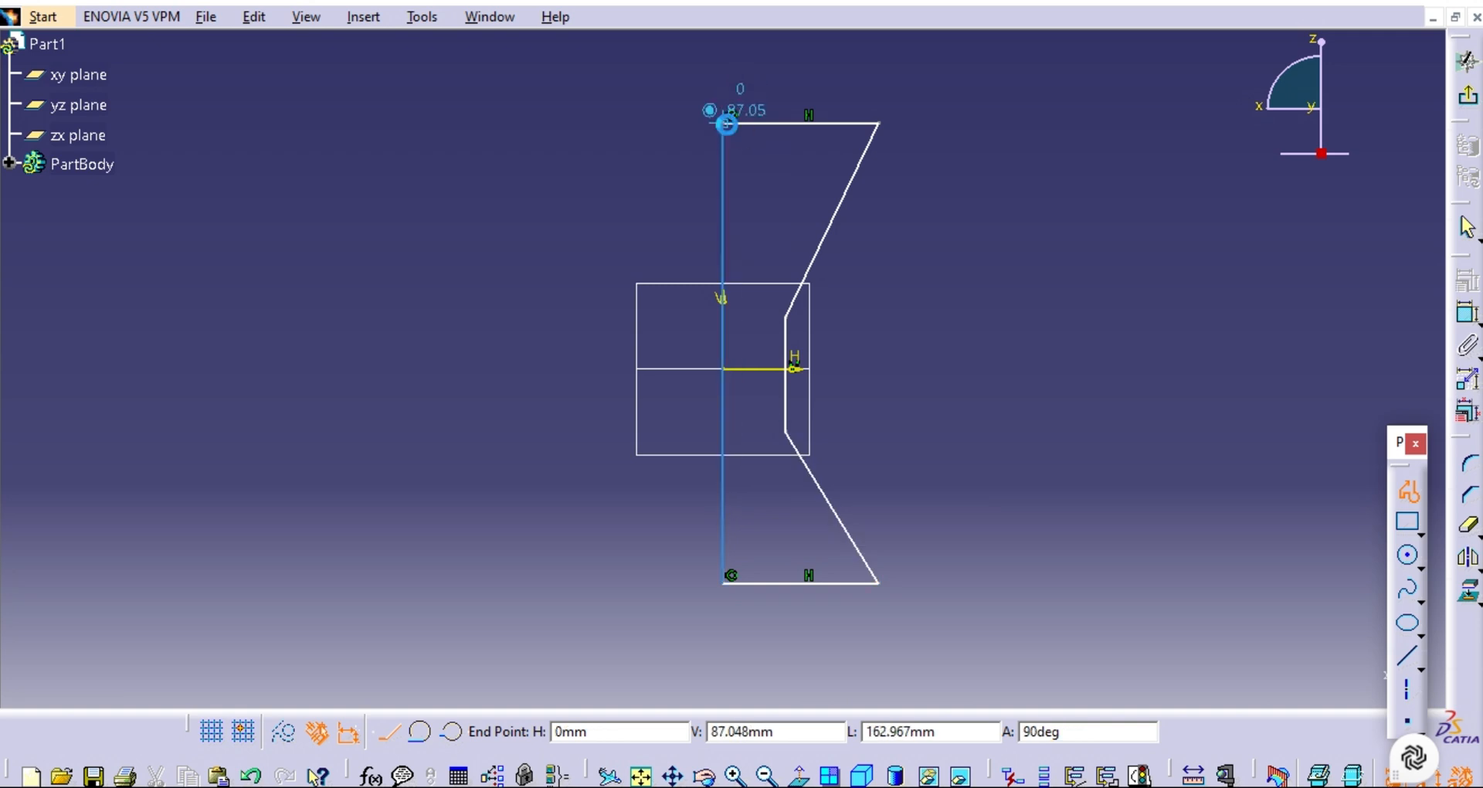
left_click(724, 122)
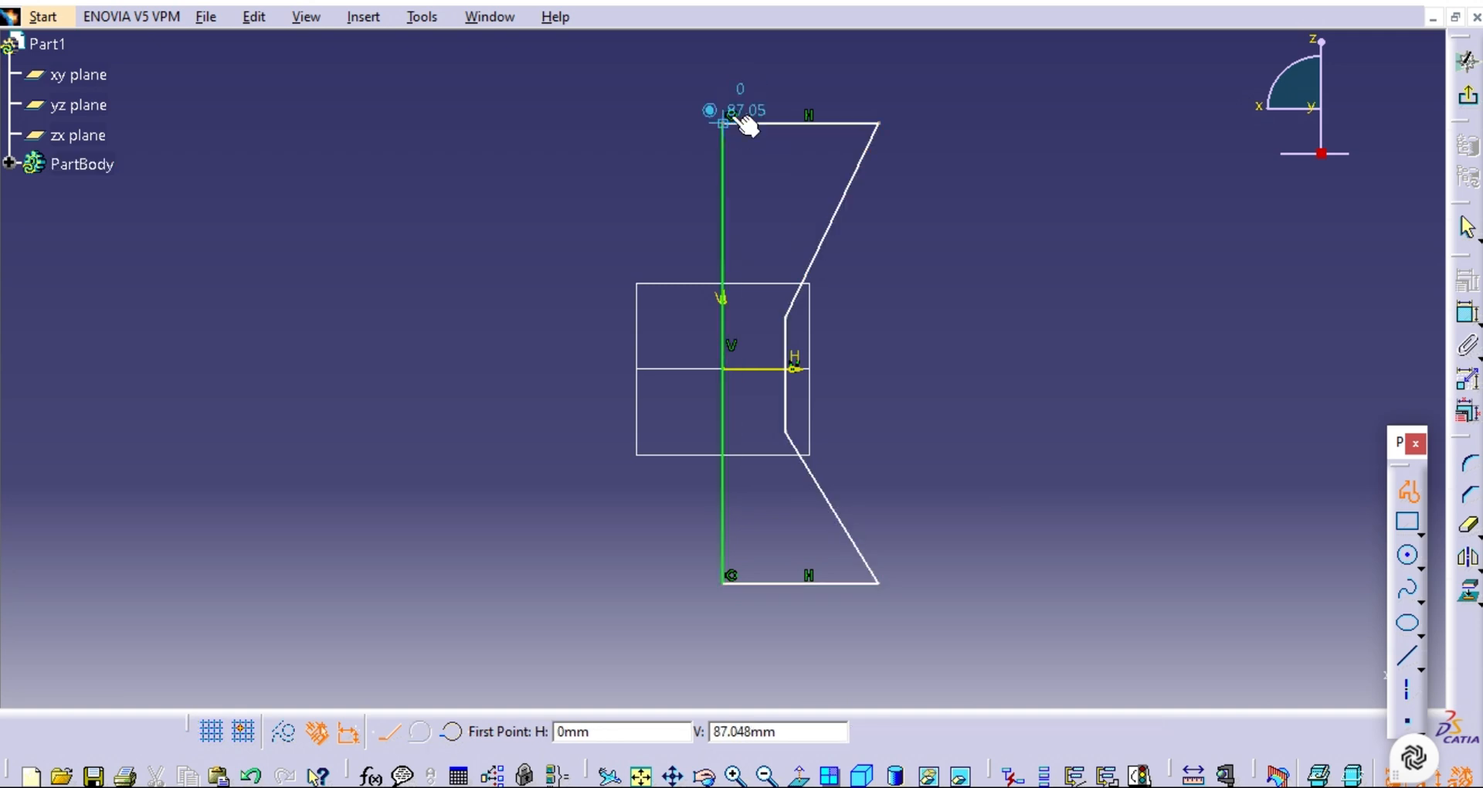
left_click(1412, 489)
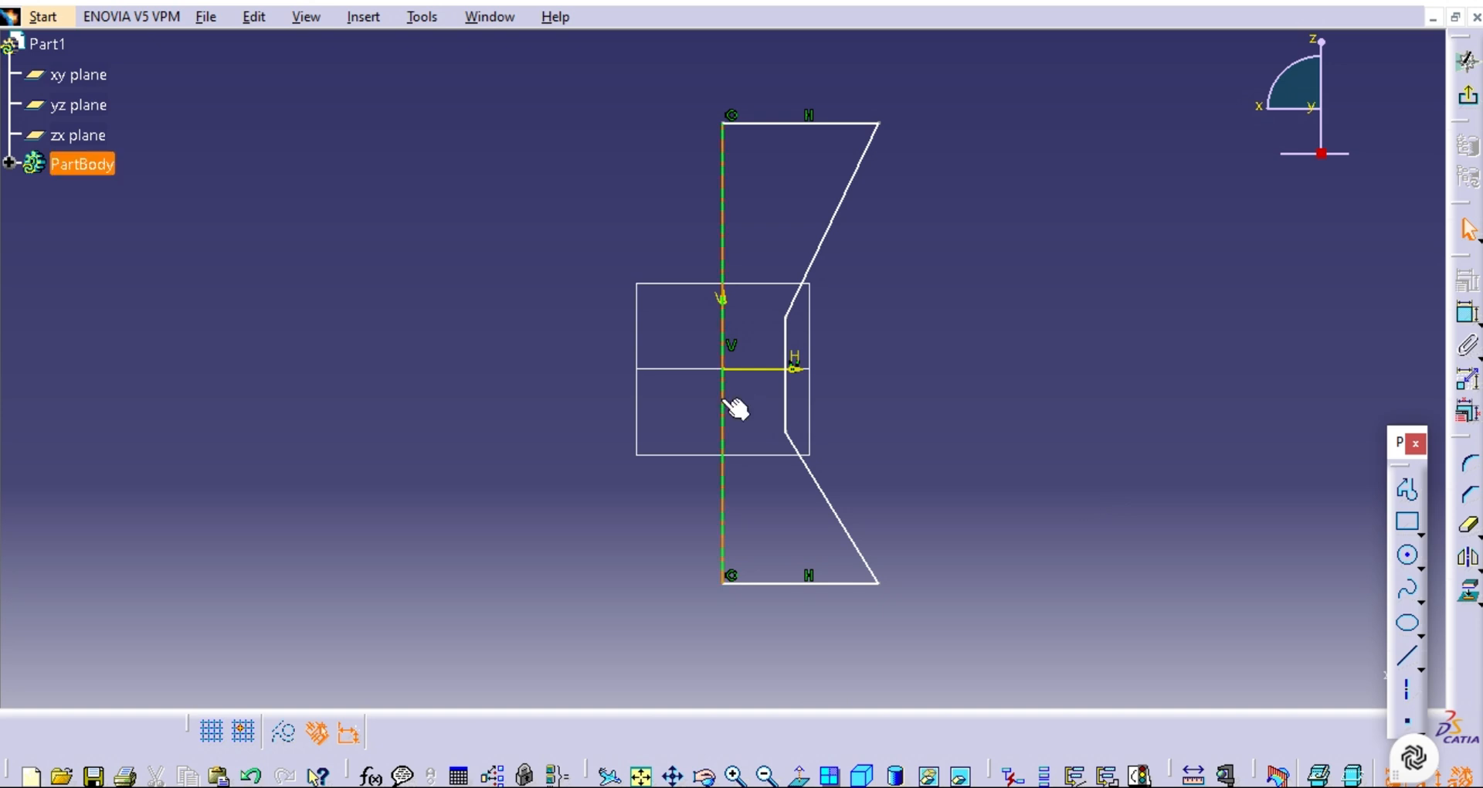
Convert the profile's long vertical line on the V axis into a construction element.
left_click(723, 193)
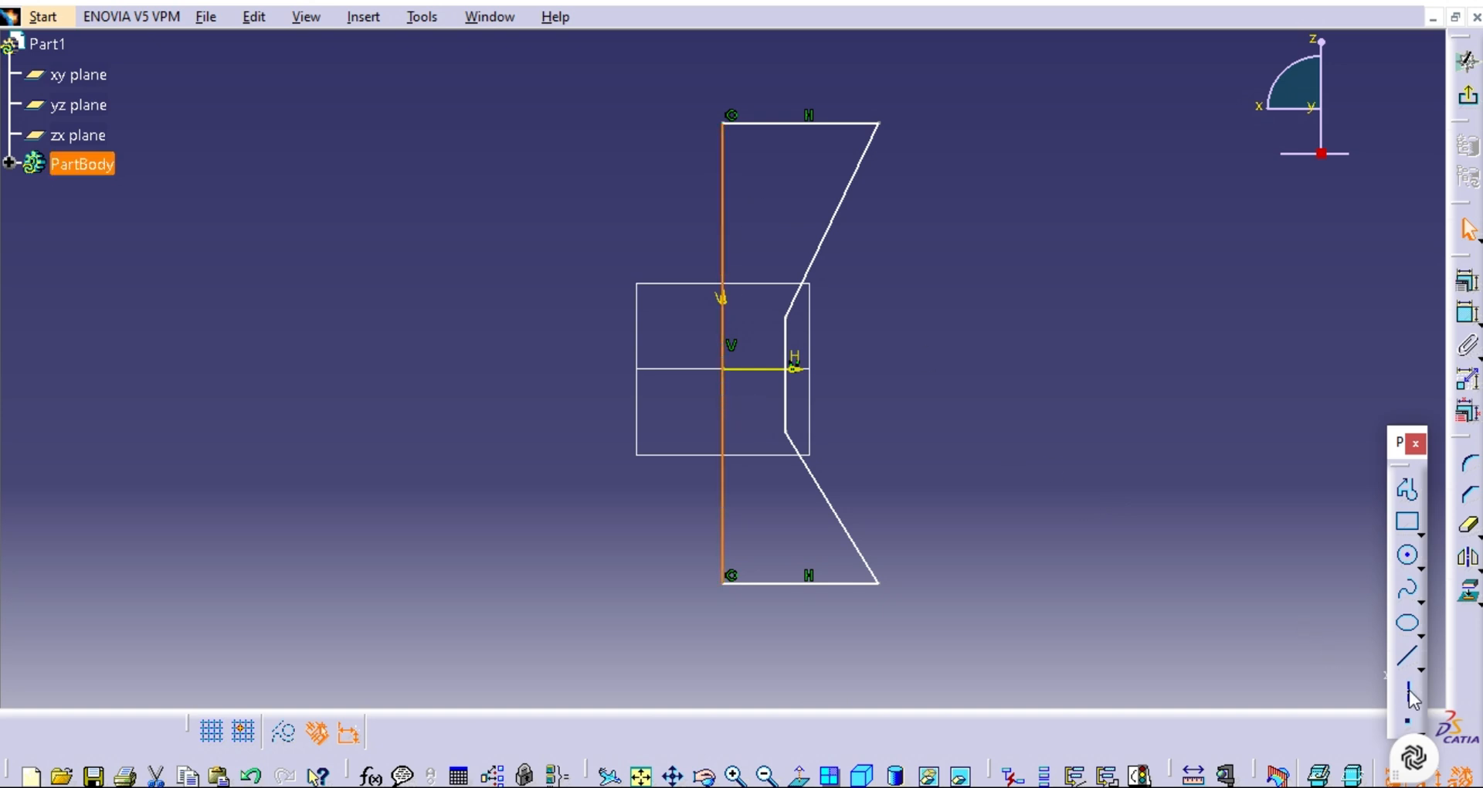
left_click(285, 736)
left_click(506, 552)
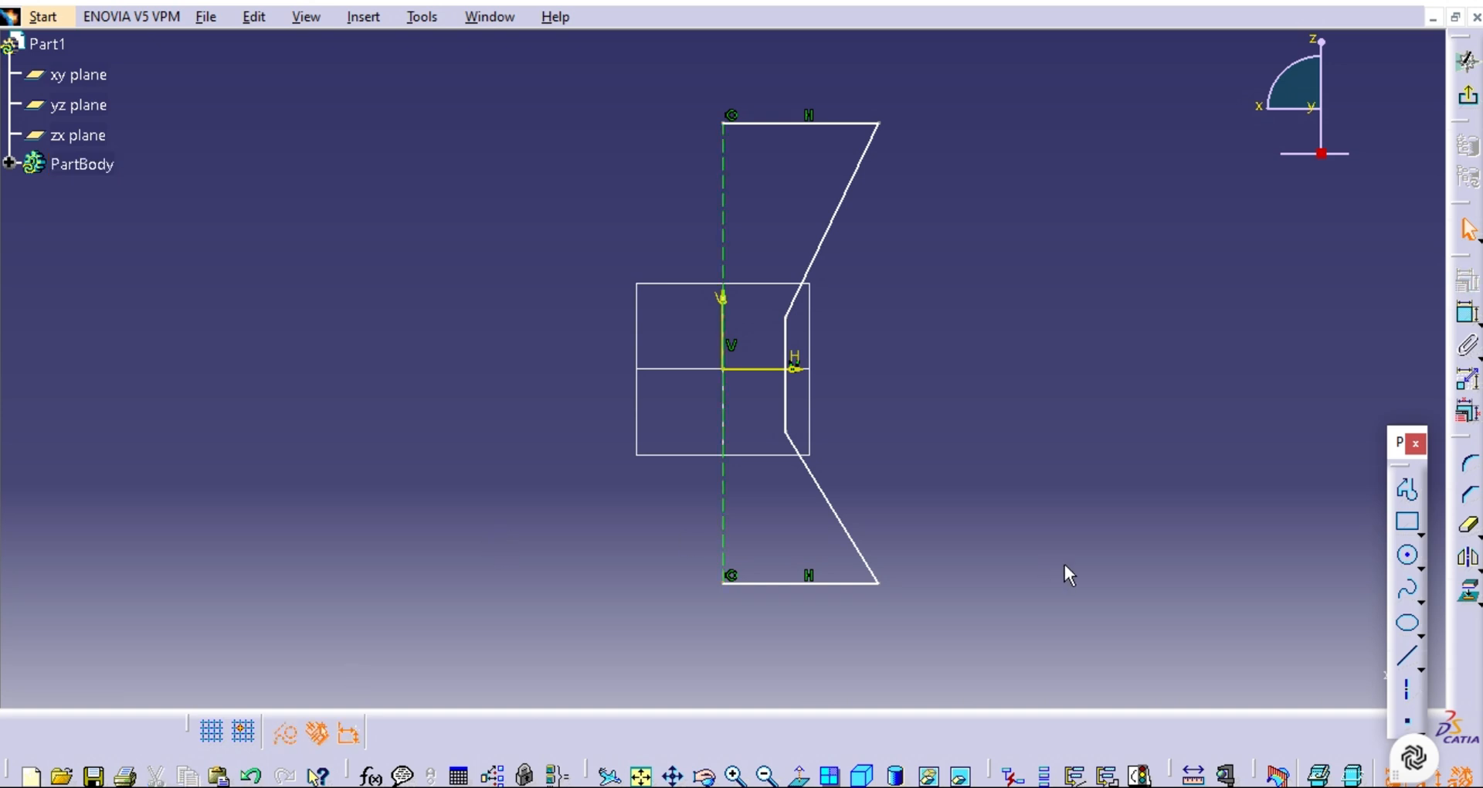
Dimension the profile's top horizontal line and set its length to 55 mm.
left_click(1467, 320)
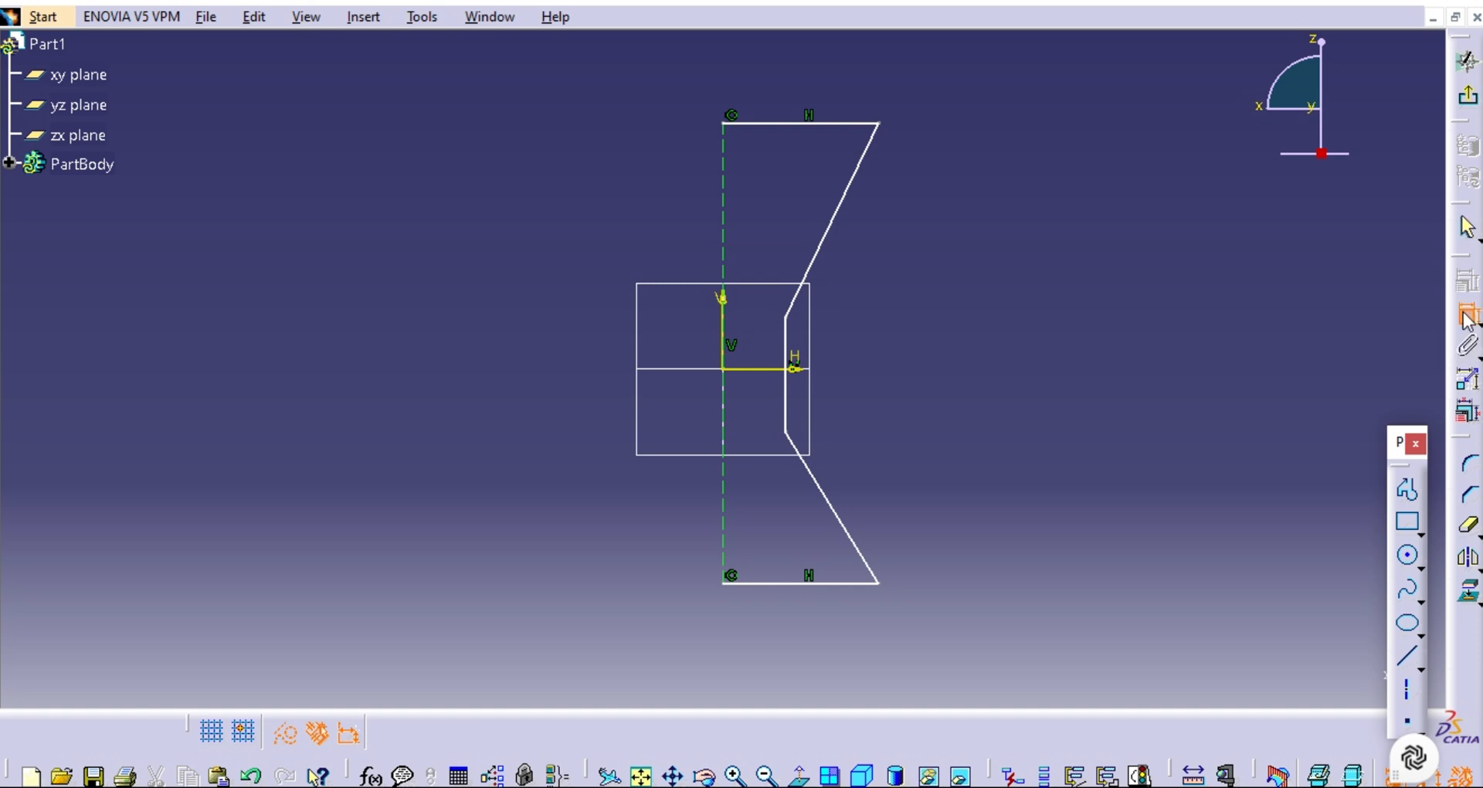
left_click(817, 121)
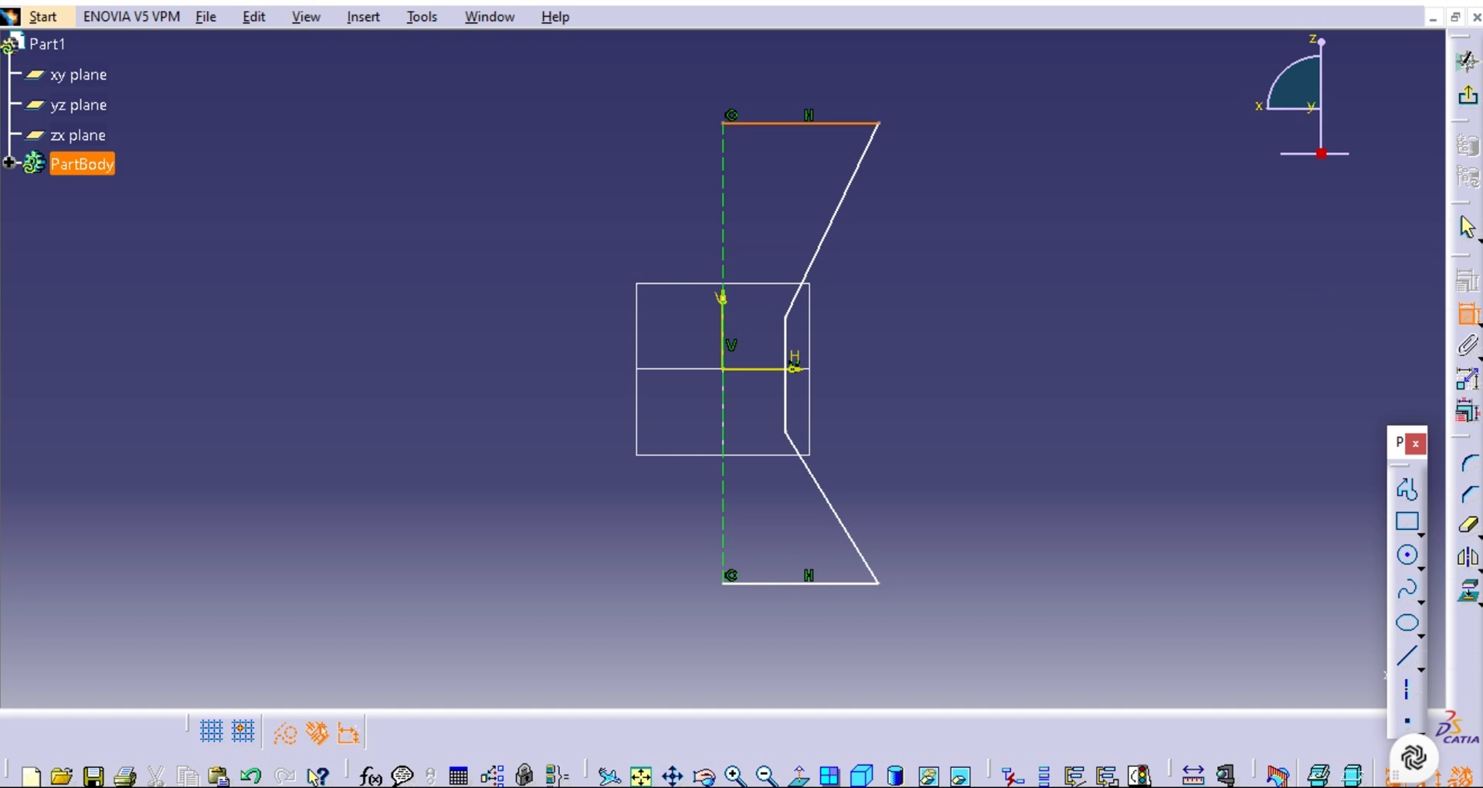
left_click(819, 82)
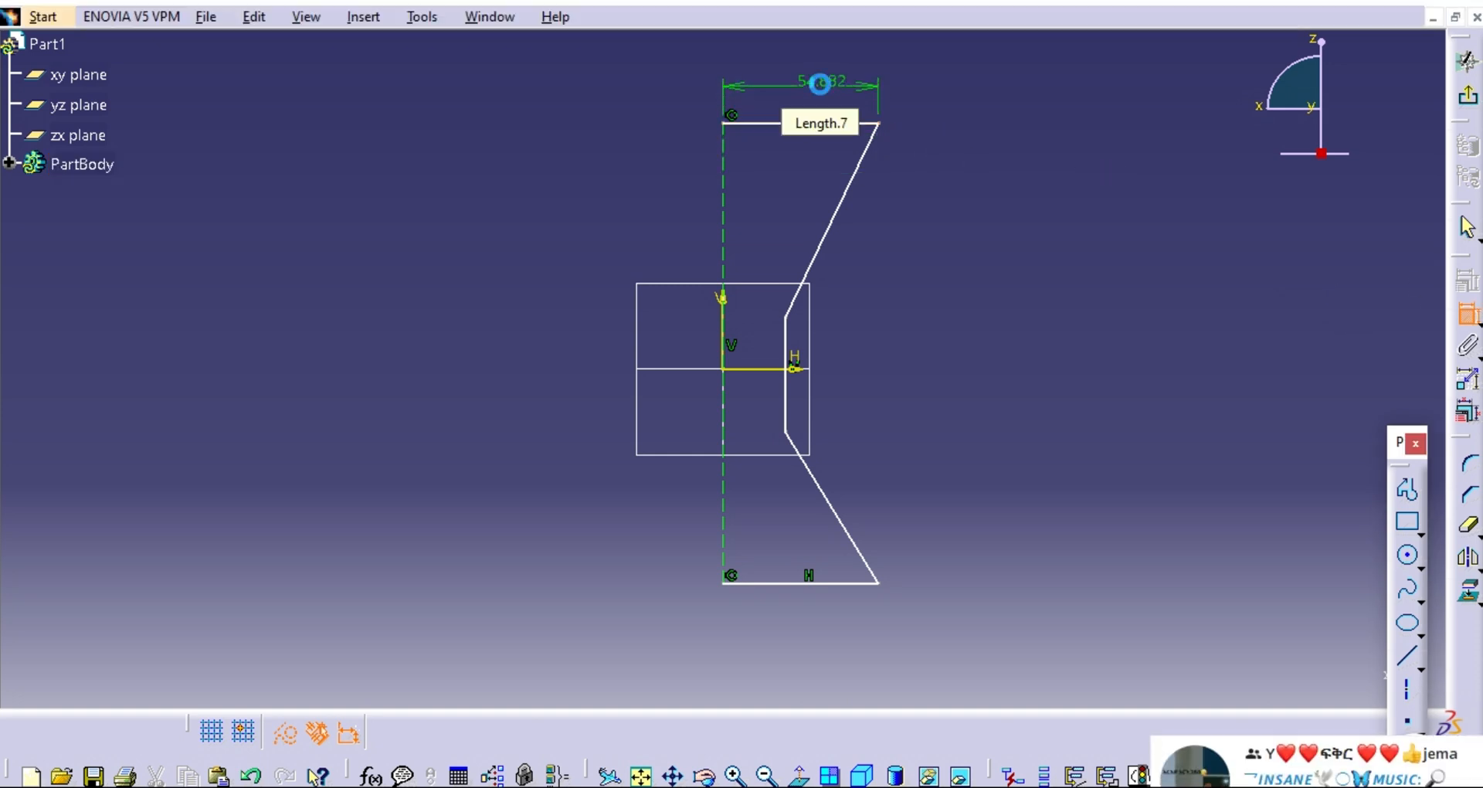
double_click(821, 81)
left_click_drag(1164, 584, 1101, 585)
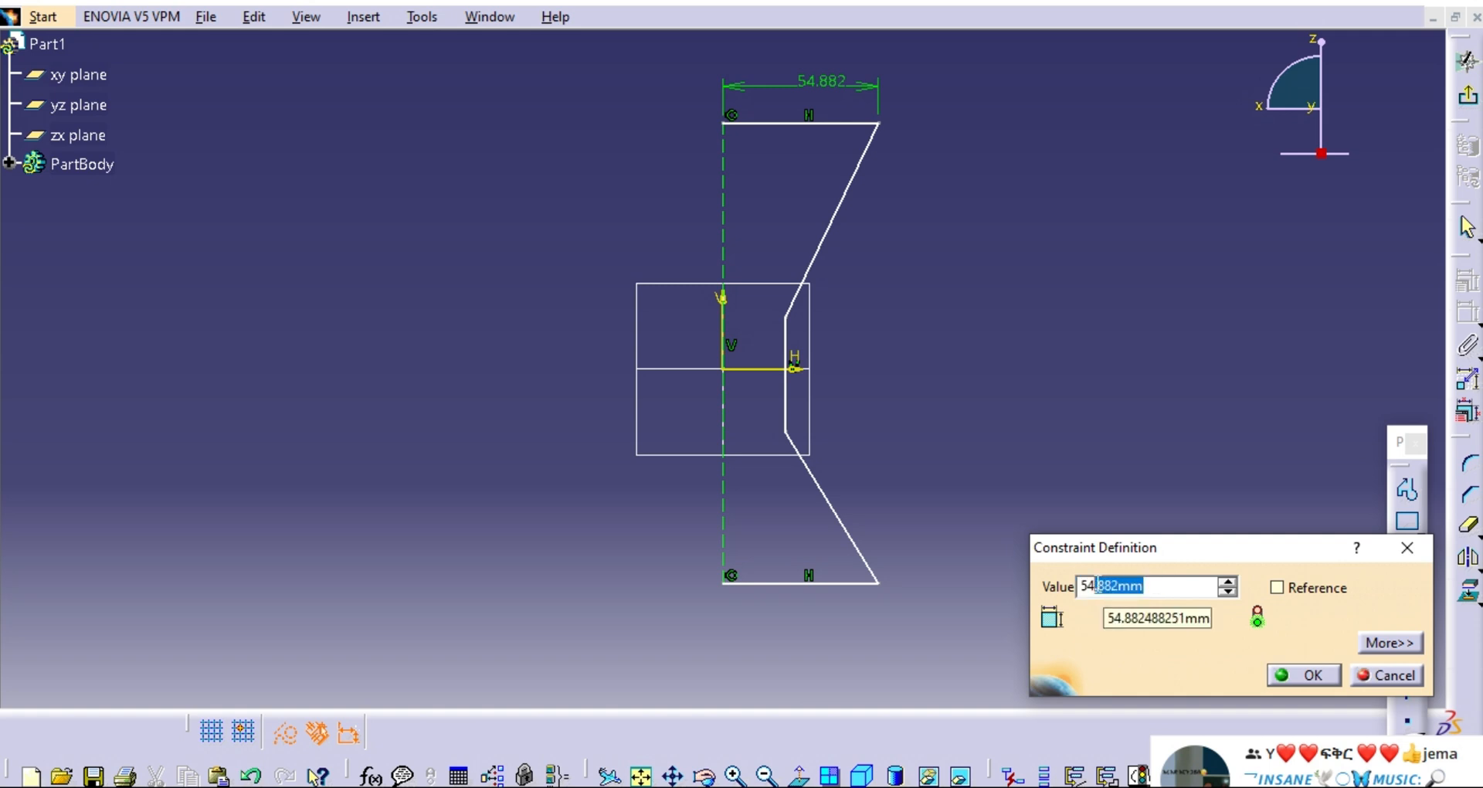
key("Delete")
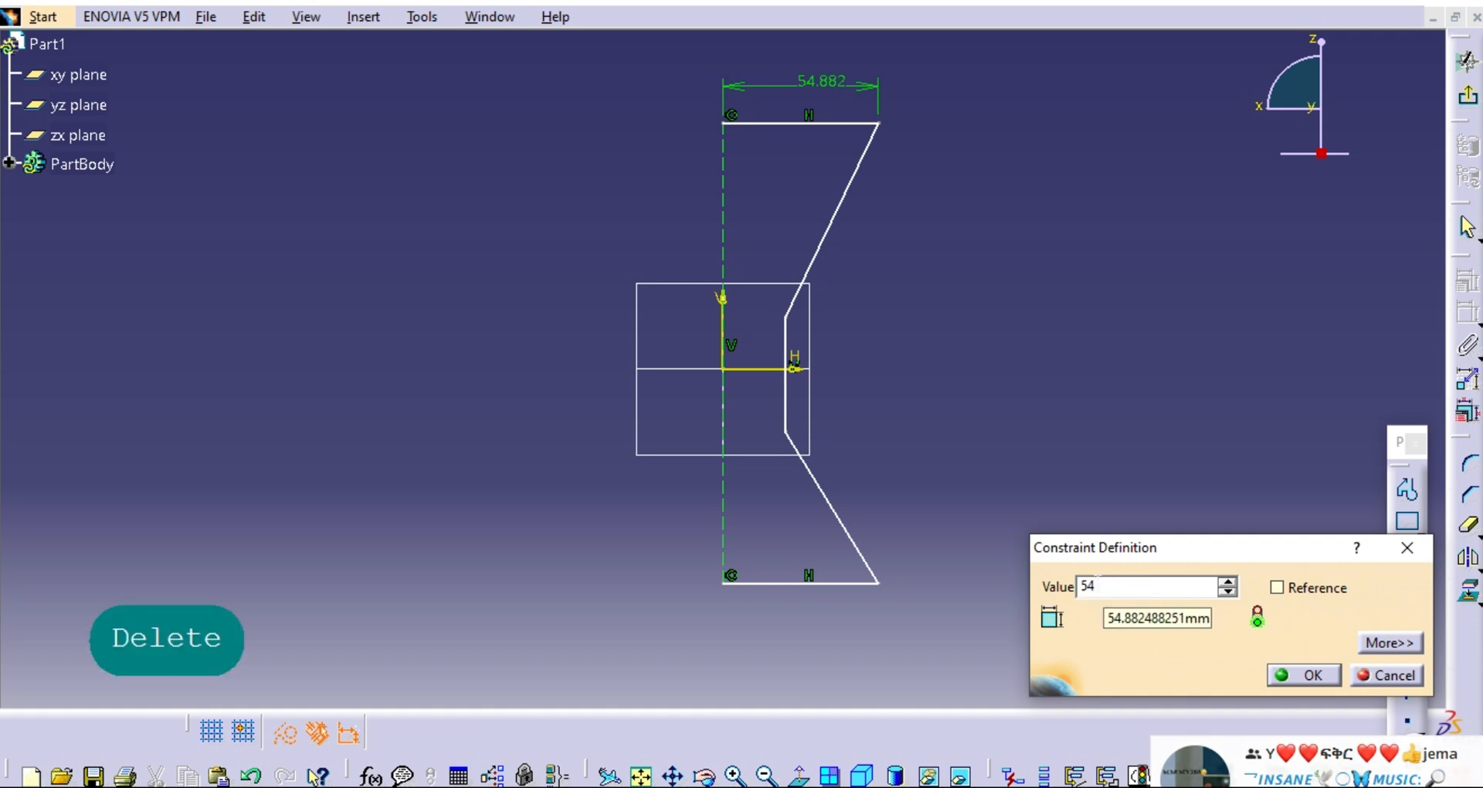
left_click(1228, 581)
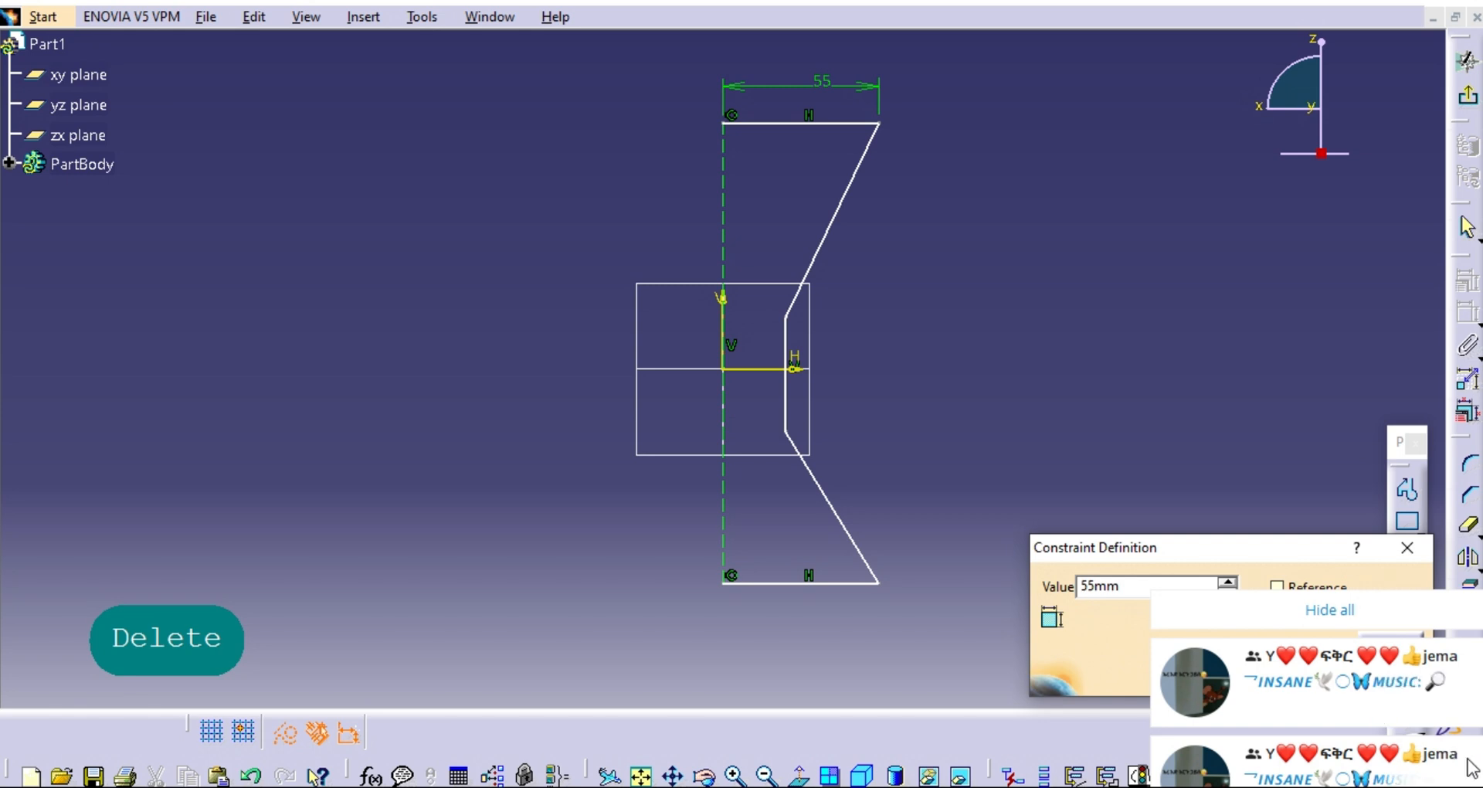
left_click(1390, 622)
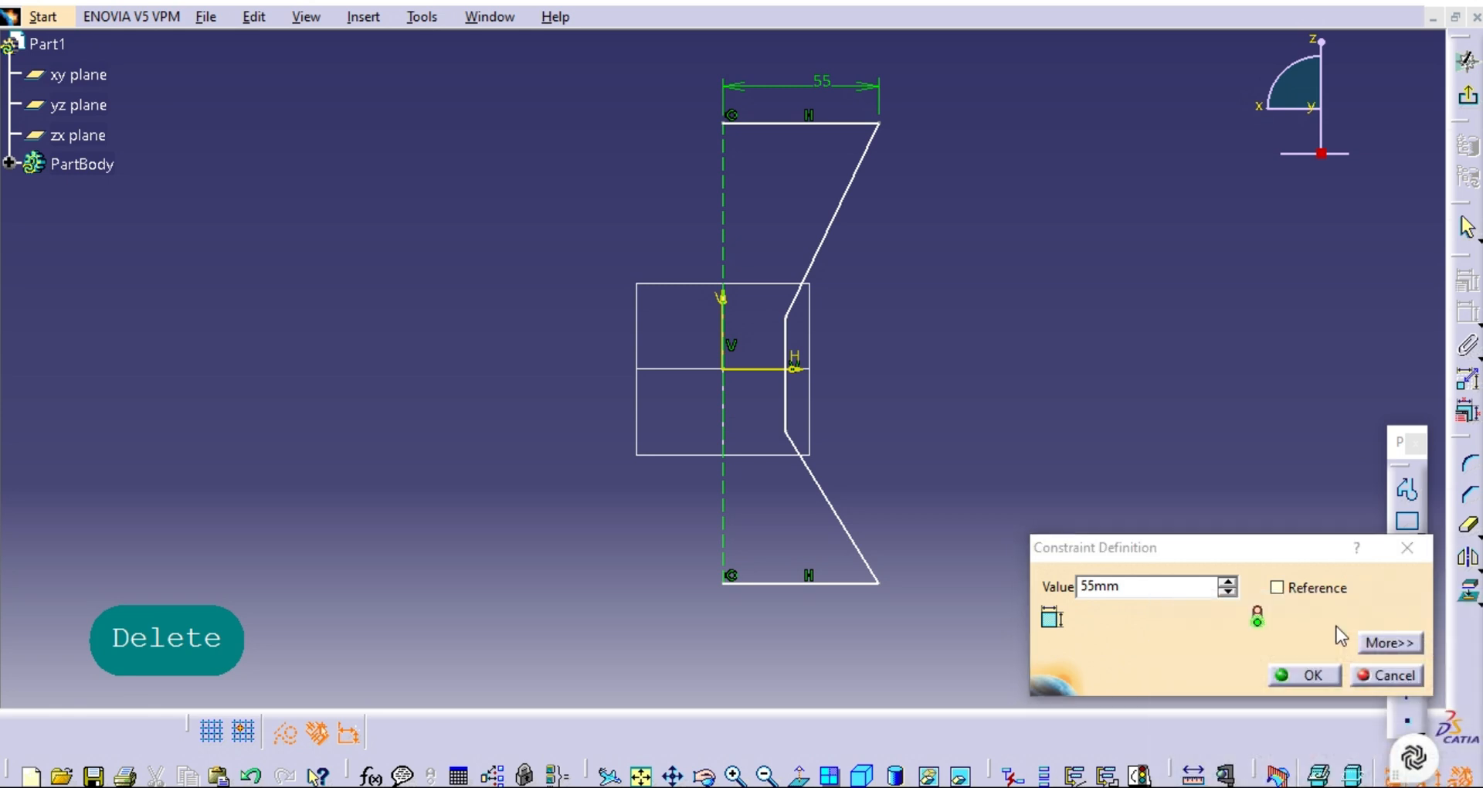
left_click(1308, 672)
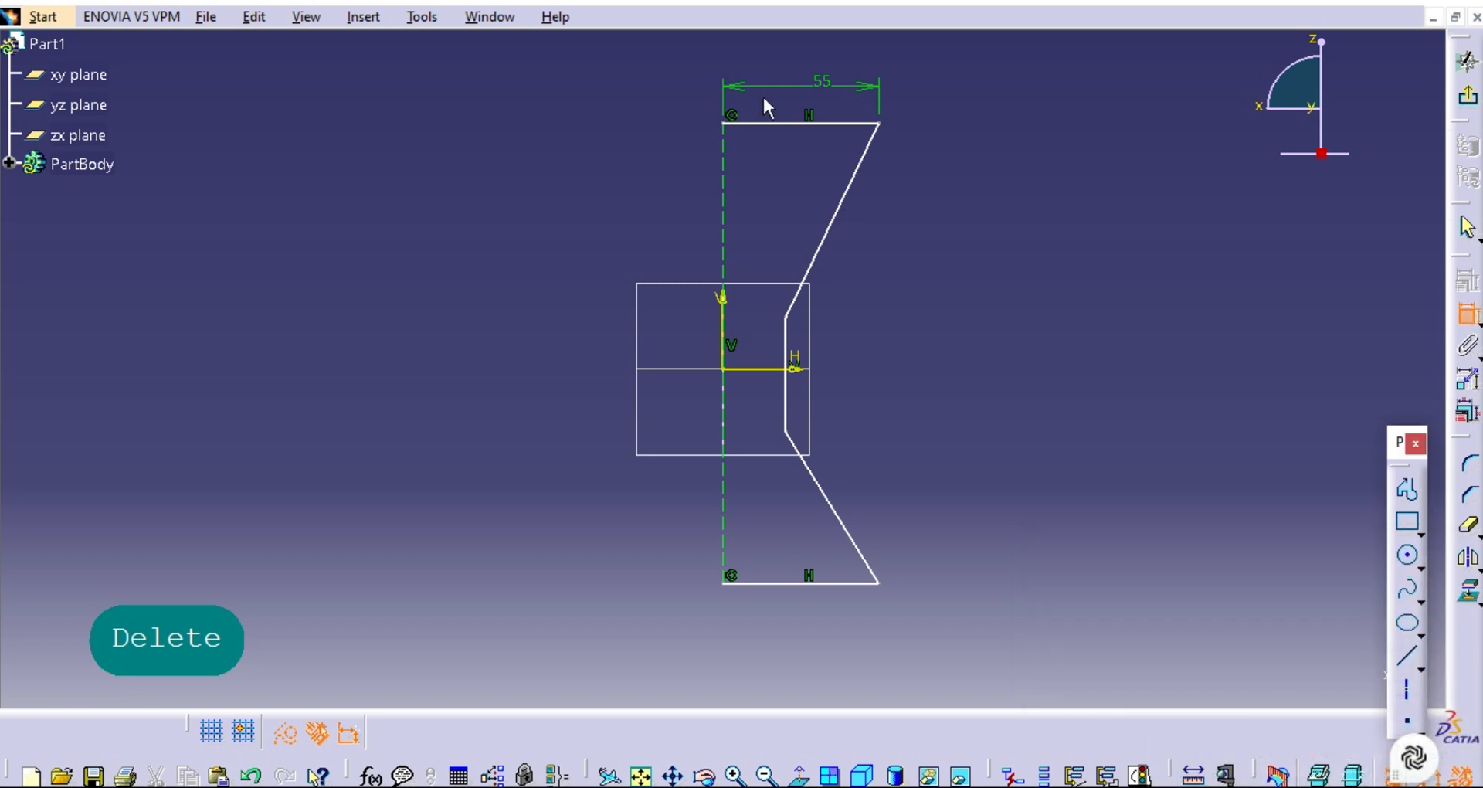
Copy the 55 mm value from the top line's length constraint.
double_click(816, 80)
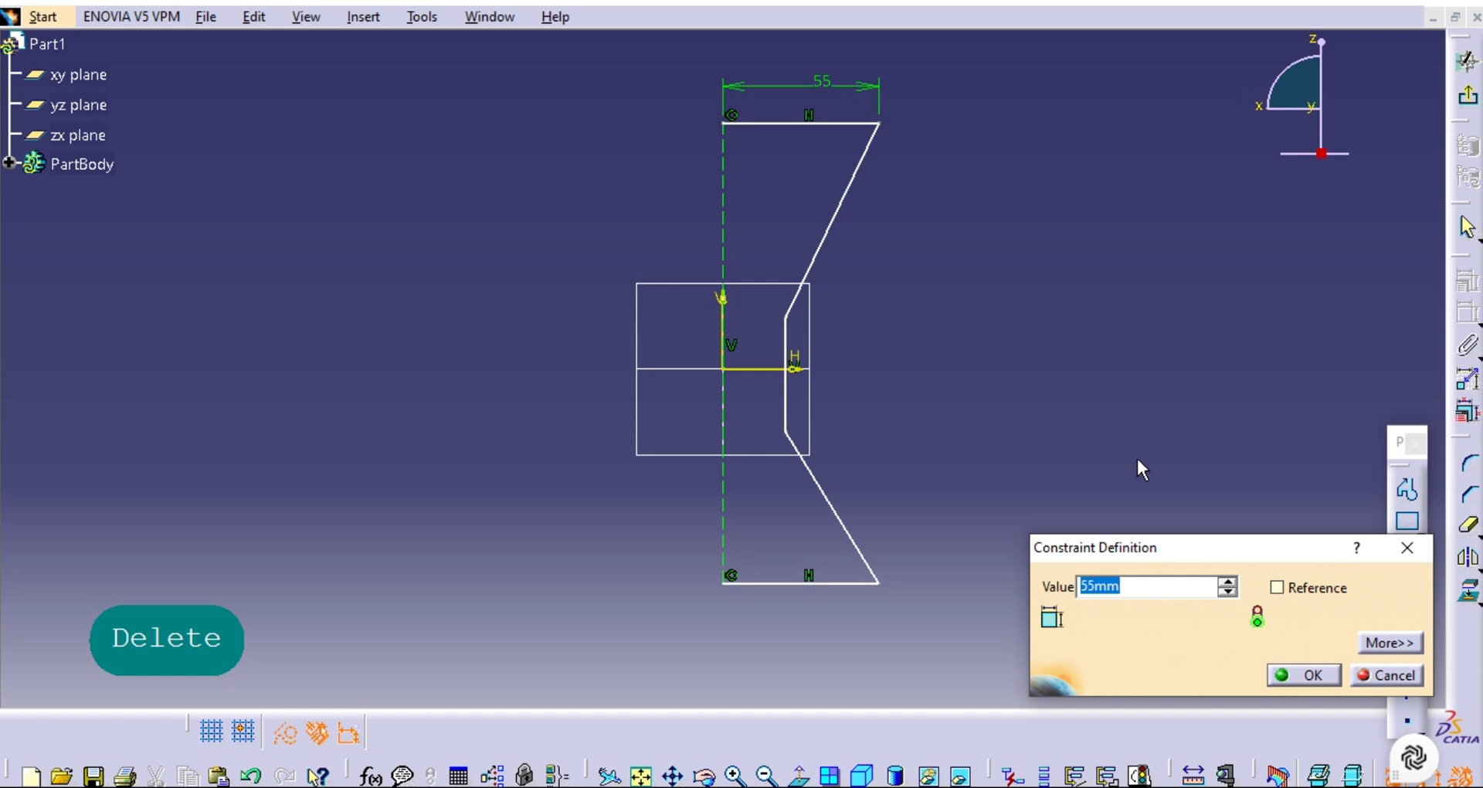
key("ctrl+c")
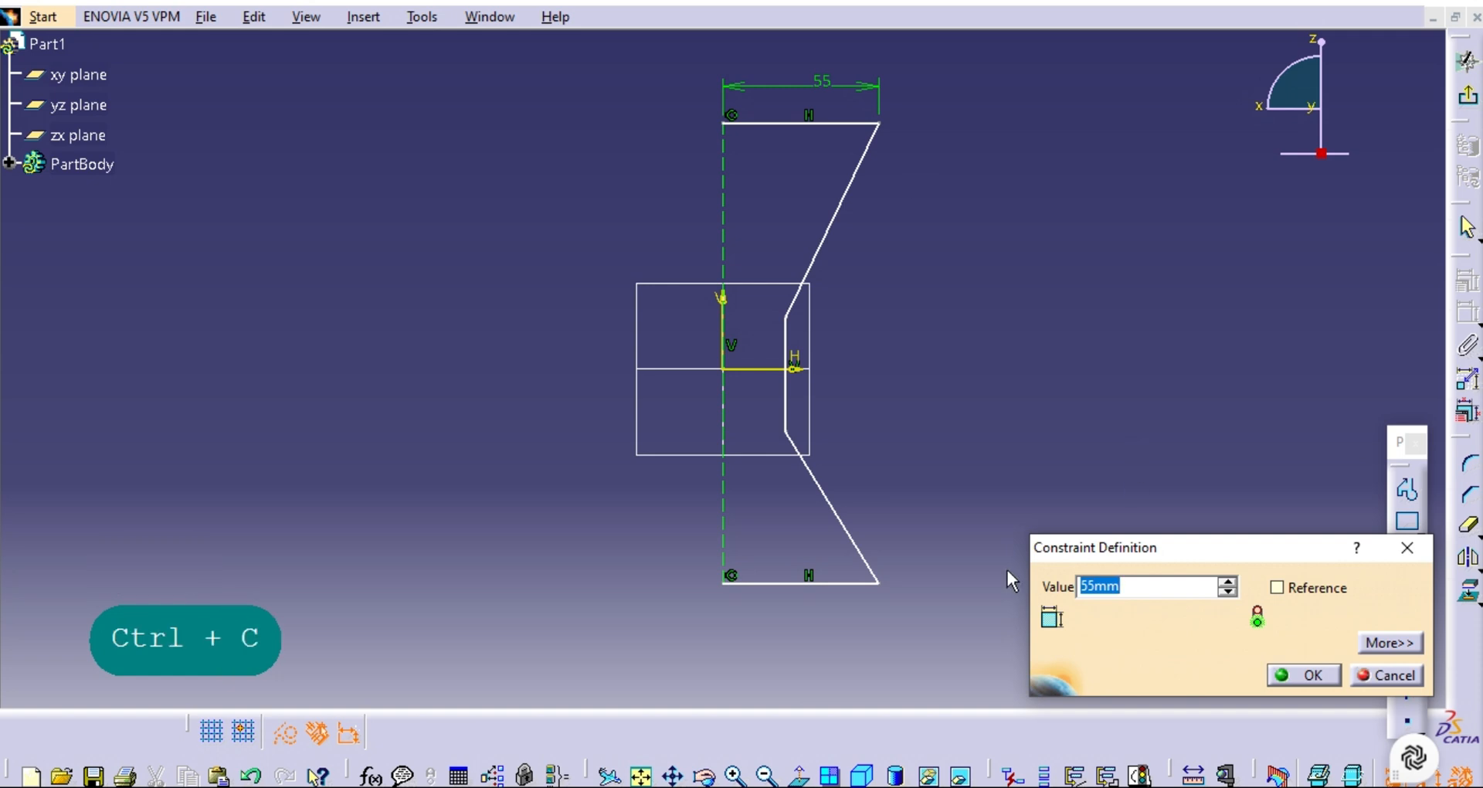
left_click(1309, 678)
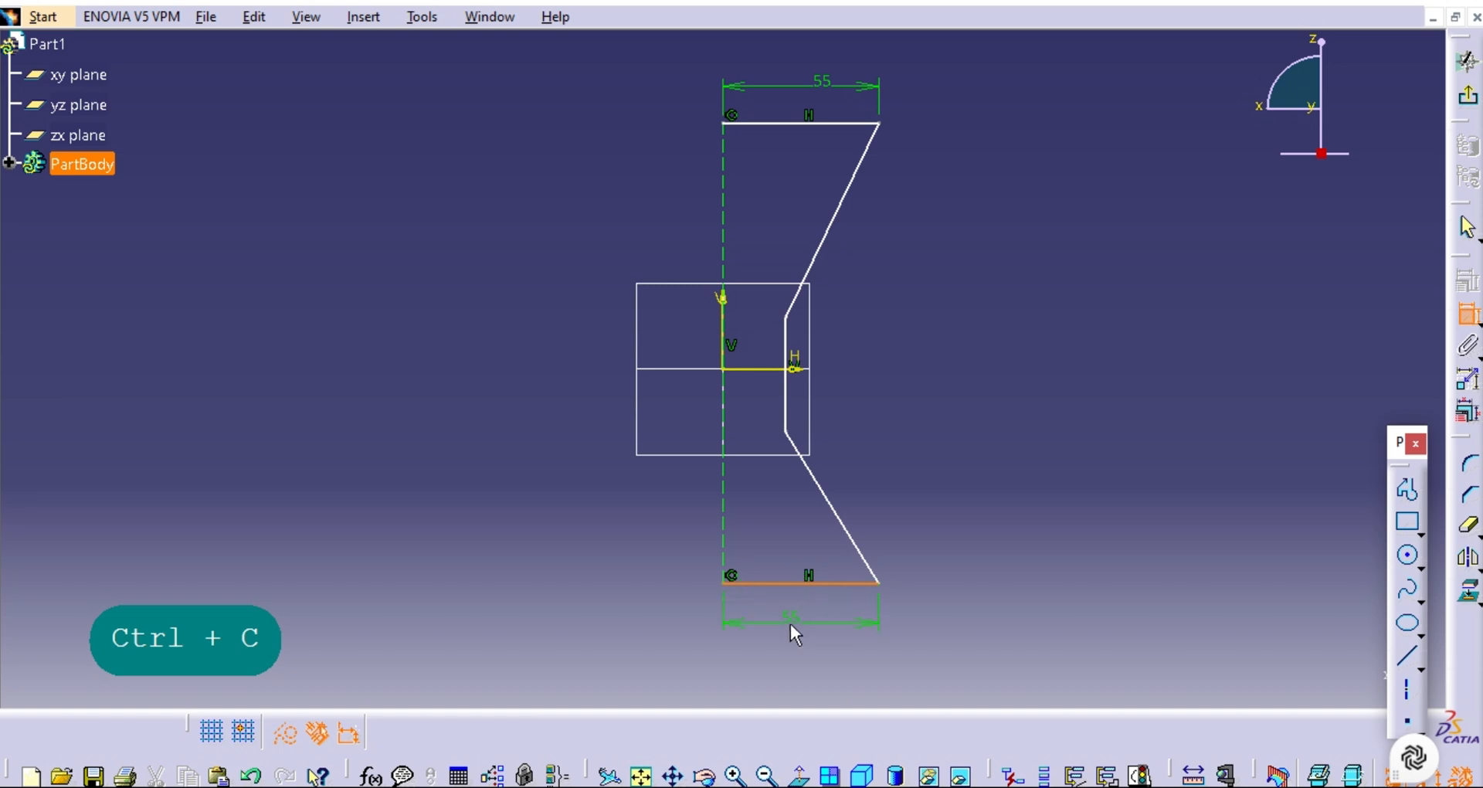
key("ctrl+c")
left_click(778, 585)
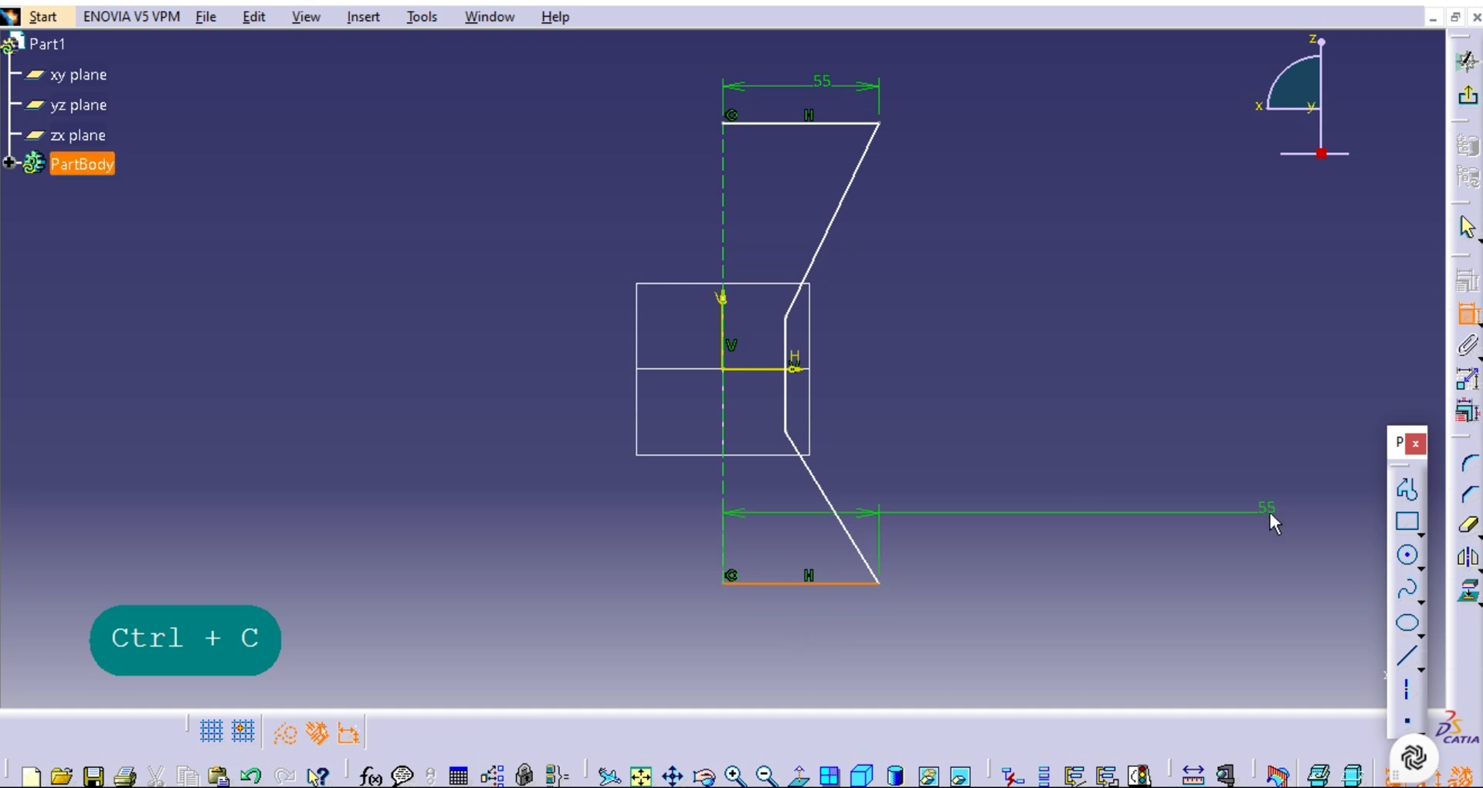
left_click(1468, 317)
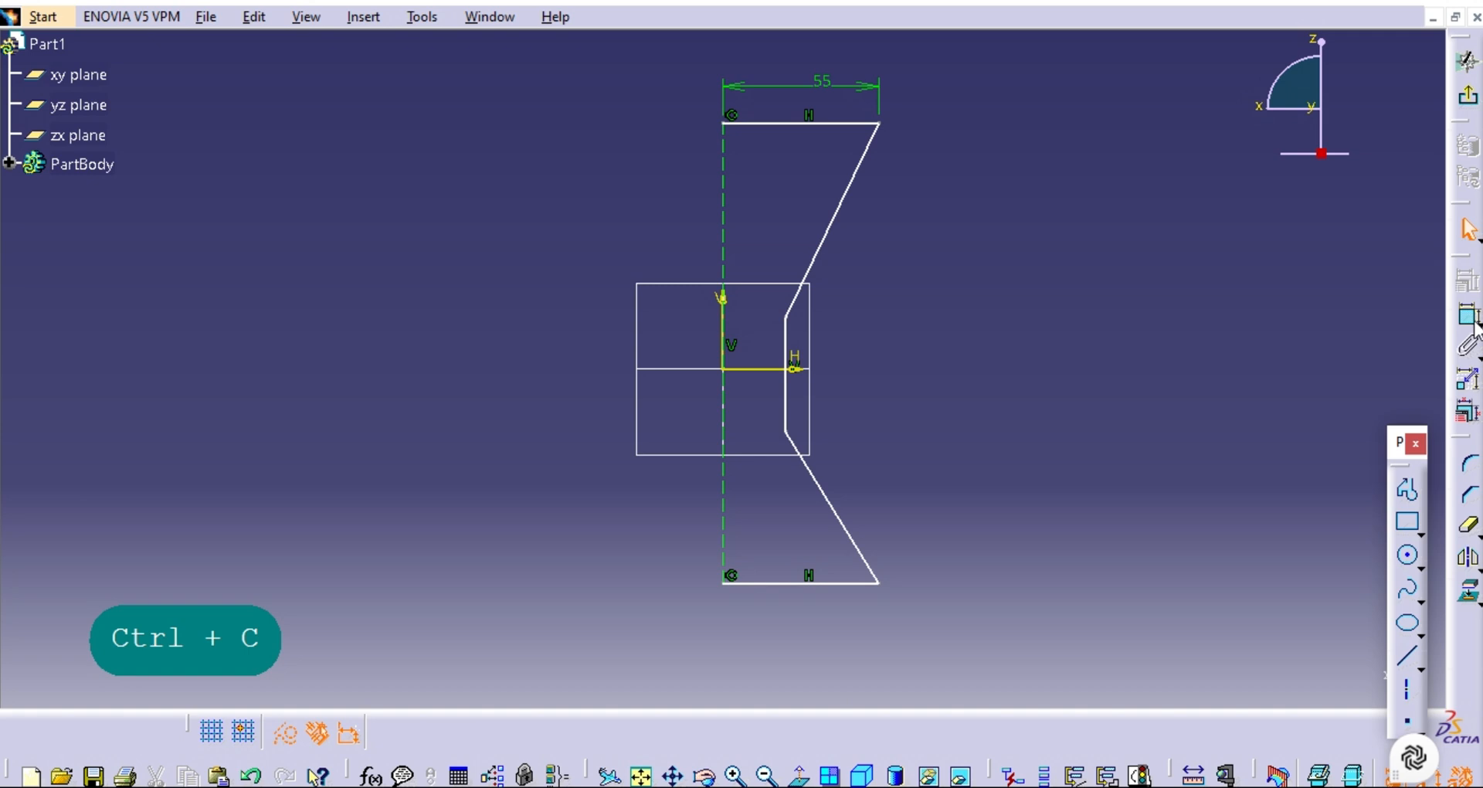
Dimension the short vertical waist line and set its length to 40 mm.
left_click(1468, 317)
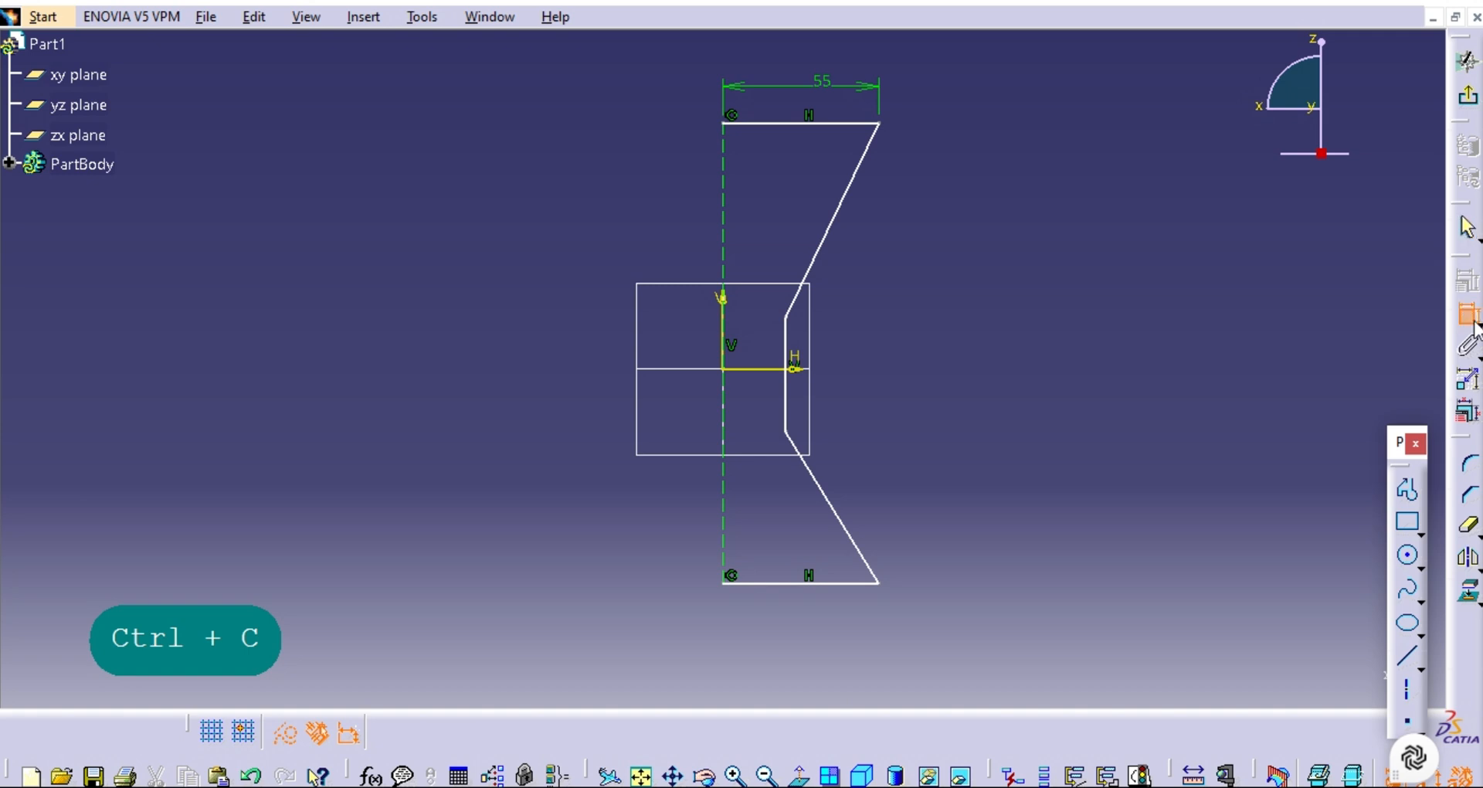
left_click(794, 382)
left_click(1036, 354)
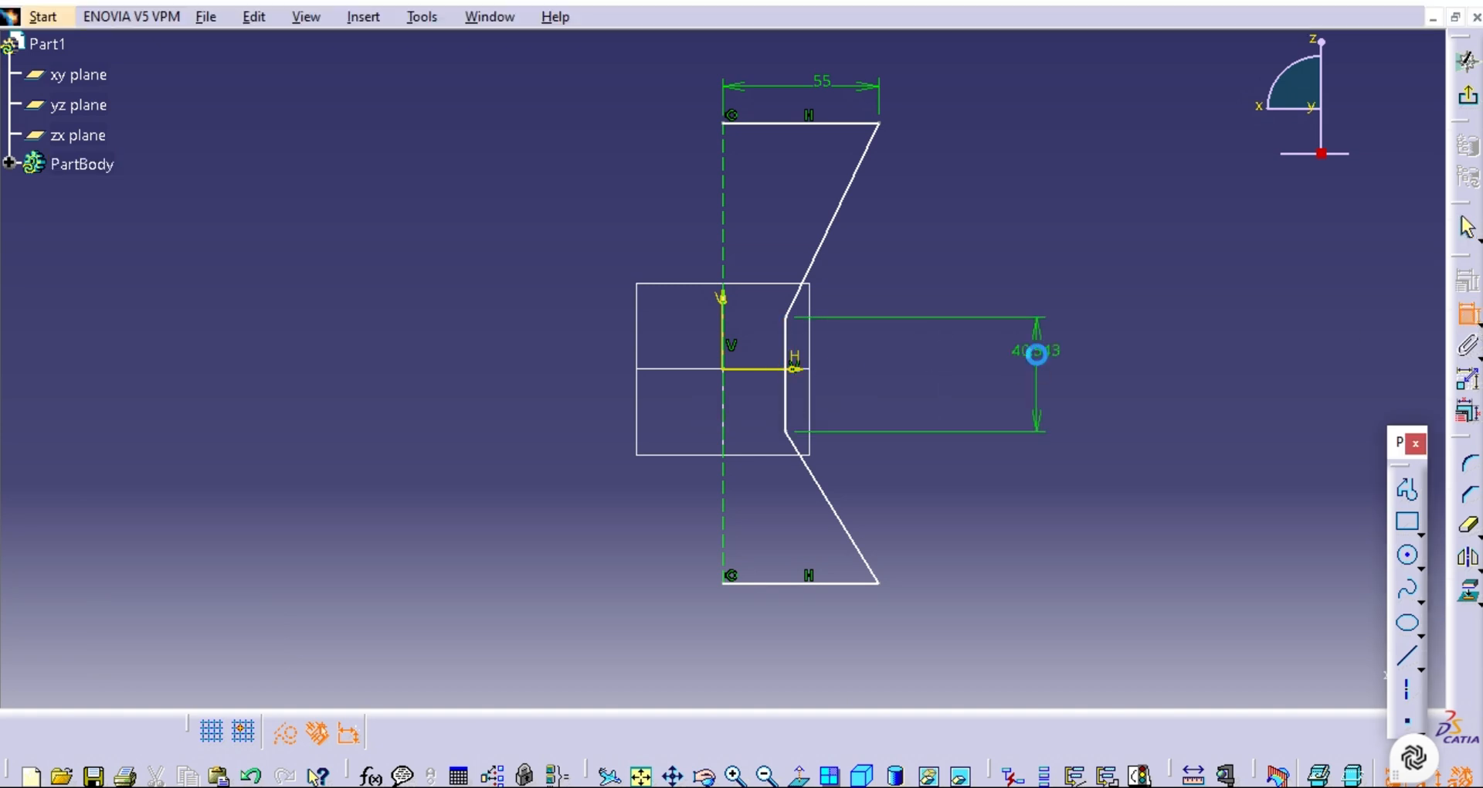
double_click(1037, 354)
left_click(1150, 585)
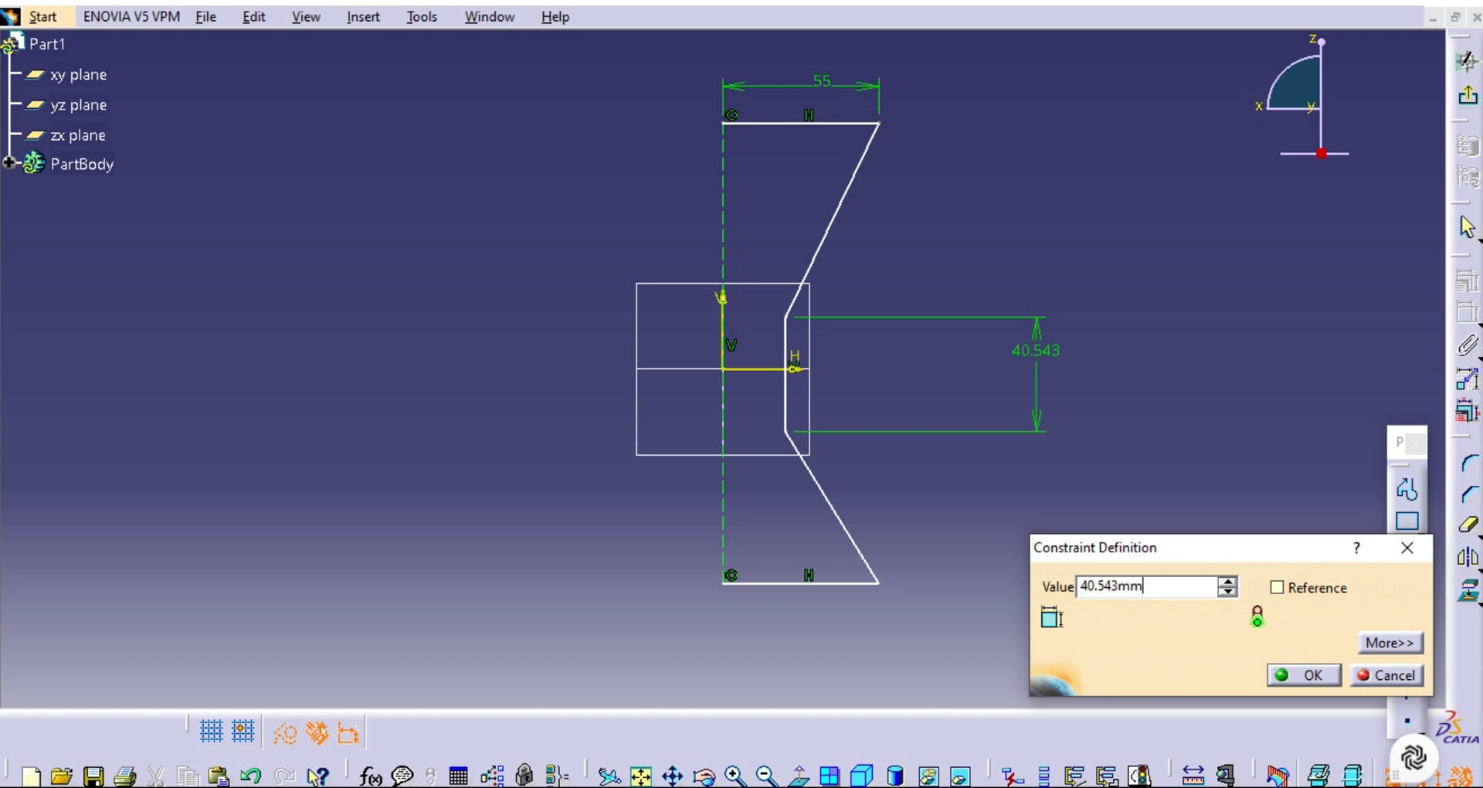
left_click_drag(1144, 586, 1101, 586)
key("Delete")
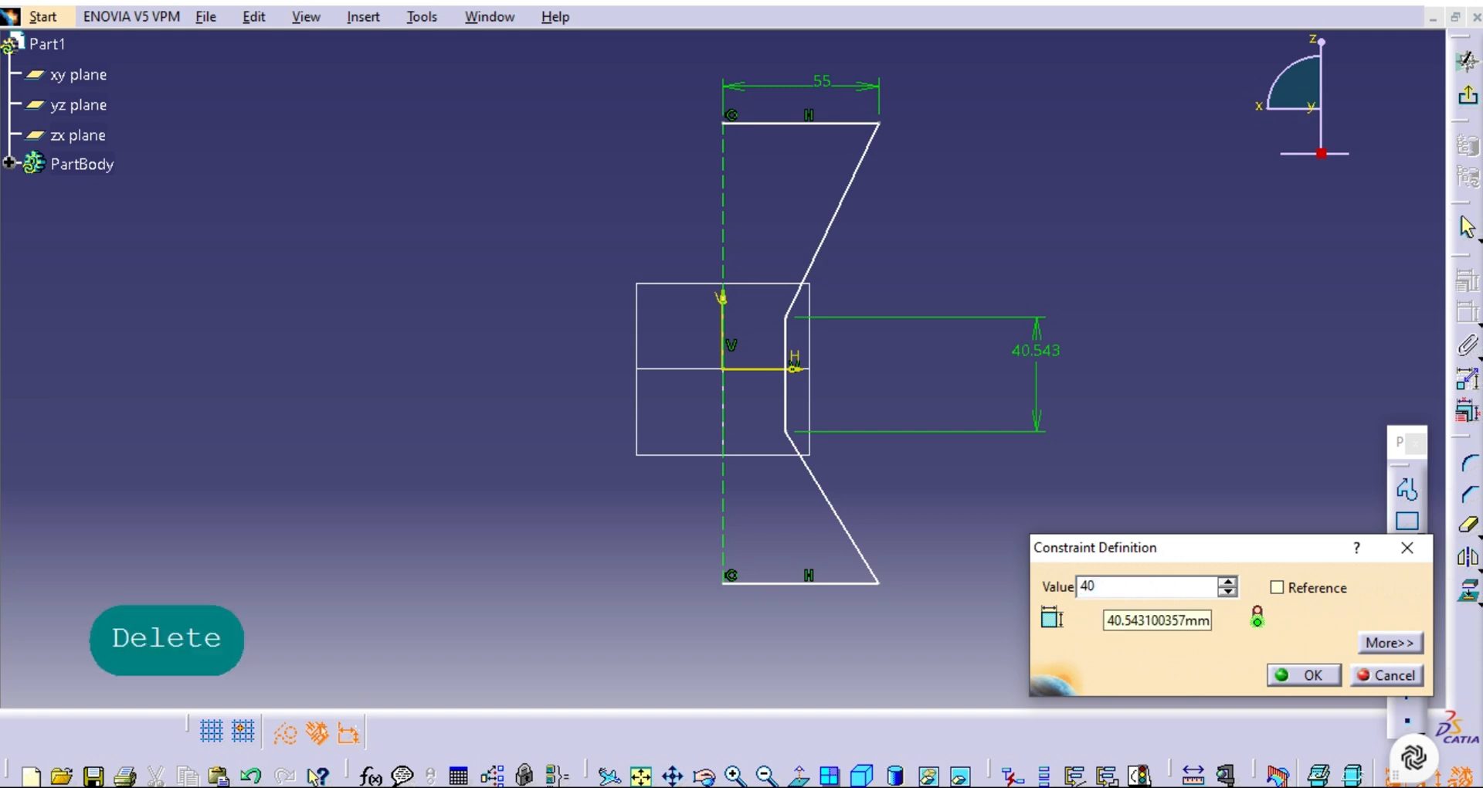
key("Return")
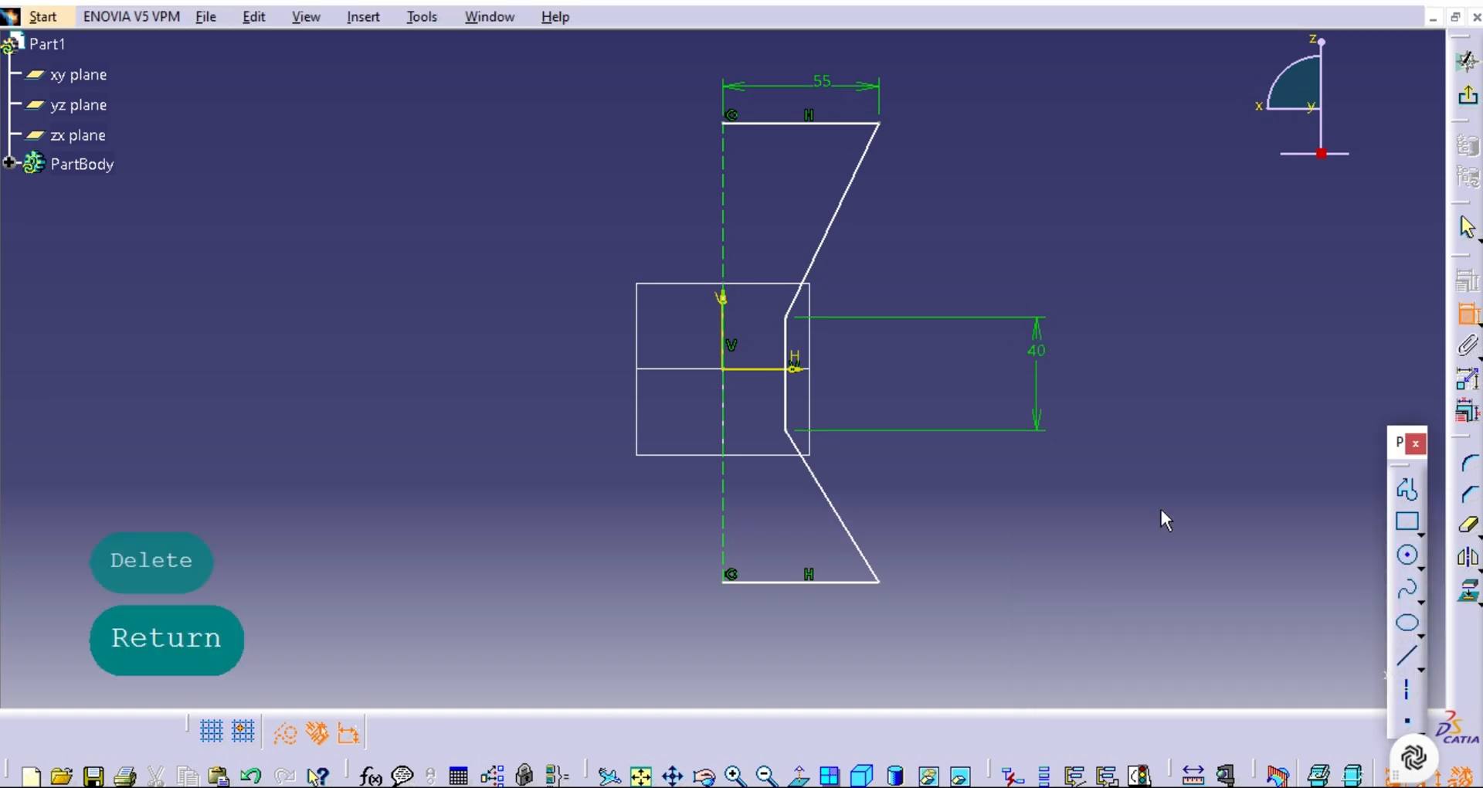
left_click(786, 317)
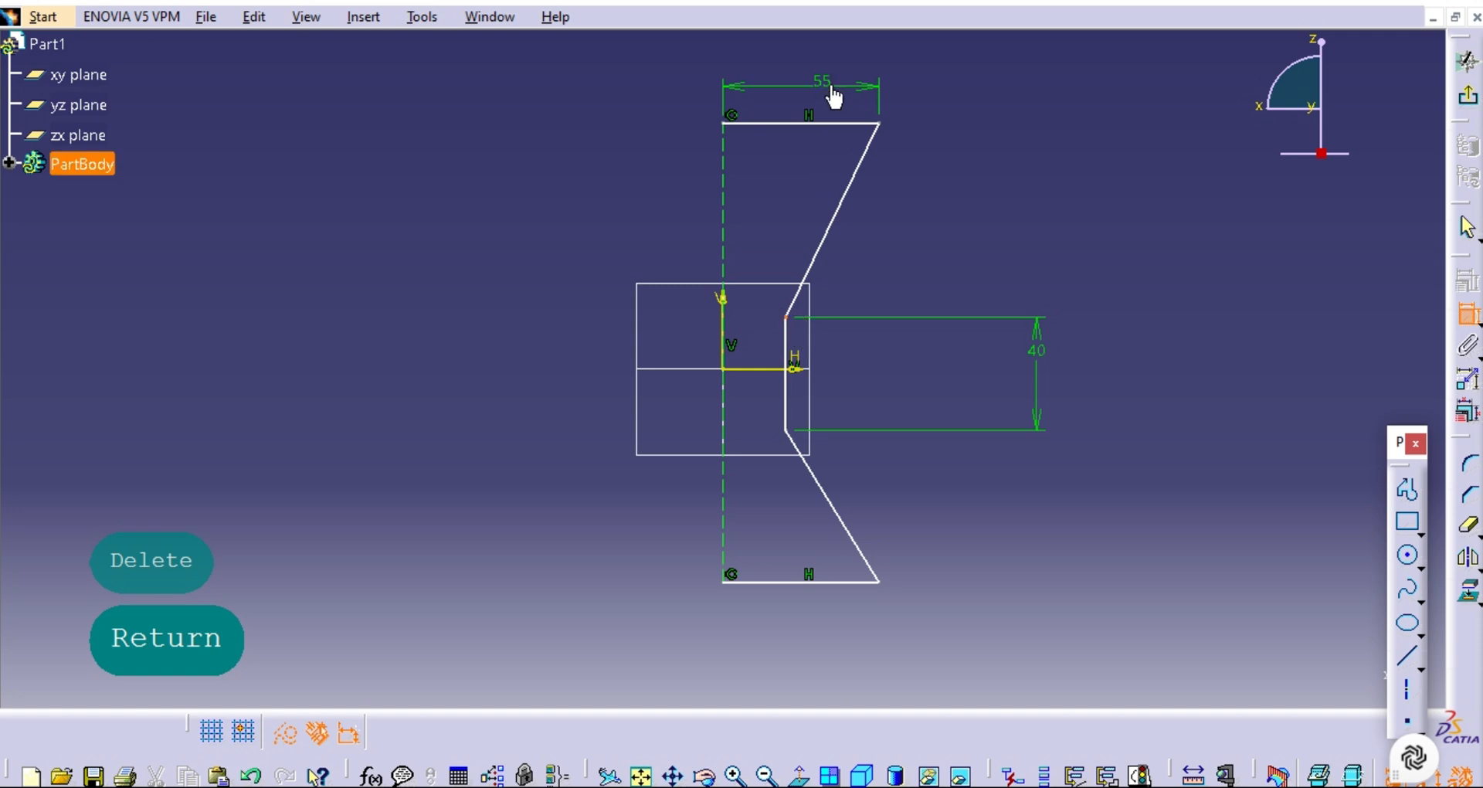
left_click(840, 125)
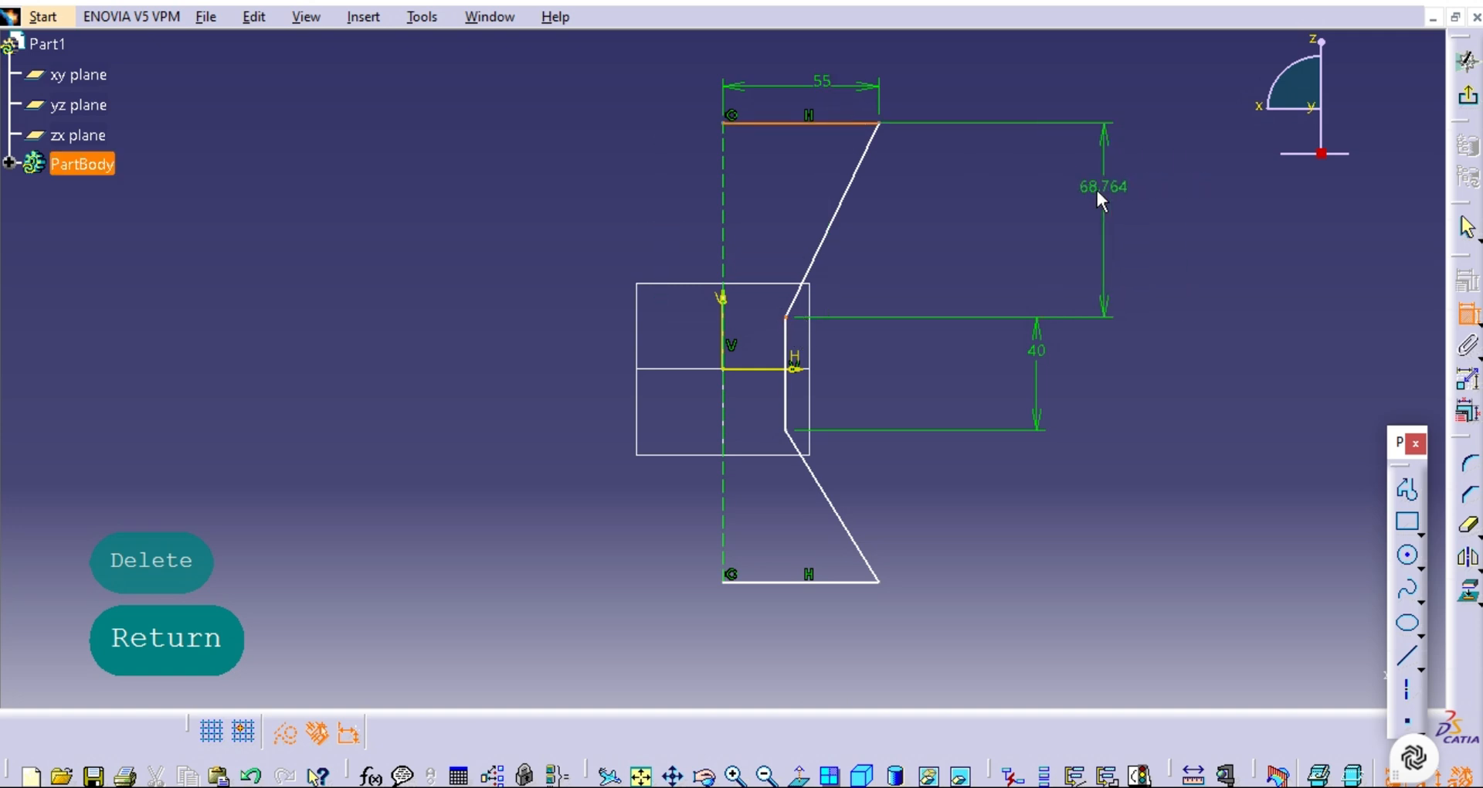
key("Escape")
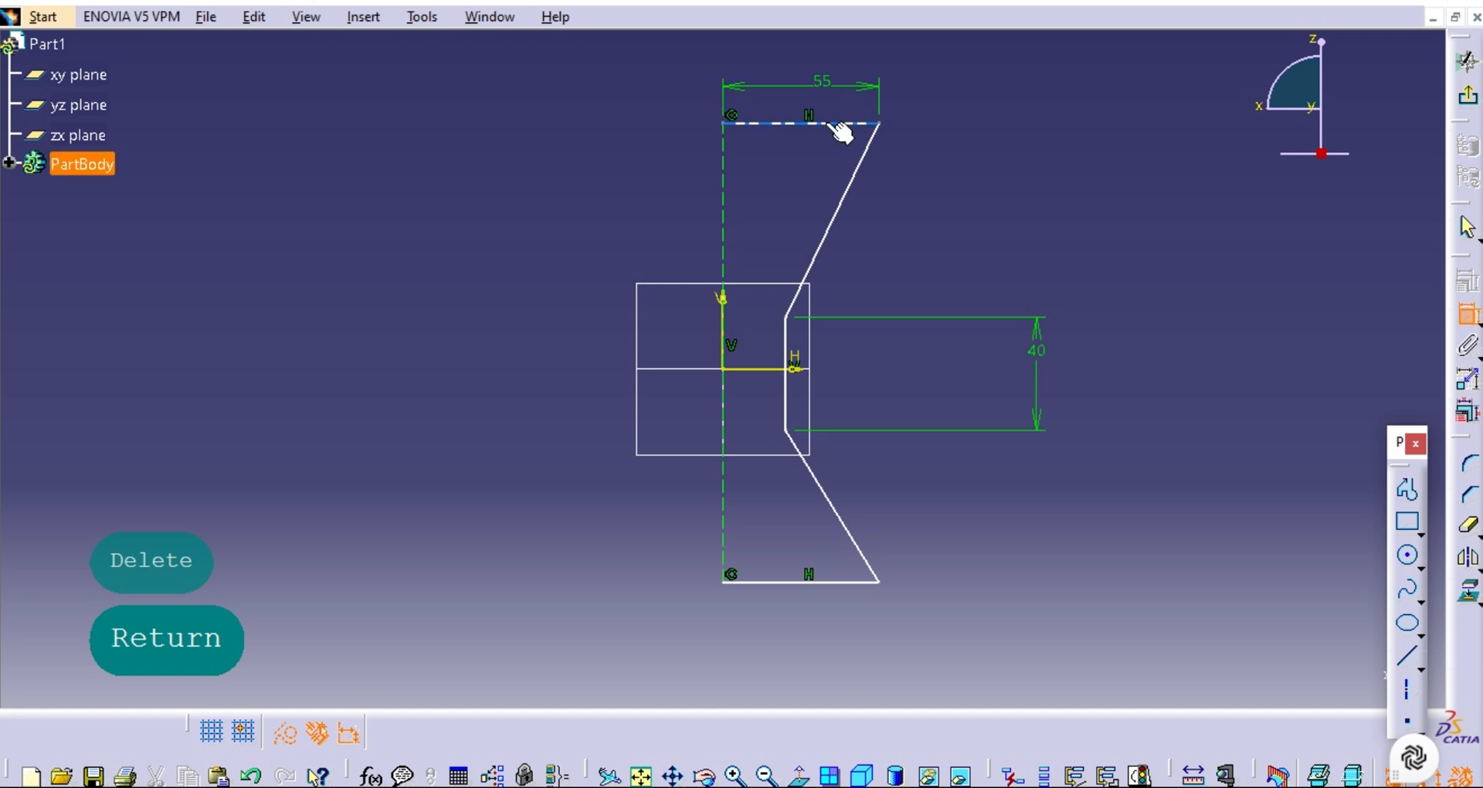
Dimension the vertical distance from the top horizontal line to the waist's upper endpoint, set it to 70 mm, and copy that value.
left_click(848, 124)
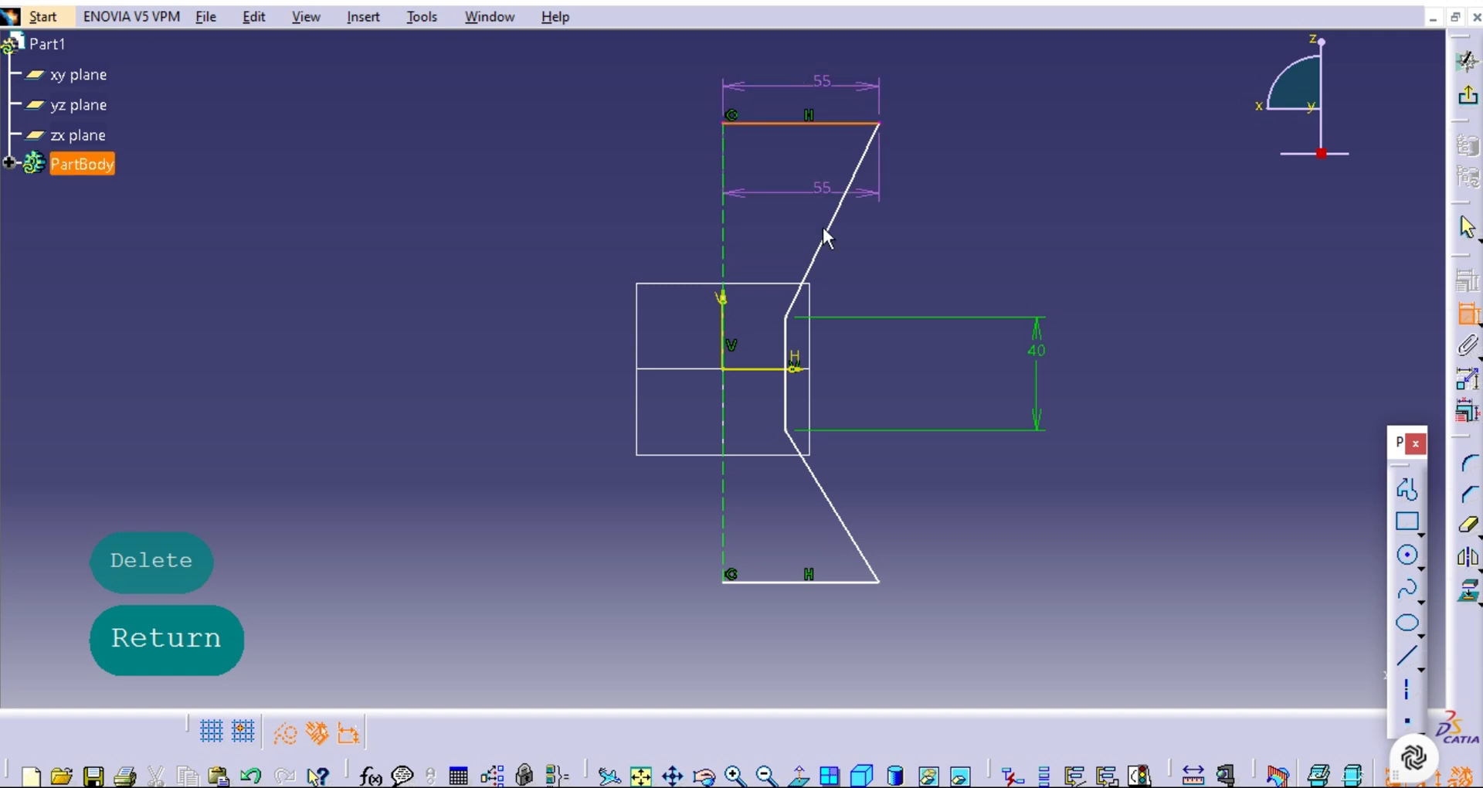
left_click(791, 322)
left_click(1024, 246)
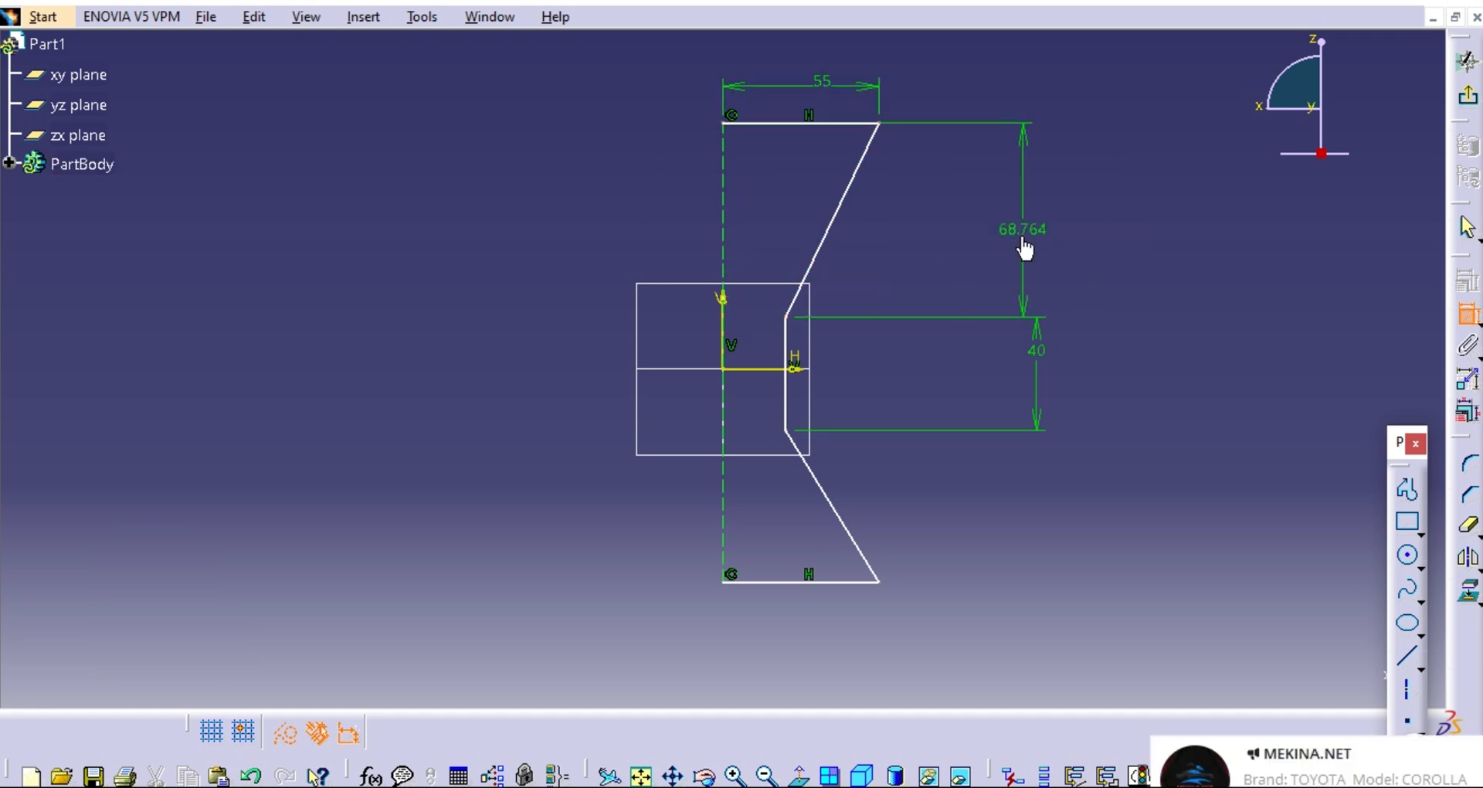
double_click(1024, 245)
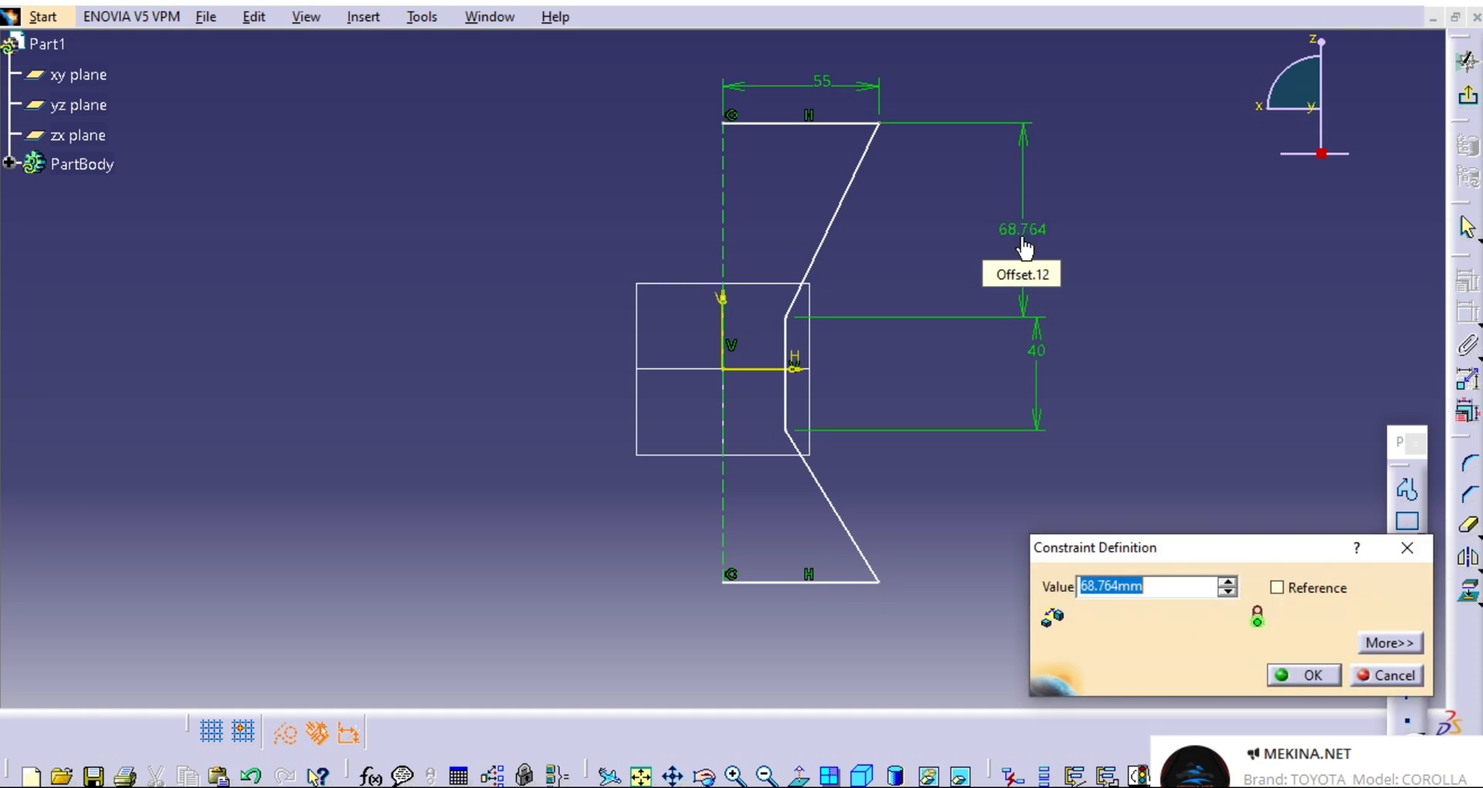
left_click(1159, 581)
left_click_drag(1159, 586, 1095, 586)
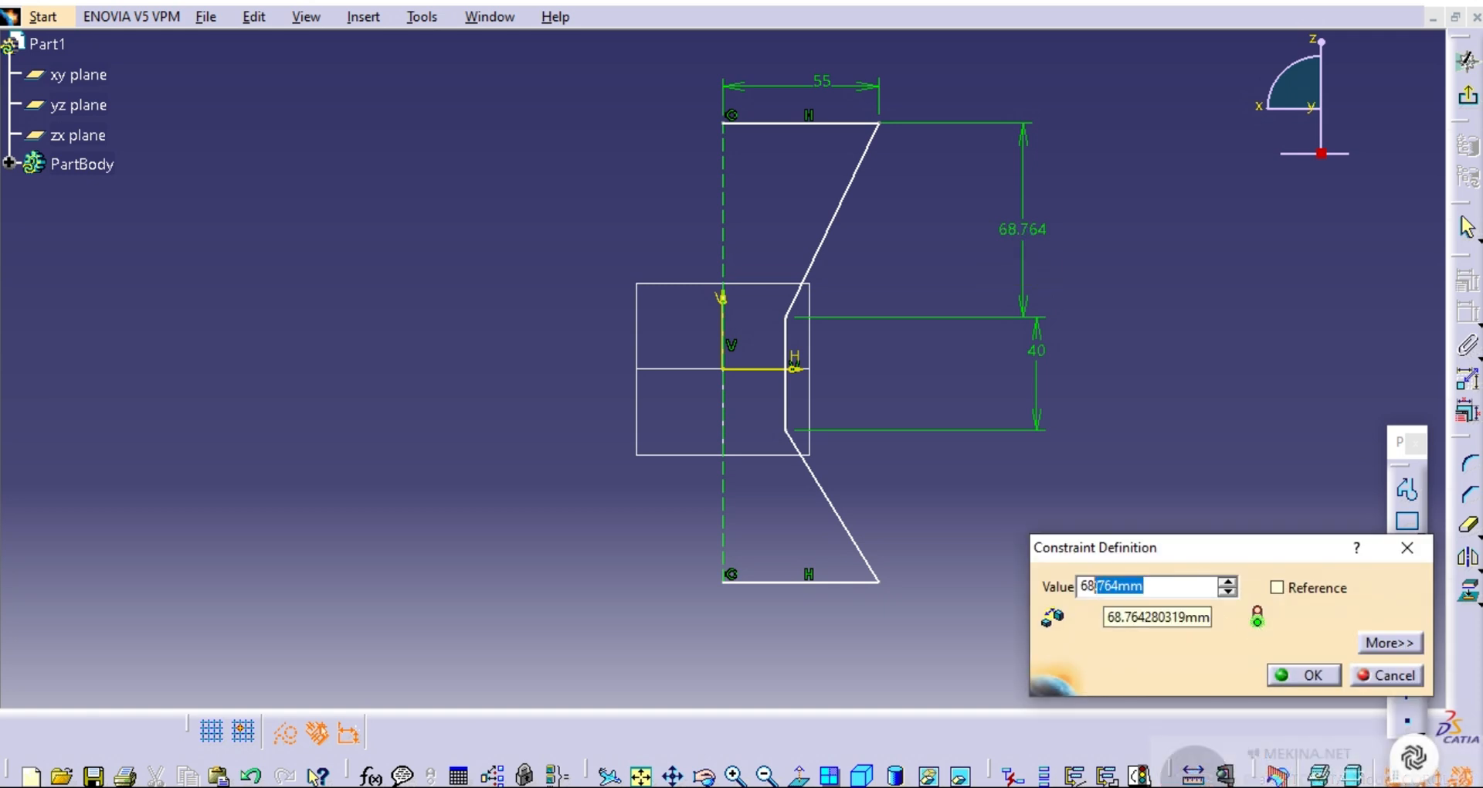
key("Delete")
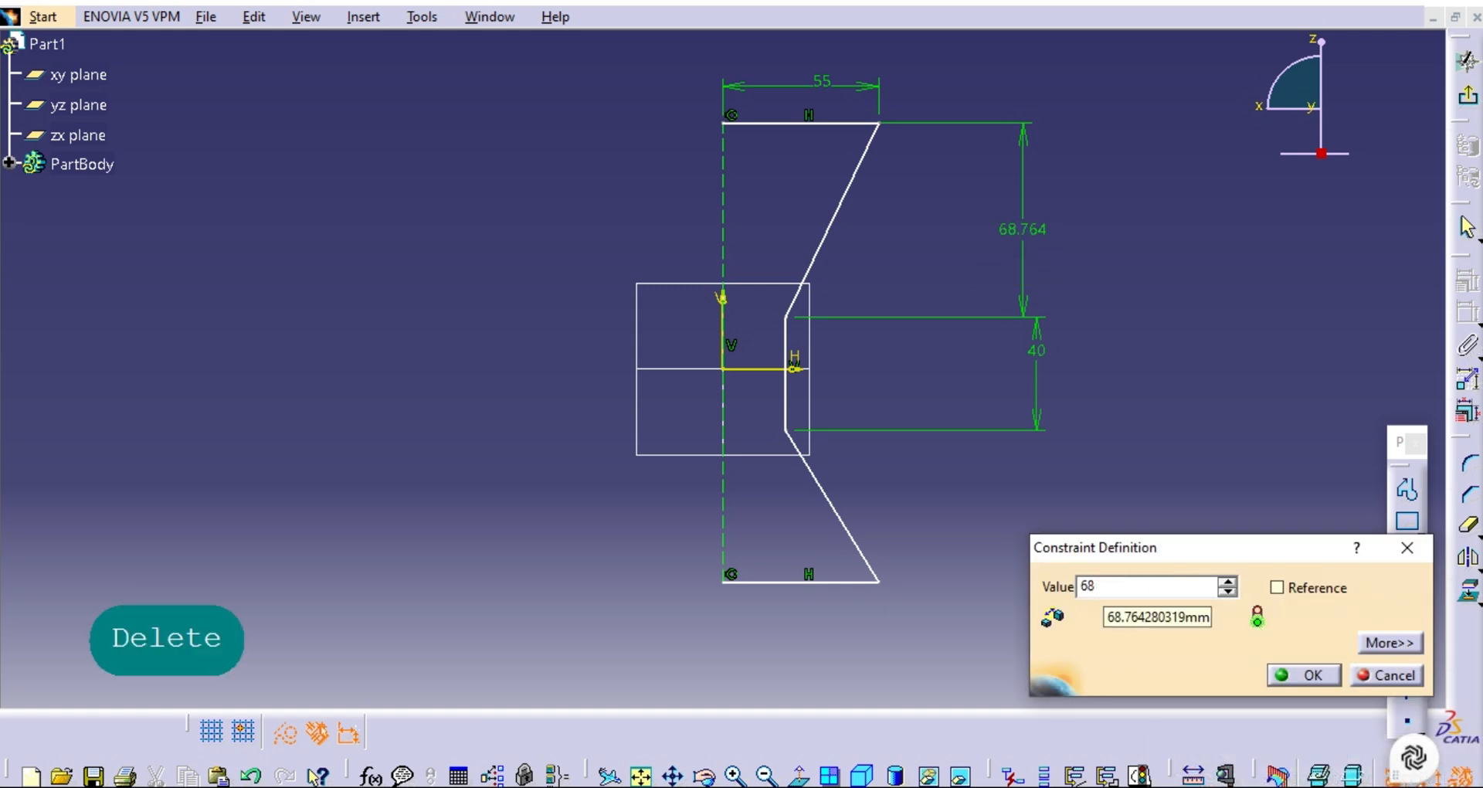
left_click(1228, 584)
left_click(1227, 584)
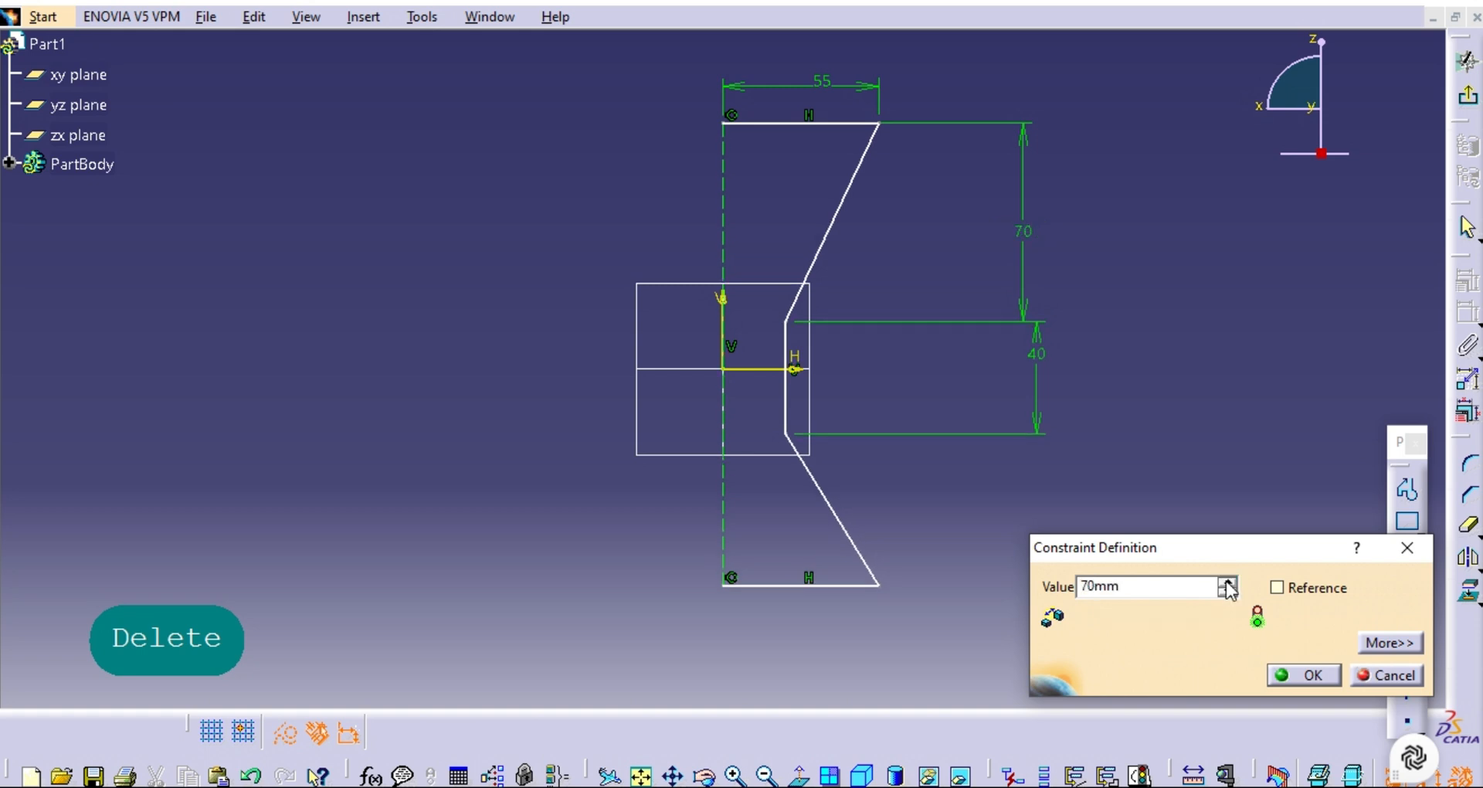
left_click_drag(1119, 586, 1078, 588)
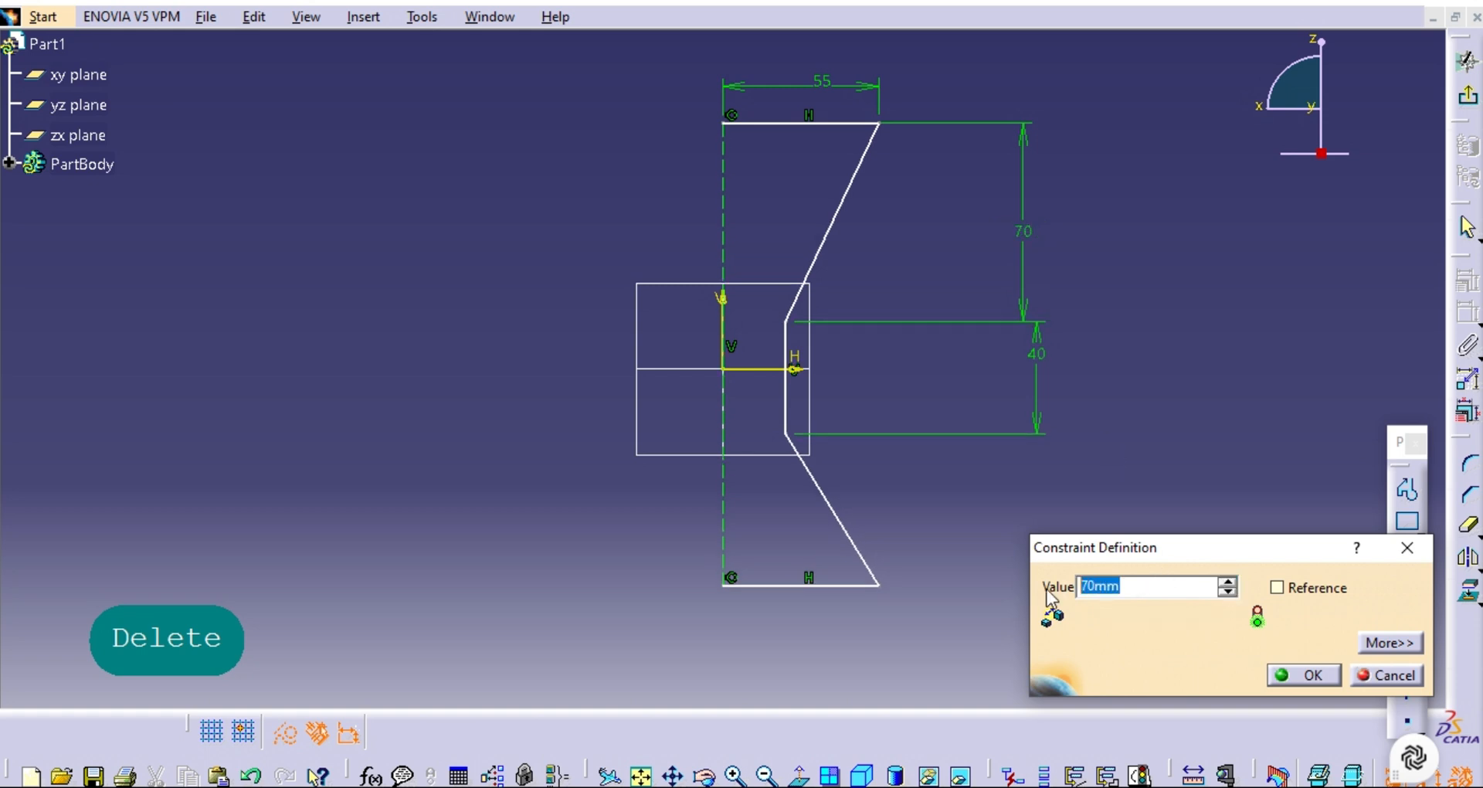
key("ctrl+c")
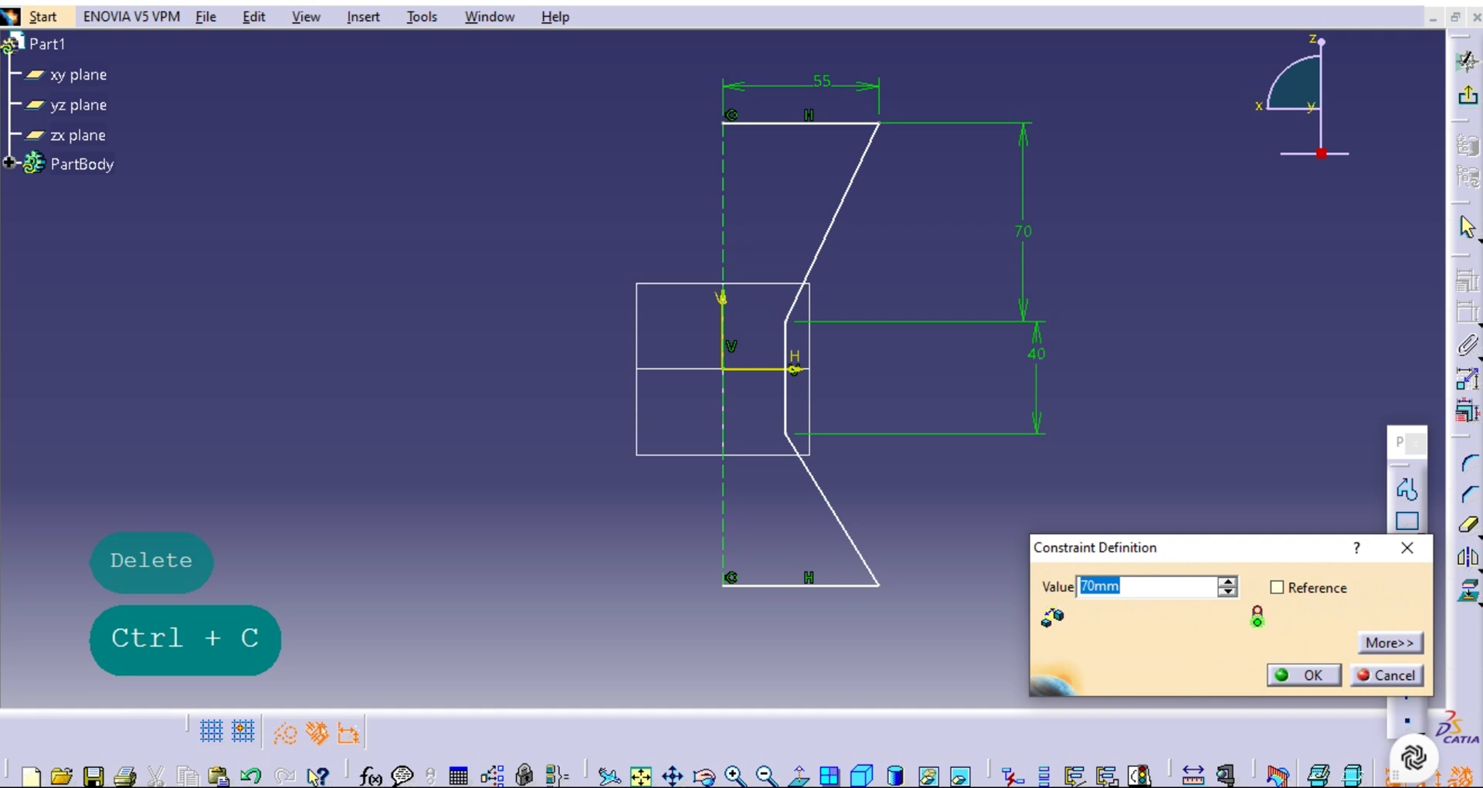
left_click(1307, 674)
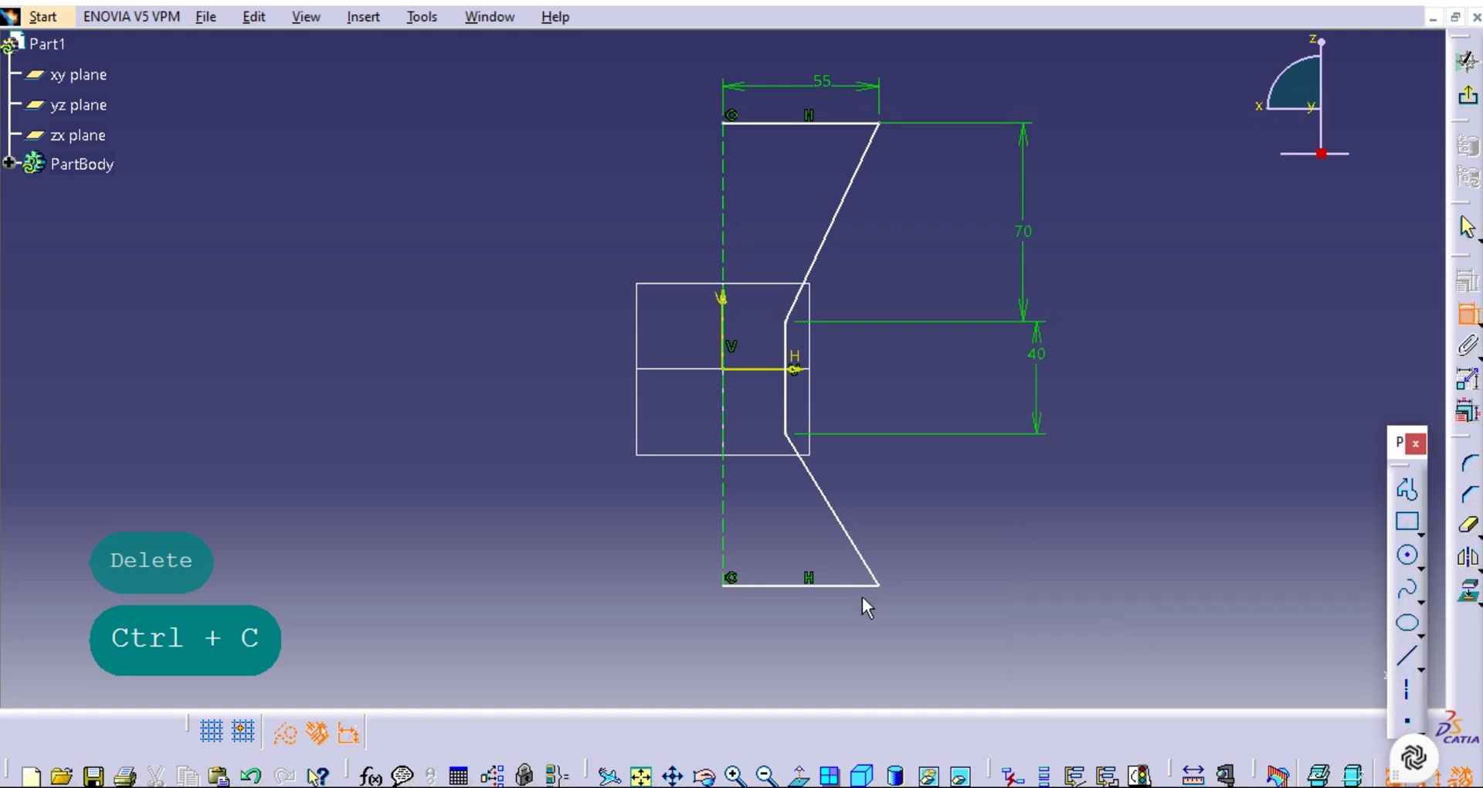
Dimension the vertical distance from the waist's lower endpoint to the bottom horizontal line and set it to the copied 70 mm.
left_click(820, 585)
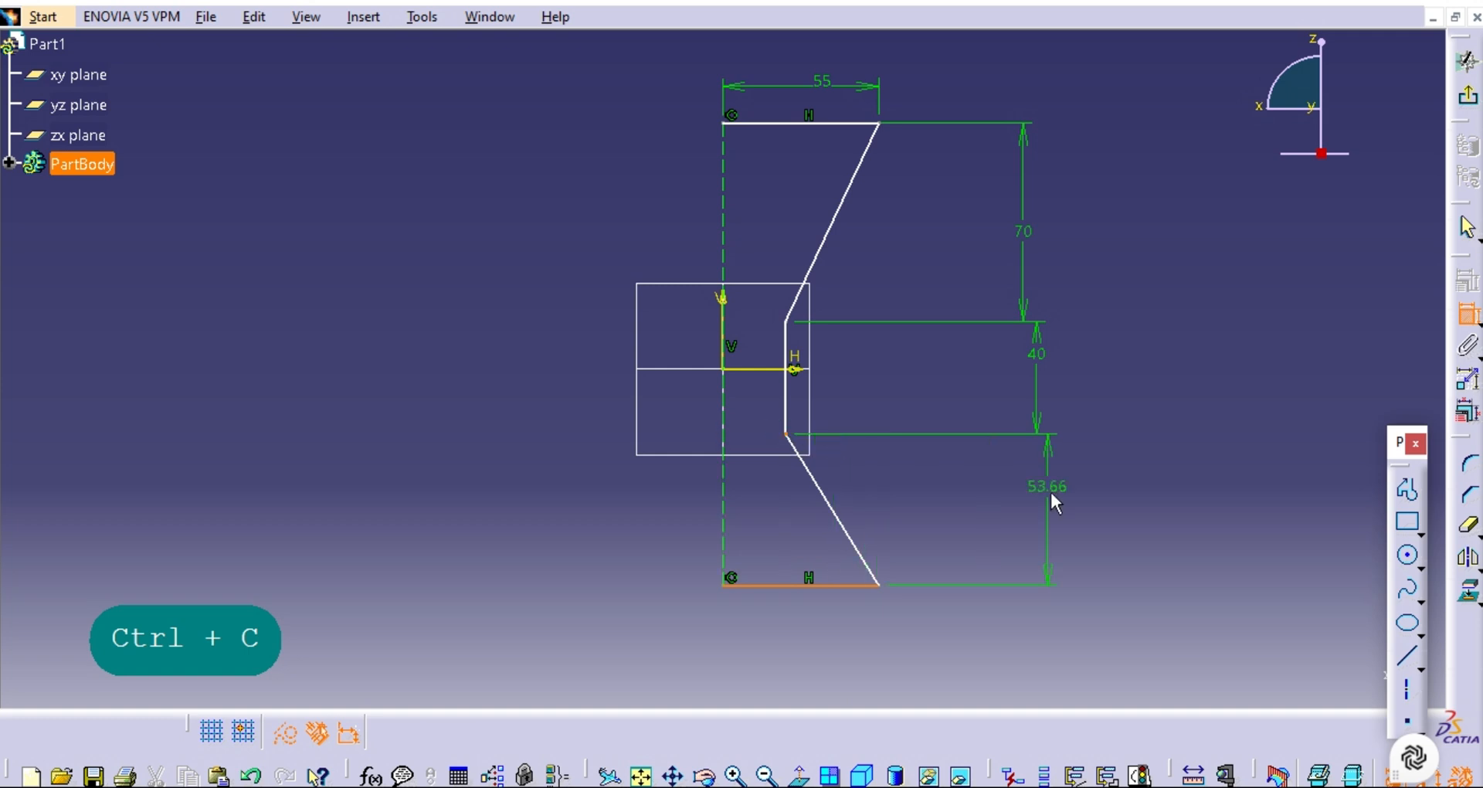
key("Escape")
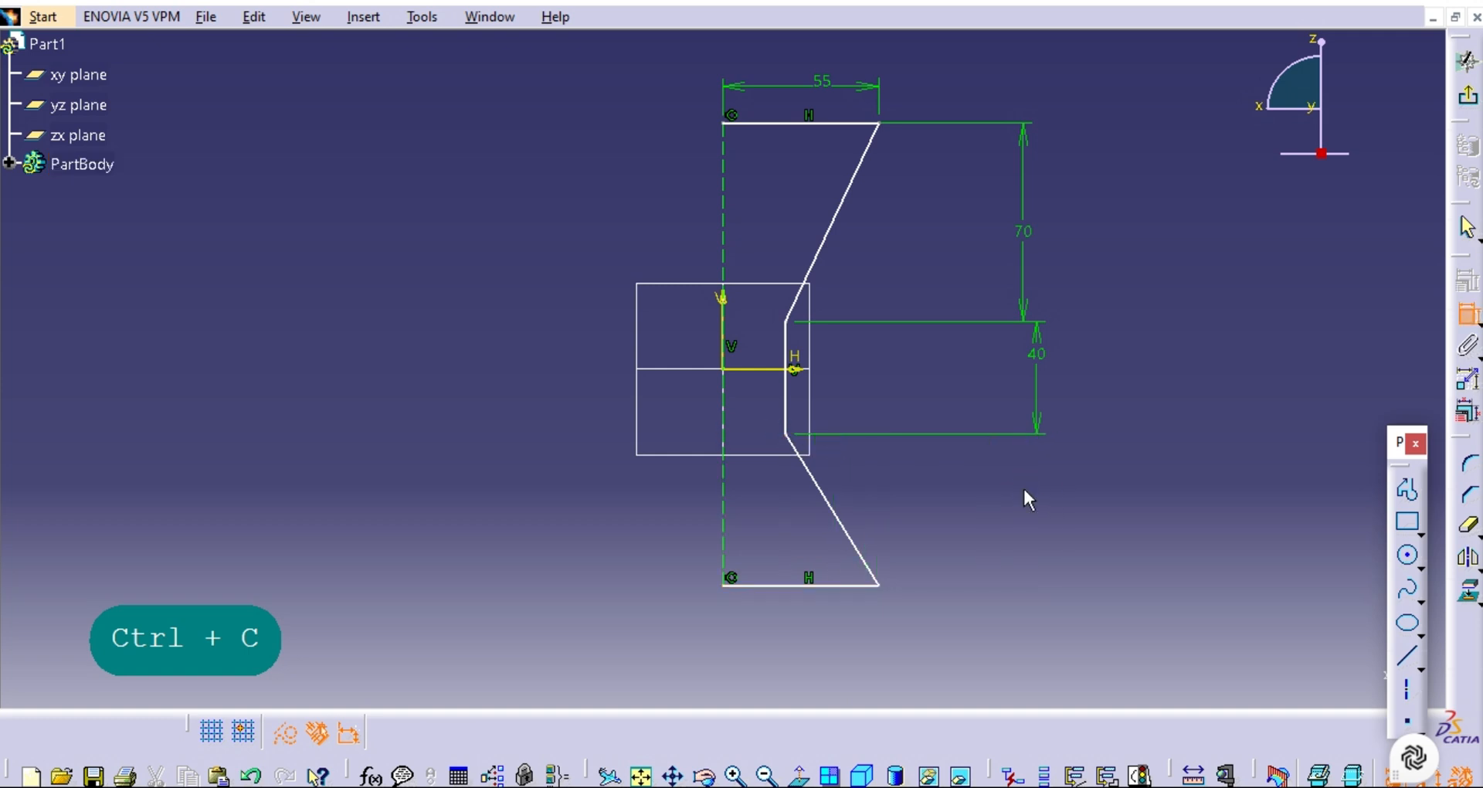
left_click(788, 437)
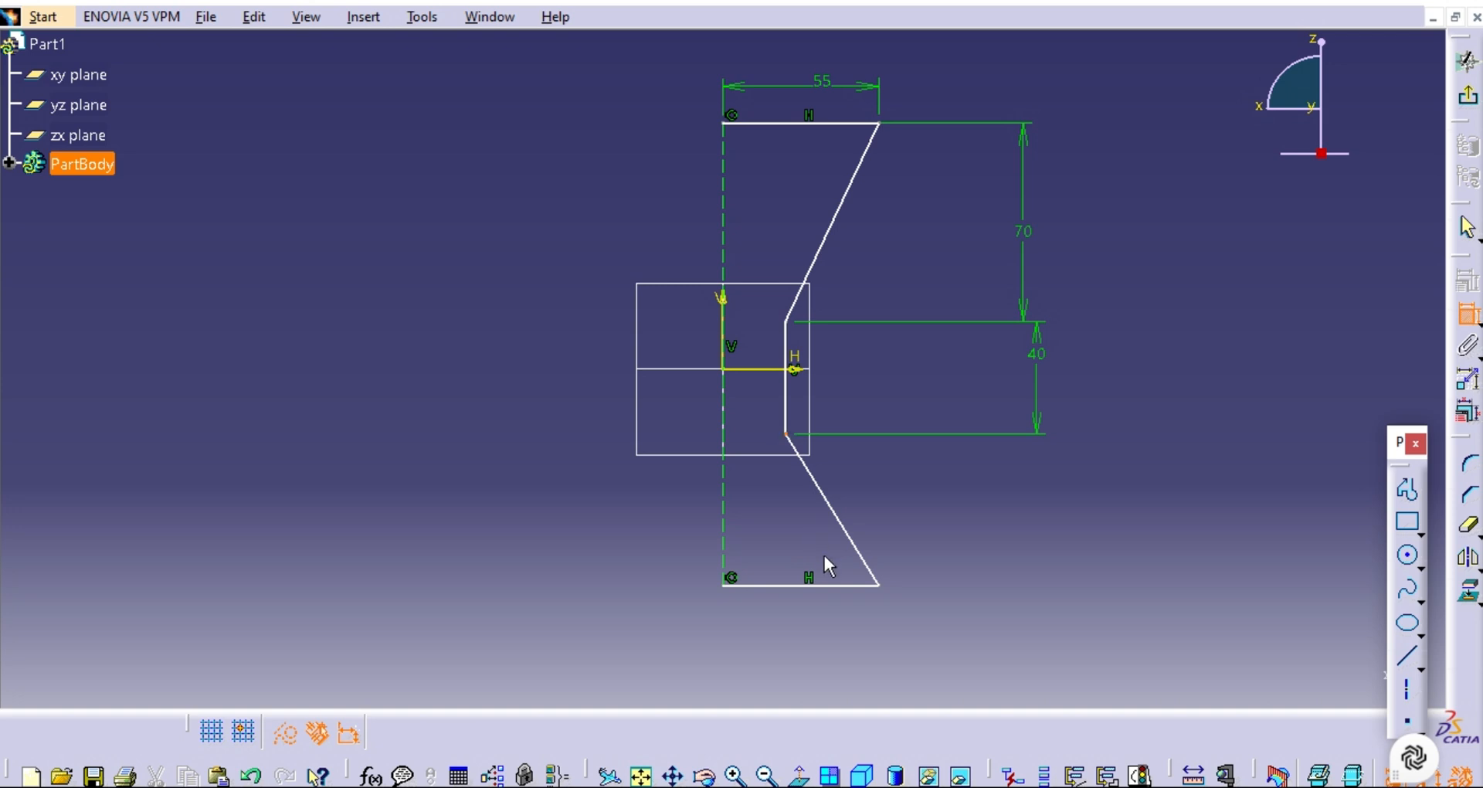
left_click(831, 584)
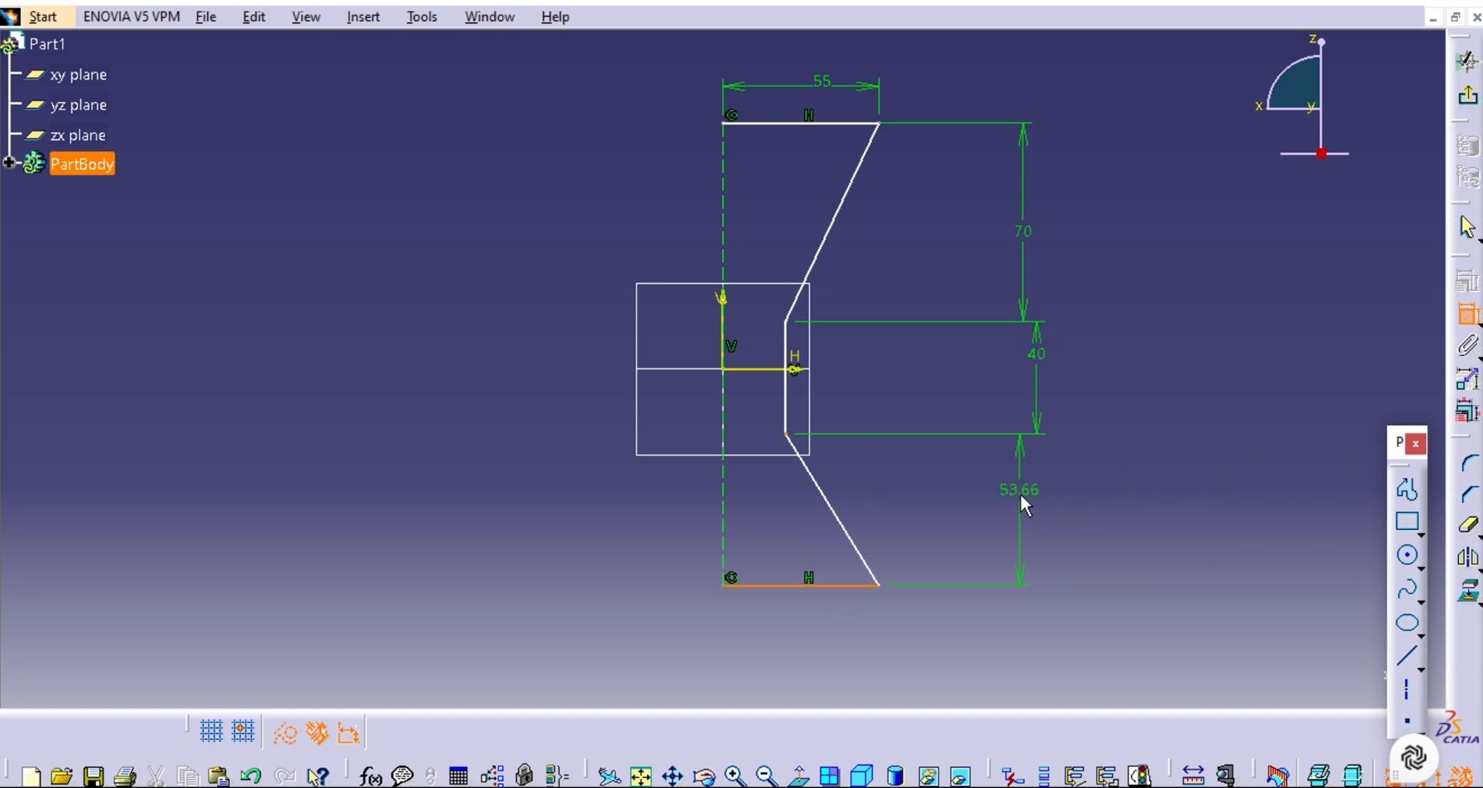
left_click(1020, 494)
double_click(1019, 492)
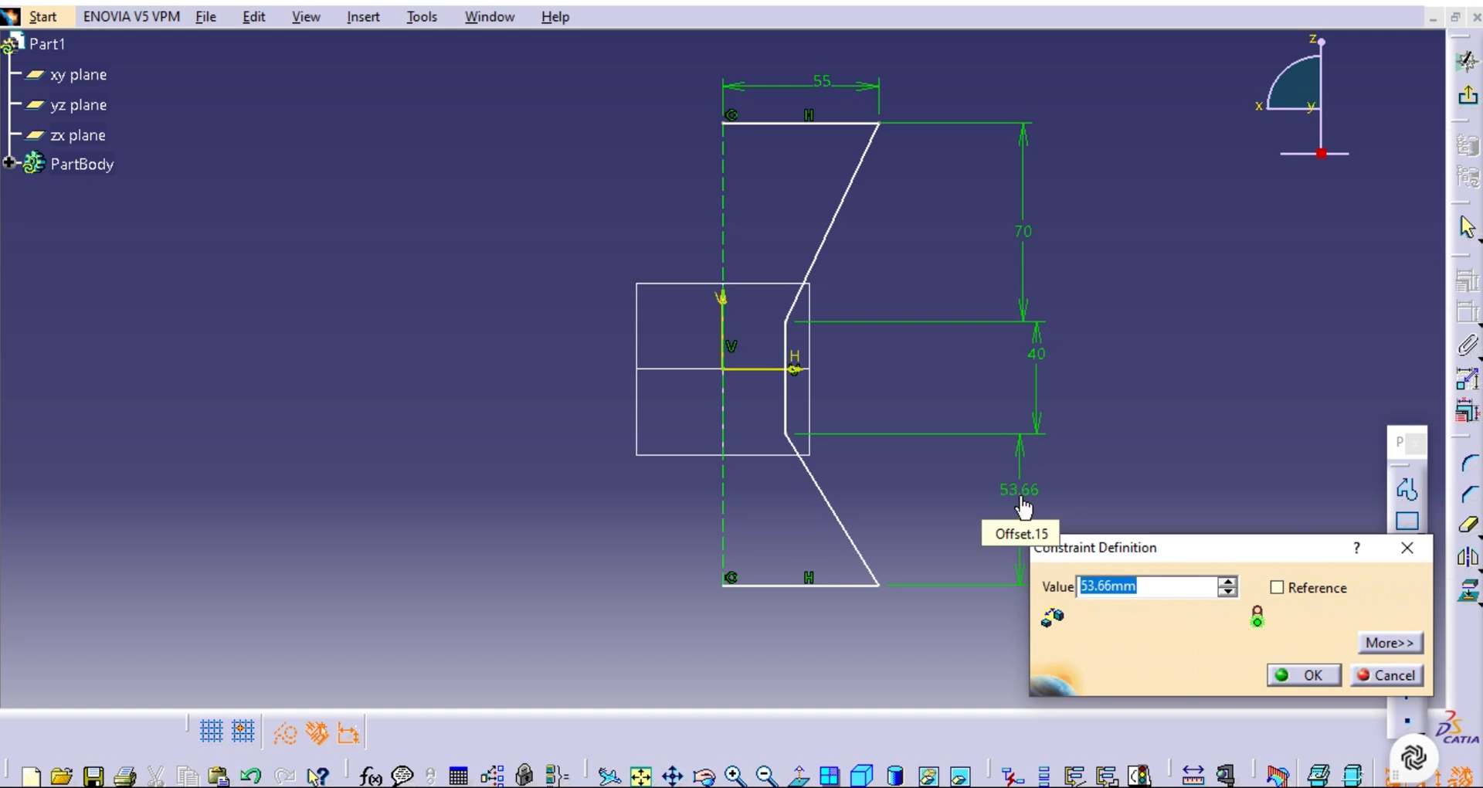
key("ctrl+v")
key("Return")
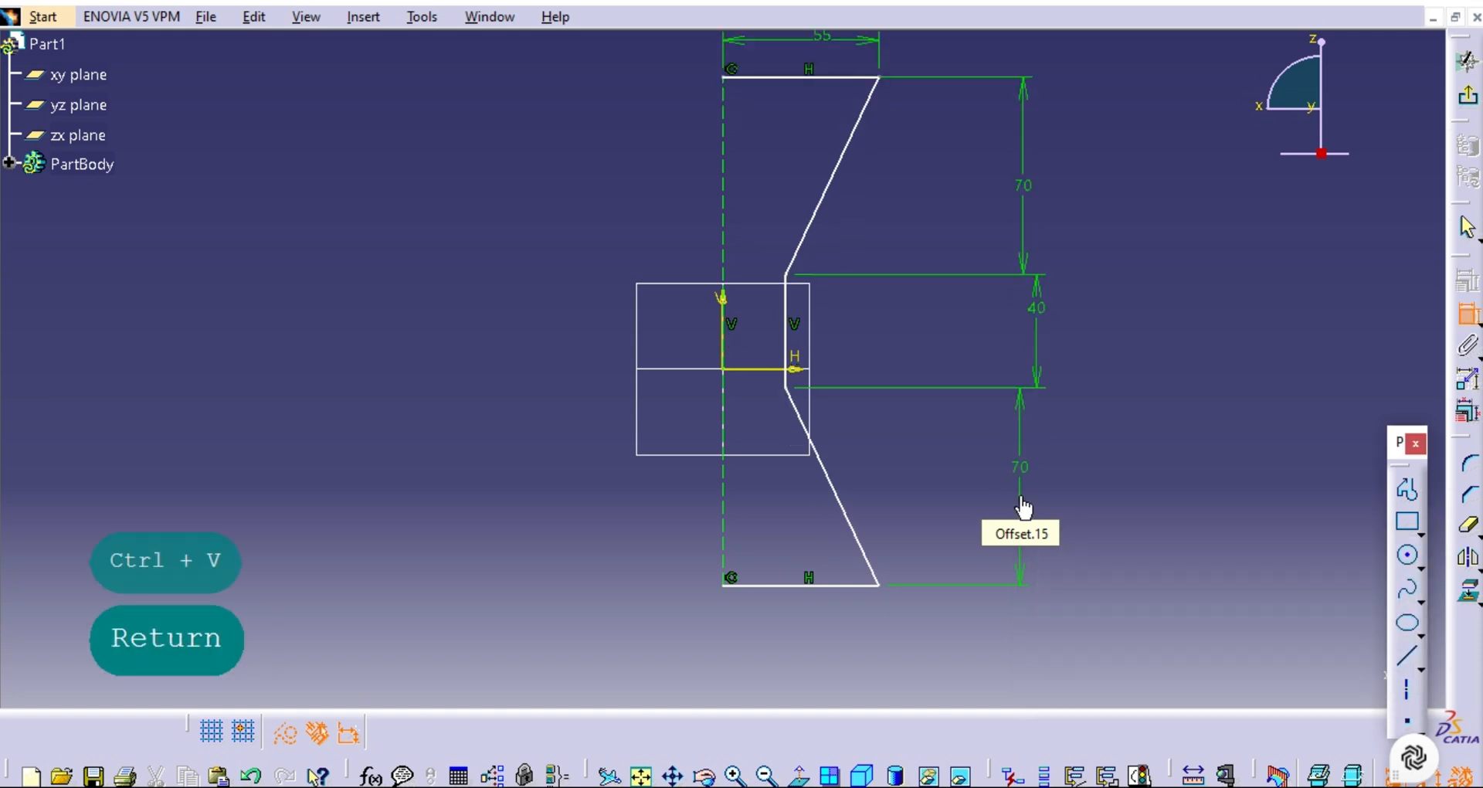
Exit the sketch and start a 360-degree Shaft of the profile about the sketch's vertical axis.
left_click(642, 776)
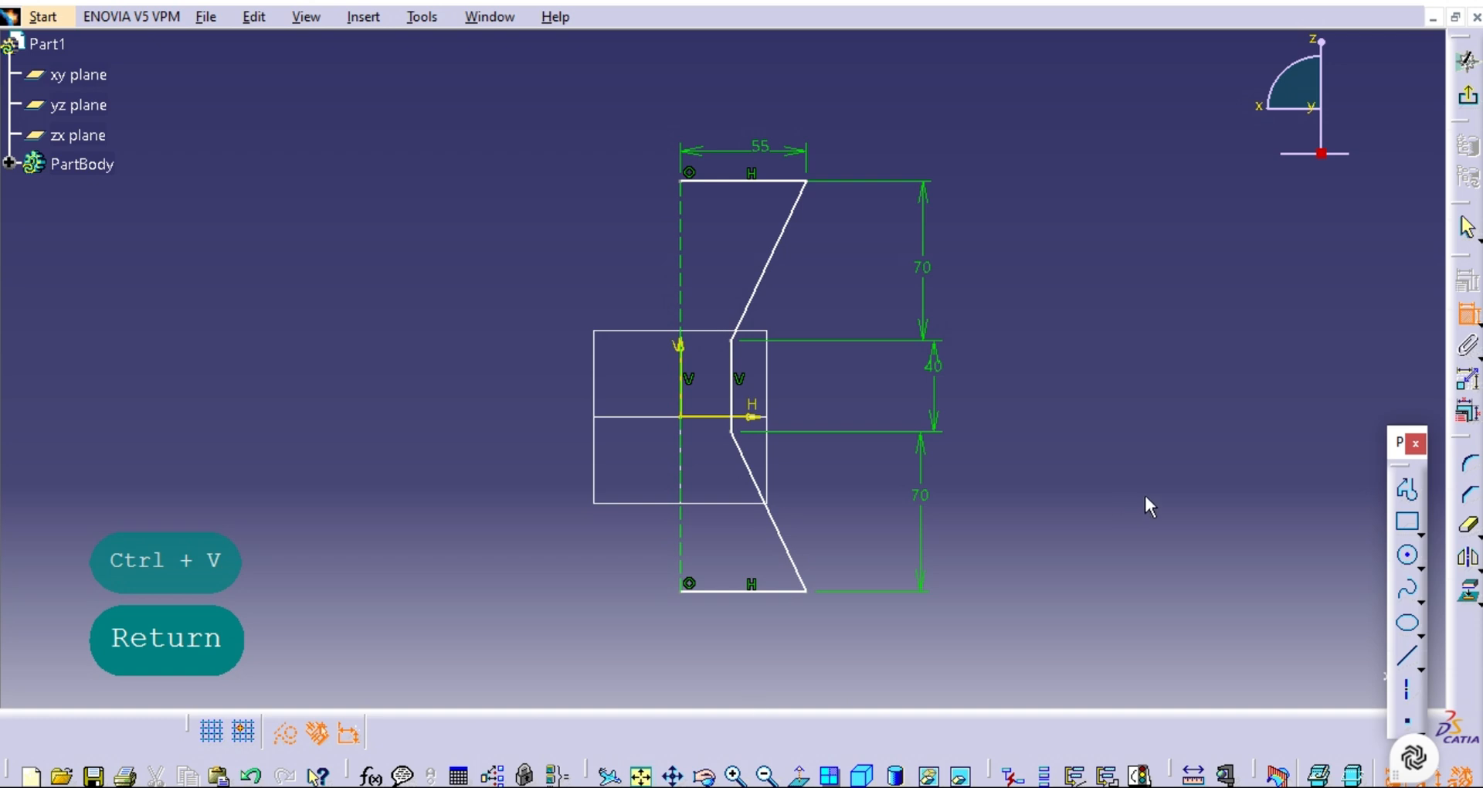
left_click(1468, 95)
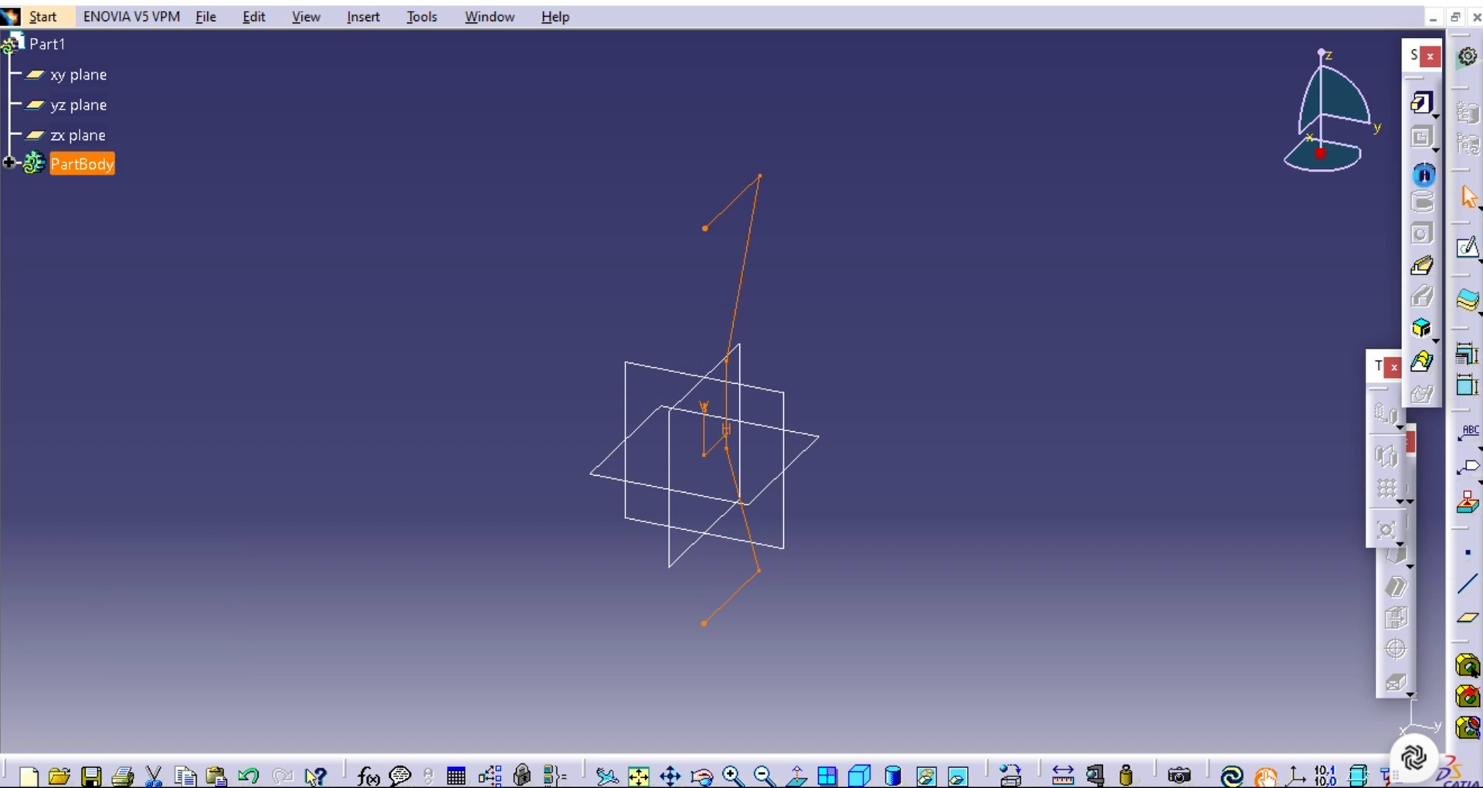
left_click(1424, 175)
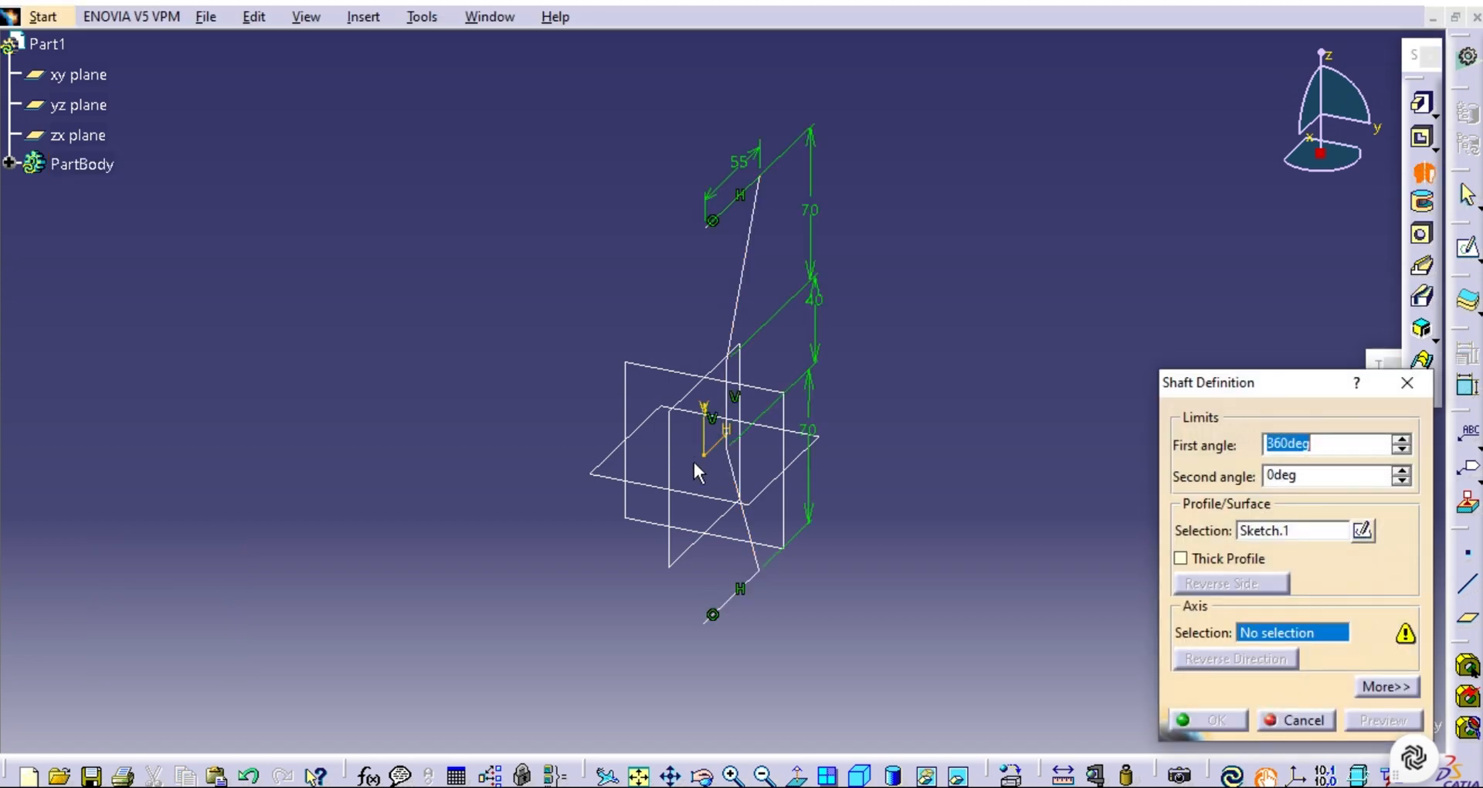
left_click(720, 432)
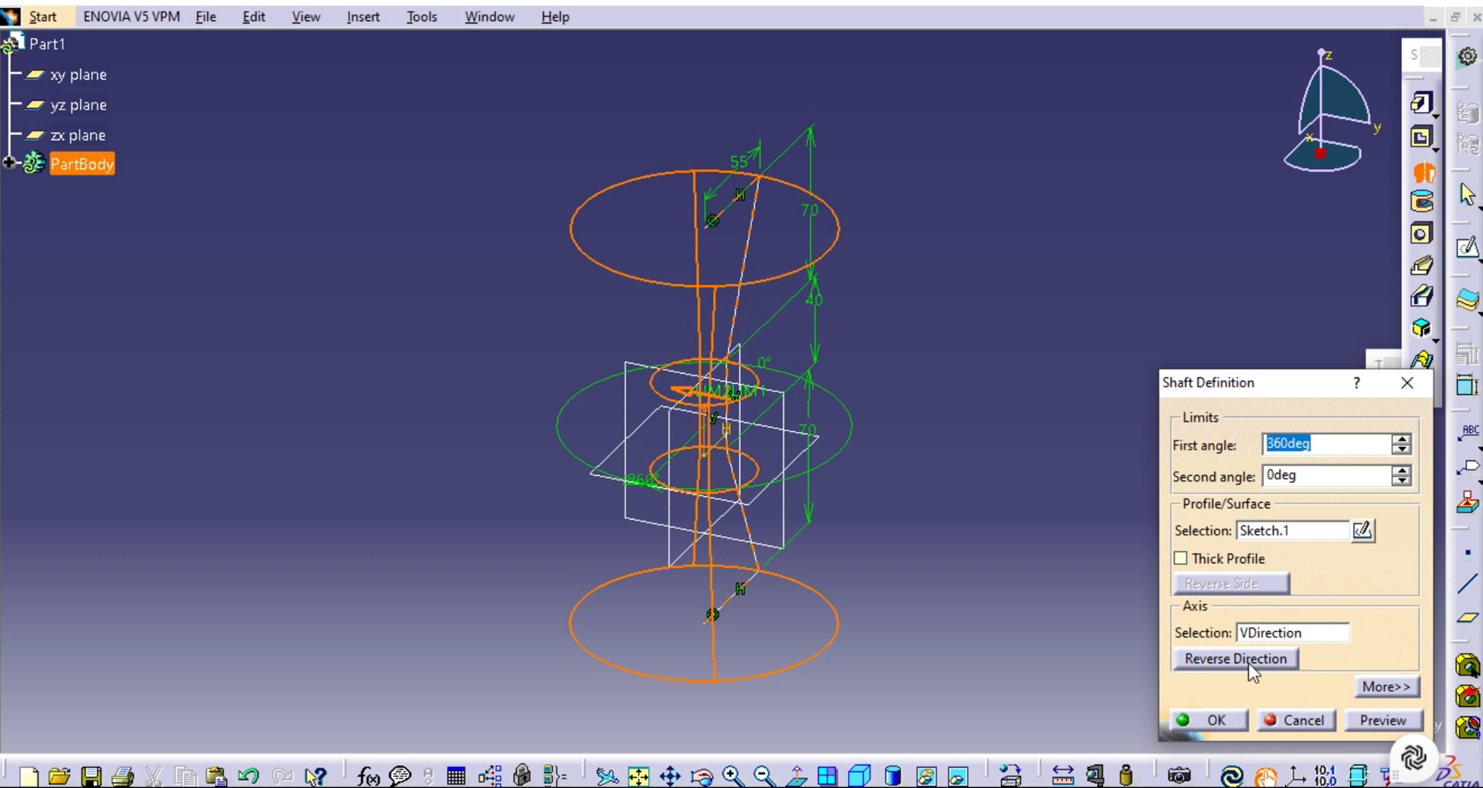
Turn on Thick Profile for the shaft, set Thickness1 to 4 mm, and preview the result.
left_click(1184, 558)
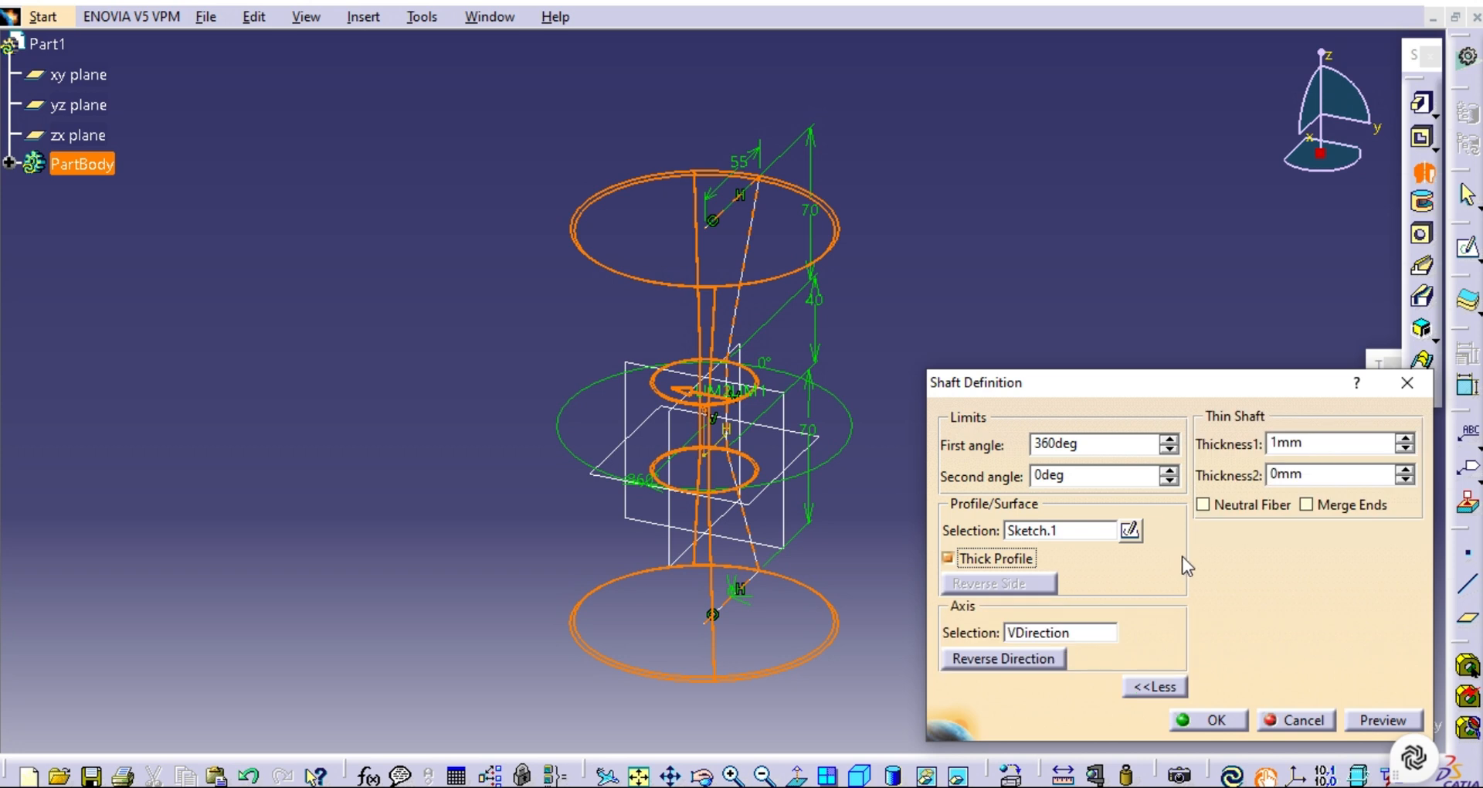
left_click(1405, 438)
left_click(1404, 438)
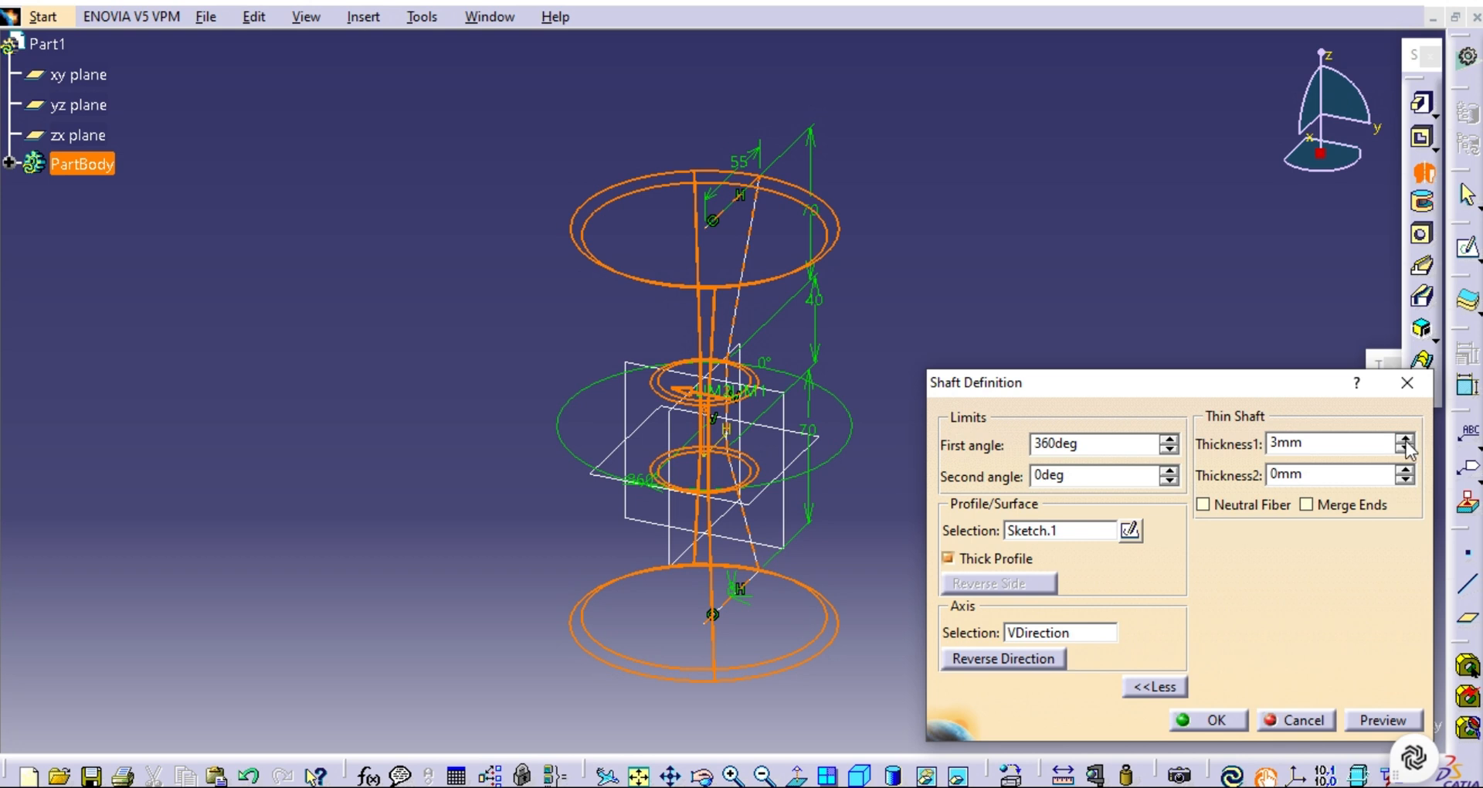
left_click(1406, 442)
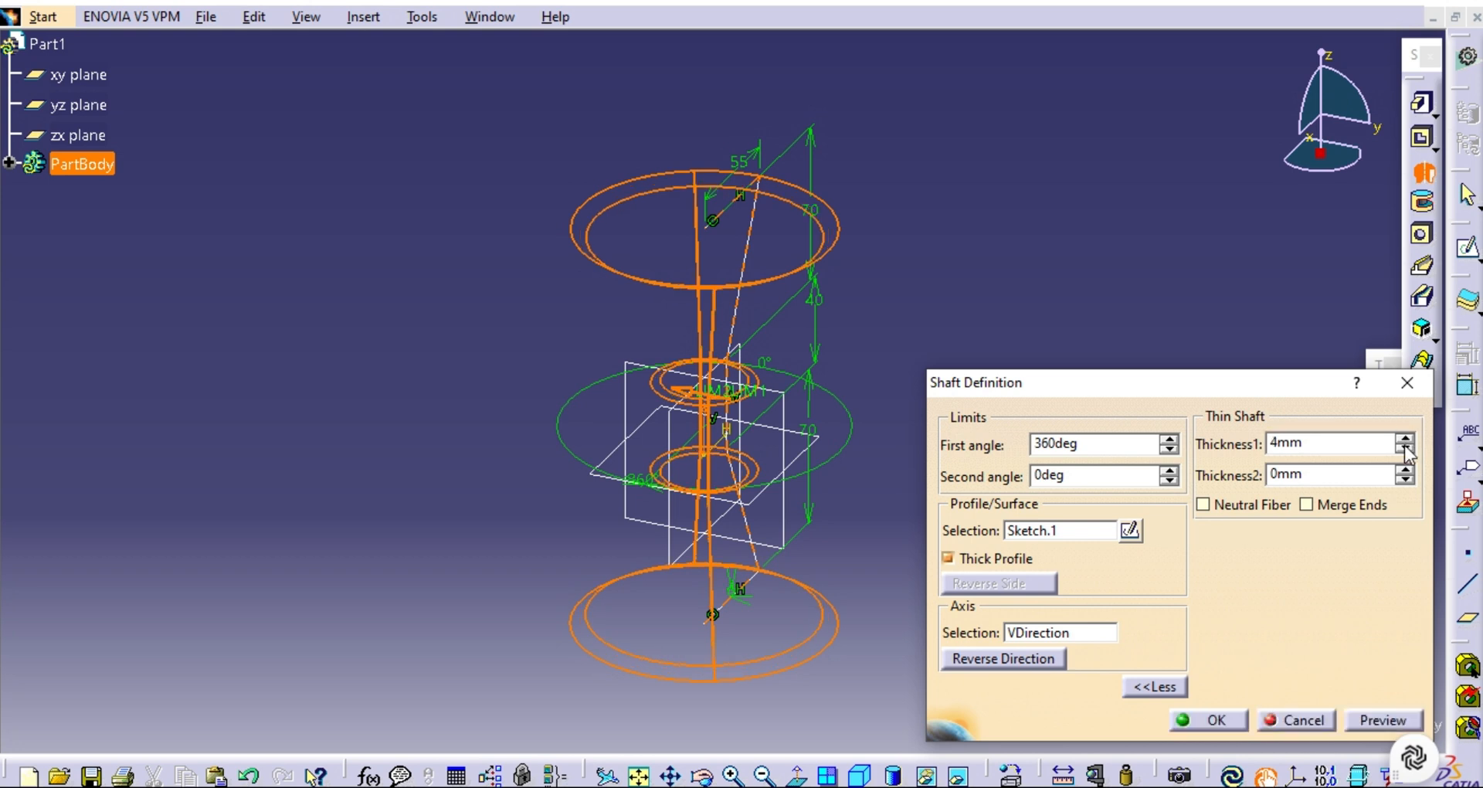
left_click(1372, 720)
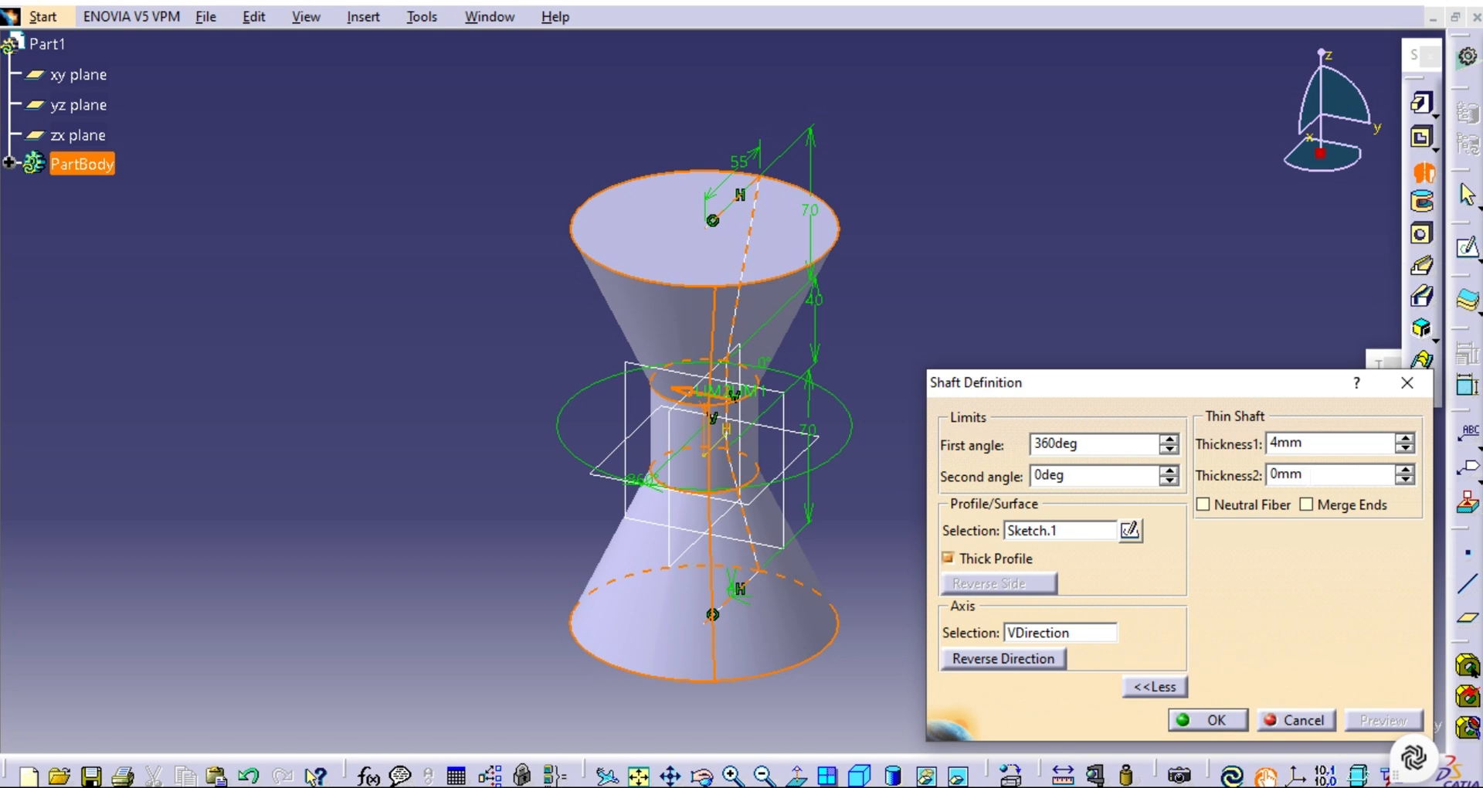
Copy the 4 mm Thickness1 value into Thickness2 and create the shaft.
double_click(1310, 475)
left_click_drag(1307, 443, 1250, 444)
key("ctrl+c")
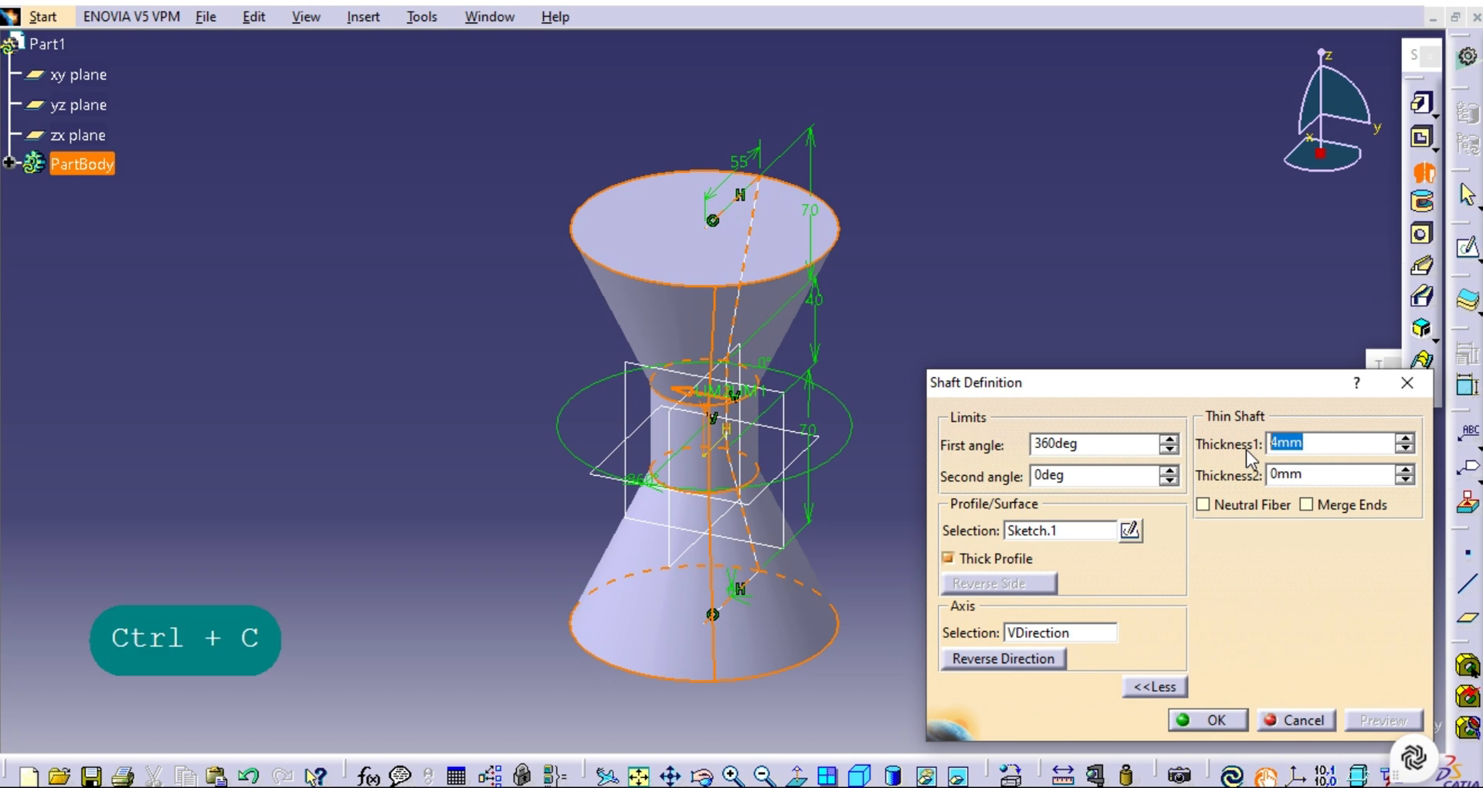
left_click(1319, 474)
left_click_drag(1306, 474, 1230, 482)
key("ctrl+v")
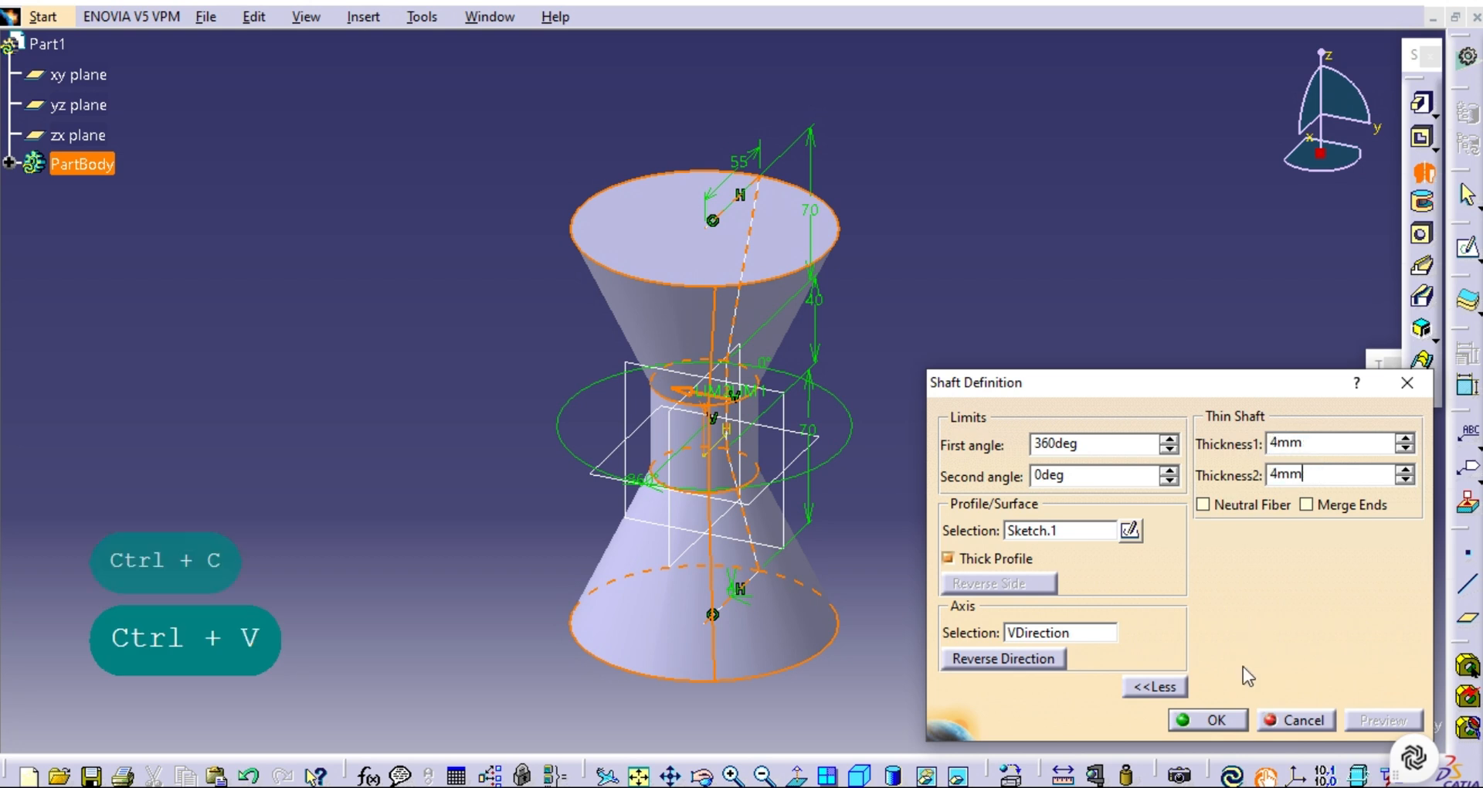
left_click(1193, 720)
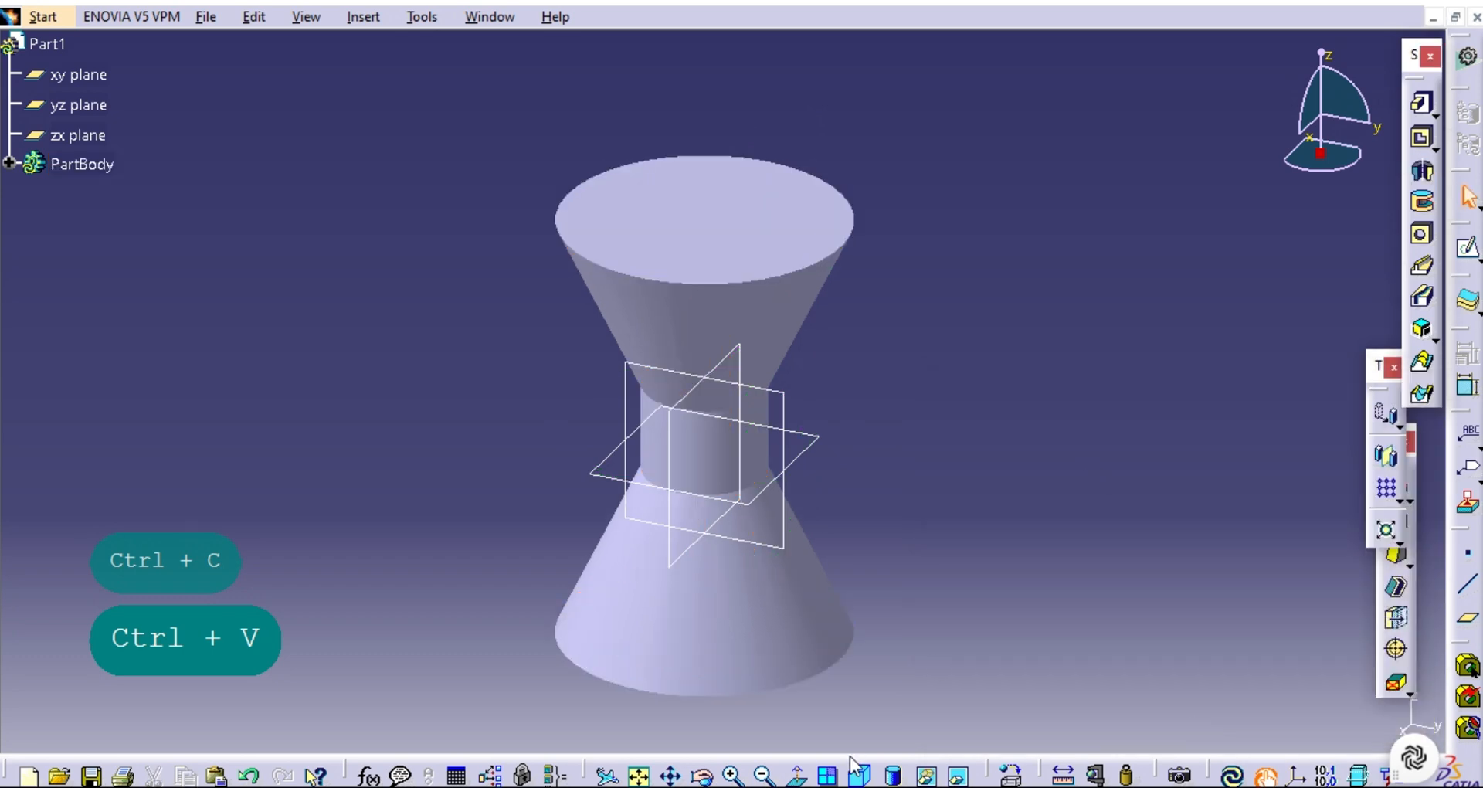
Hide the xy, yz and zx reference planes together.
left_click(702, 776)
left_click_drag(614, 586, 888, 699)
left_click(862, 777)
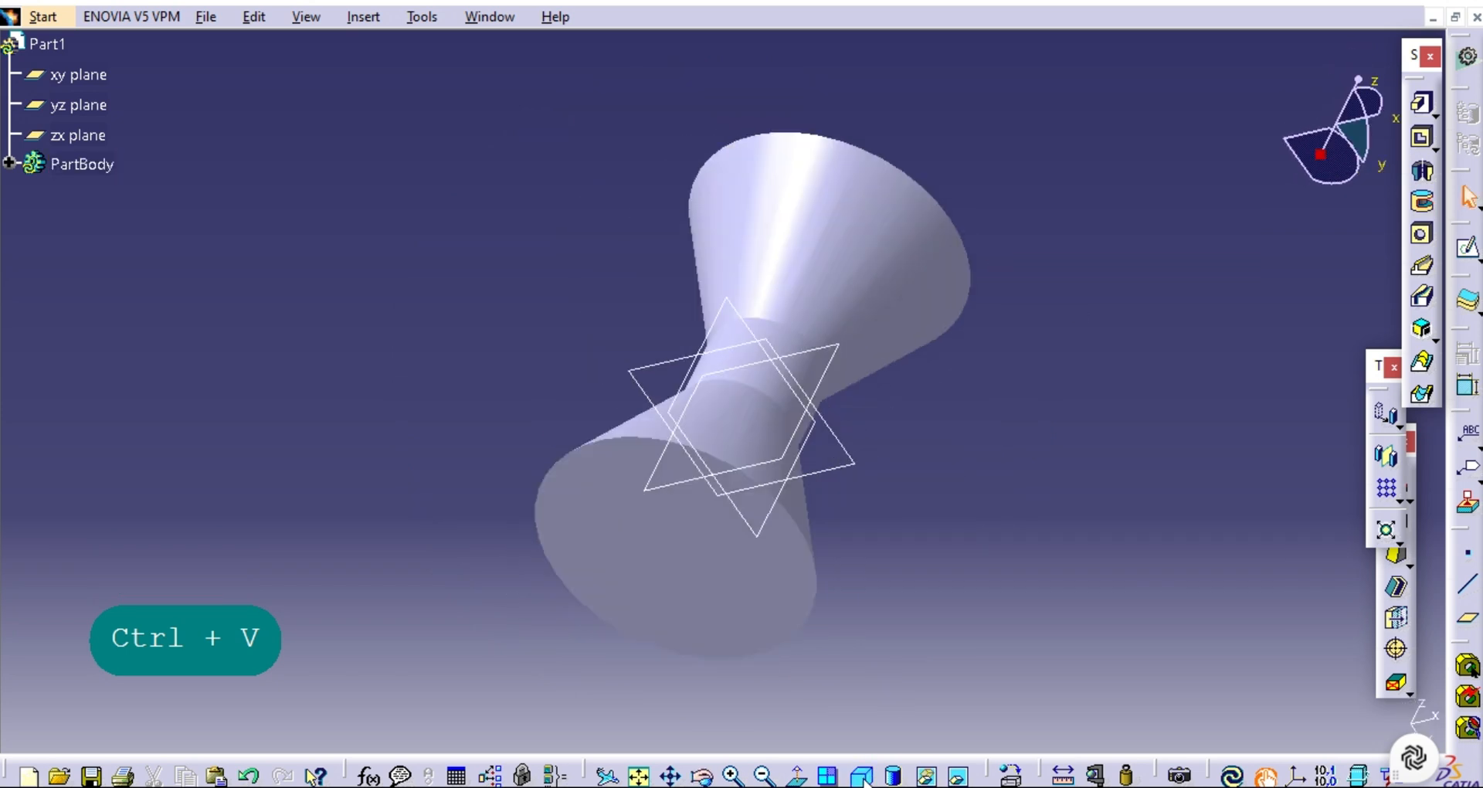
left_click(639, 775)
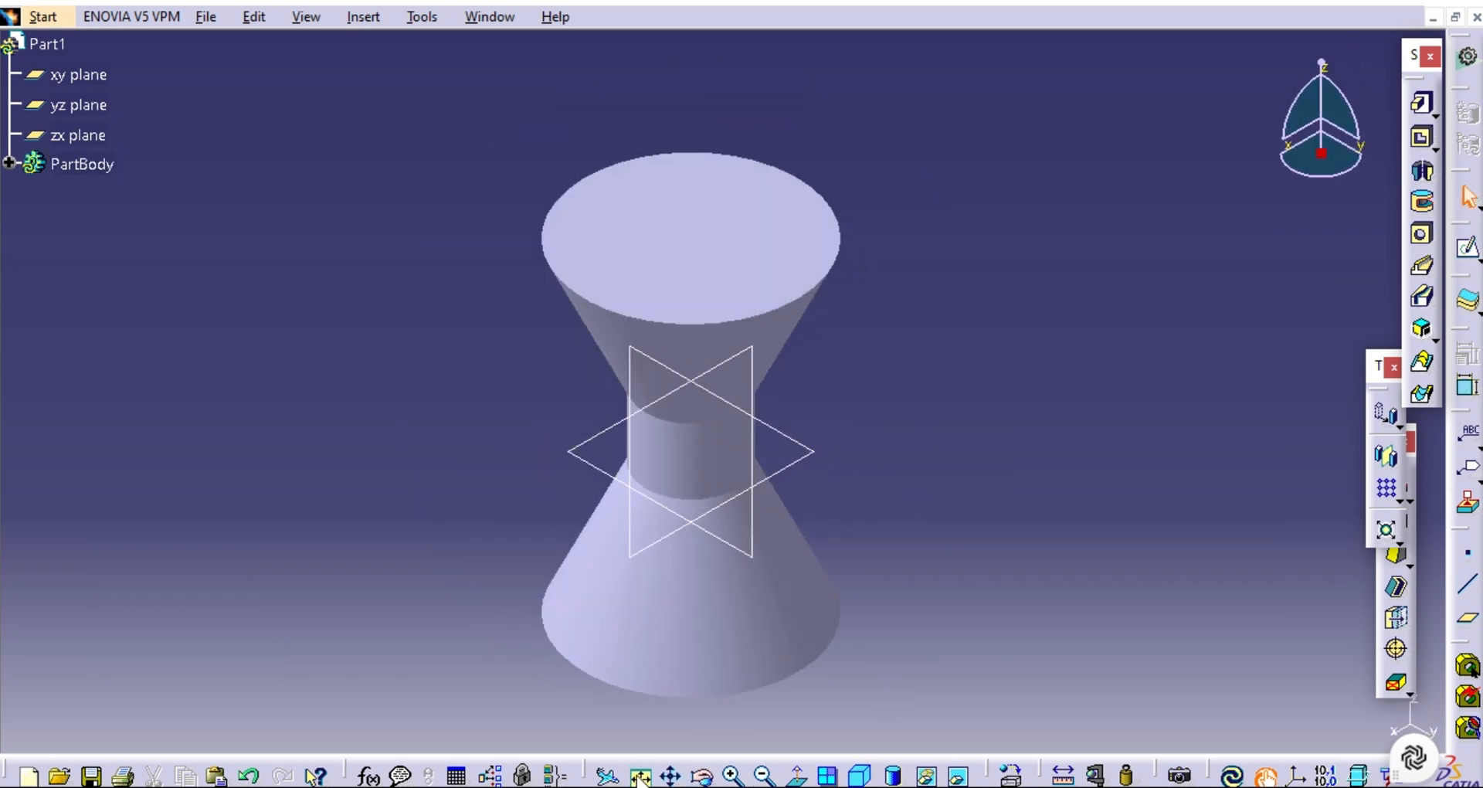
left_click(100, 74)
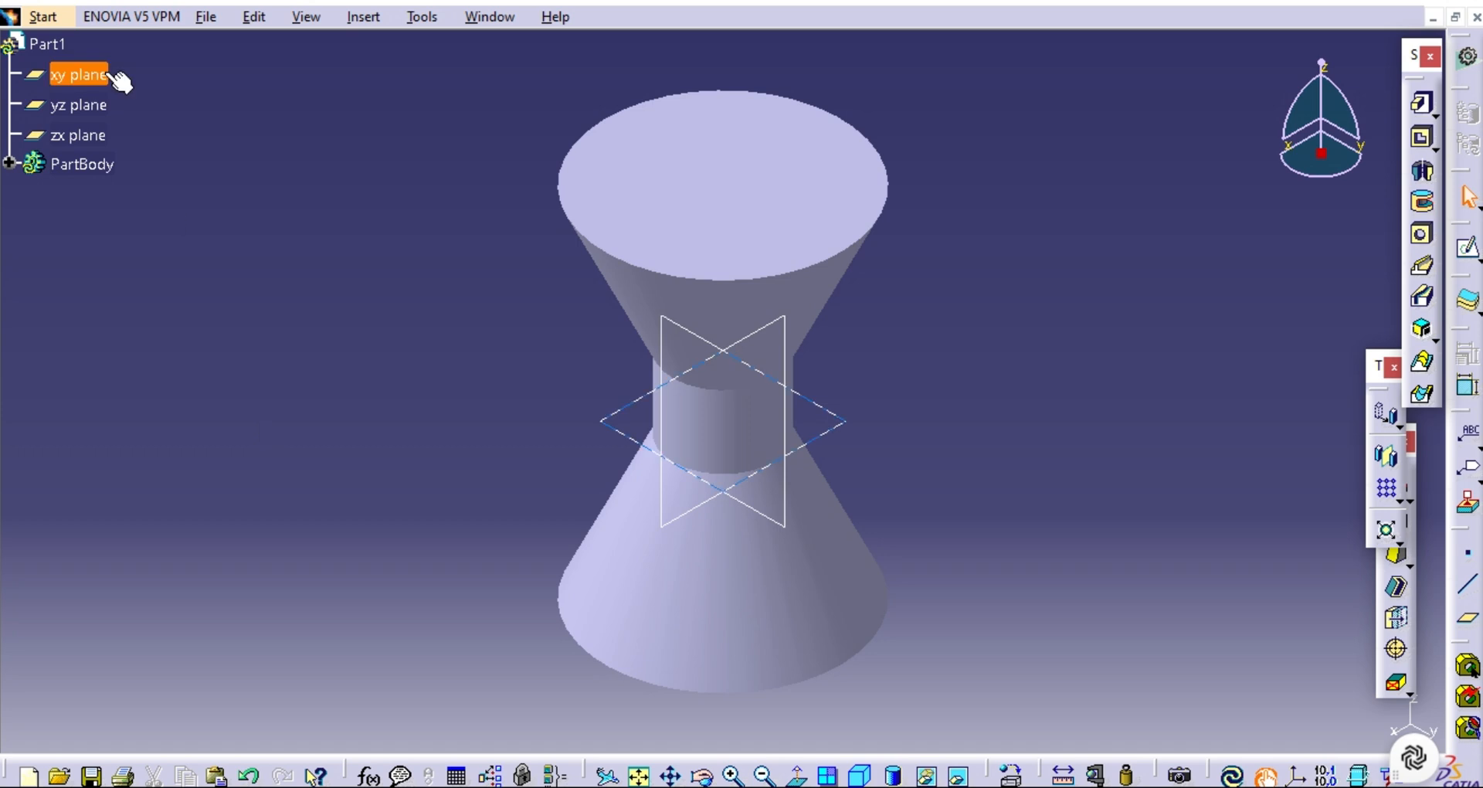
left_click(93, 106, "ctrl")
left_click(83, 135, "ctrl")
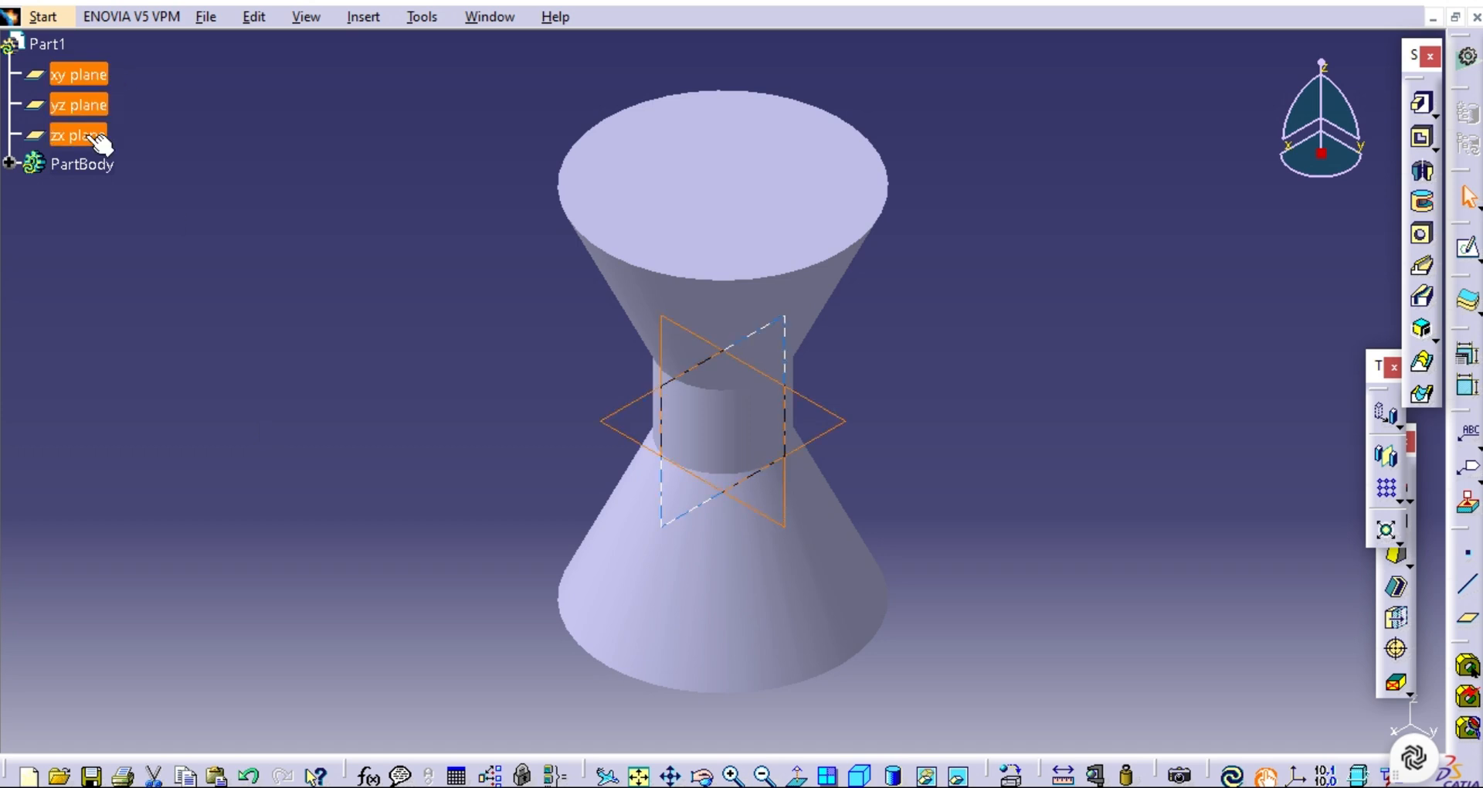
right_click(86, 138)
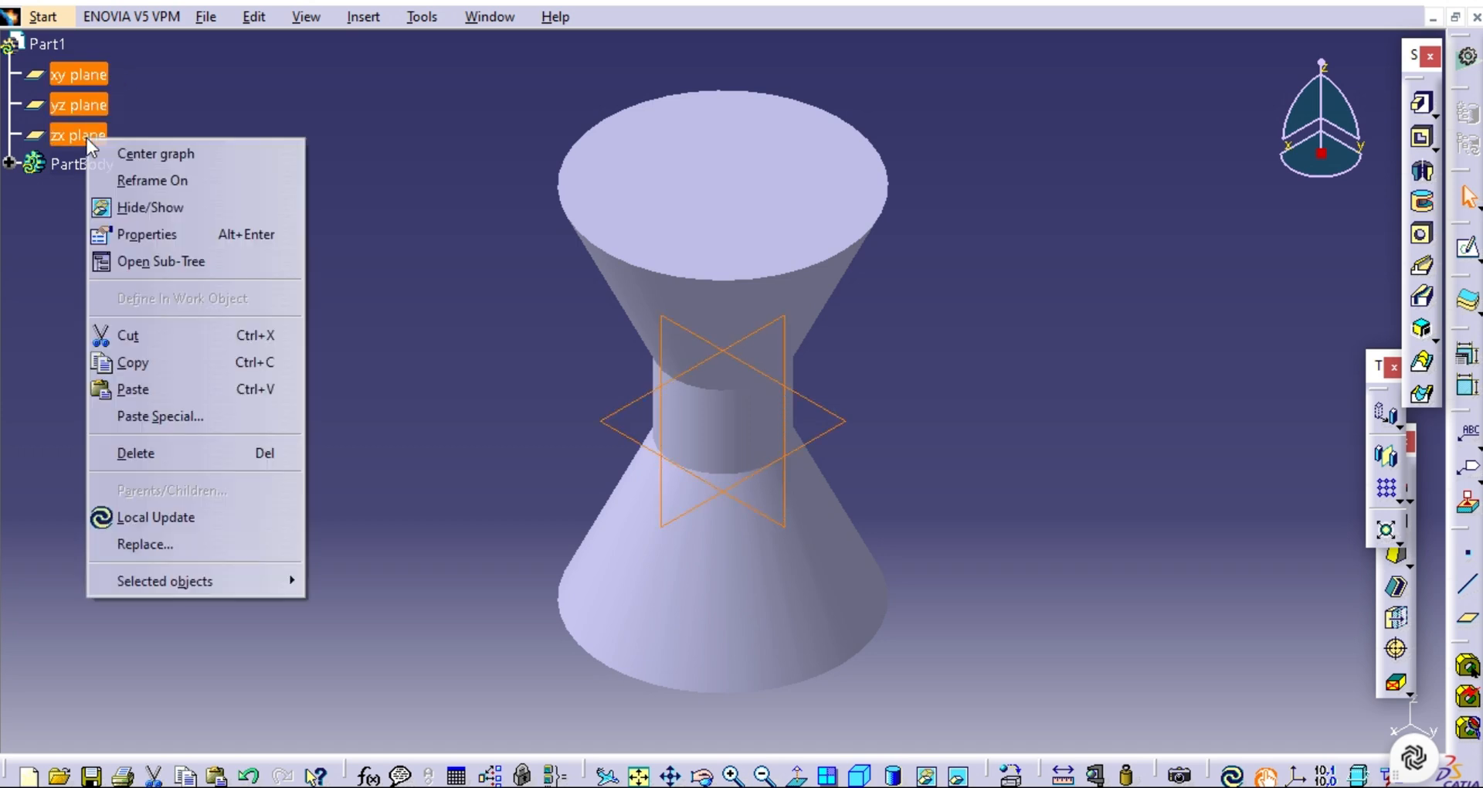
left_click(141, 209)
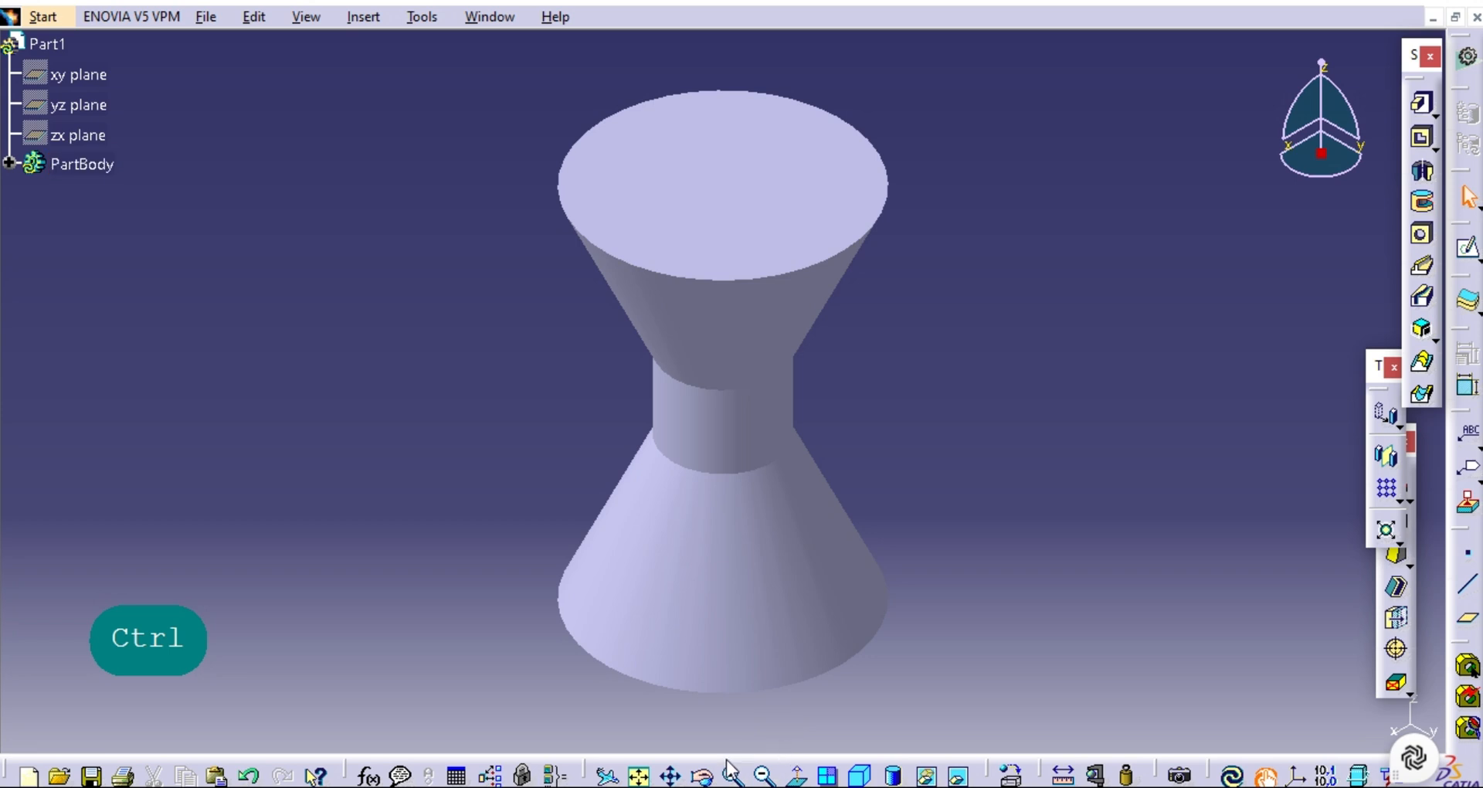
middle_click_drag(494, 436, 944, 397, "ctrl")
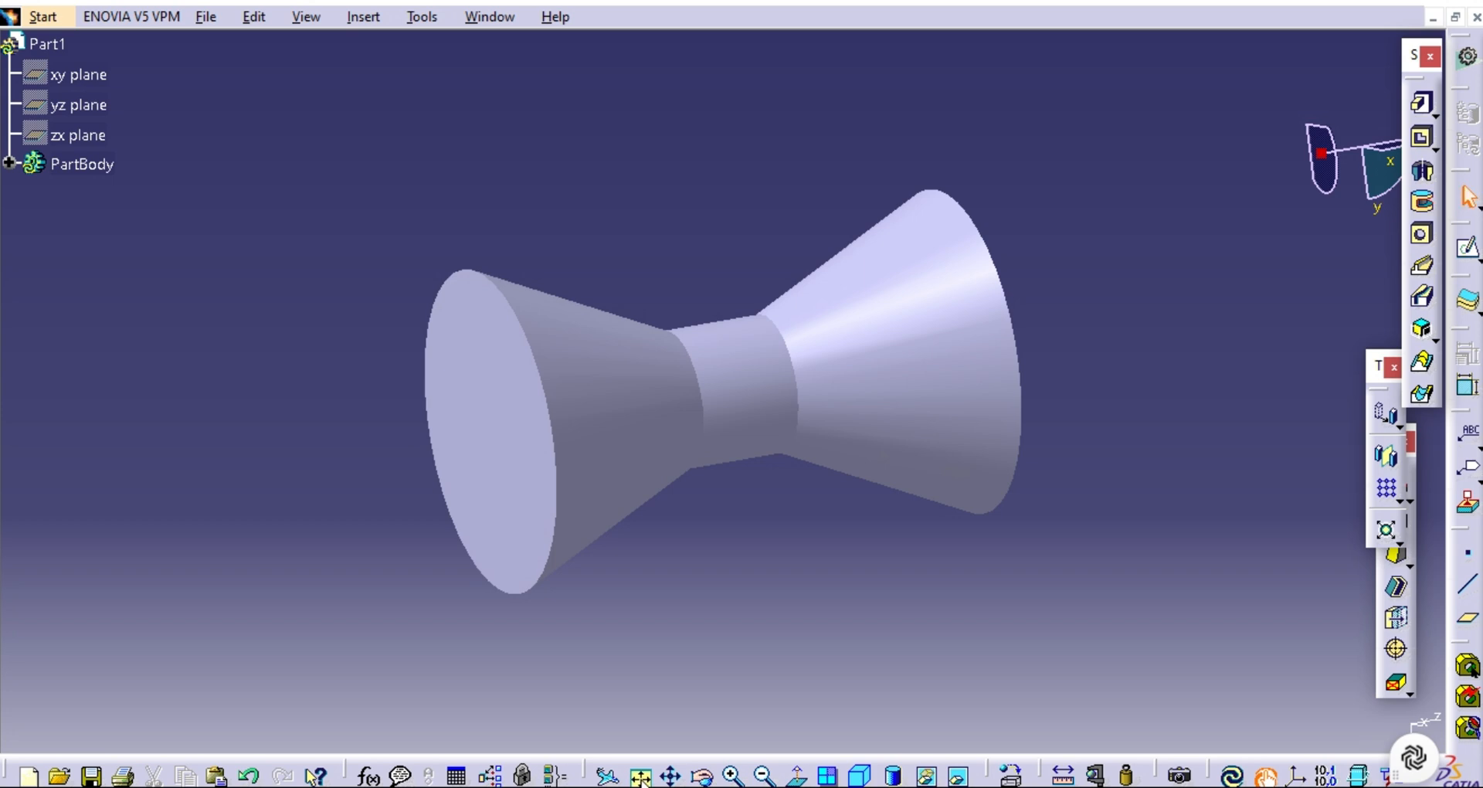
left_click(762, 777)
left_click(765, 777)
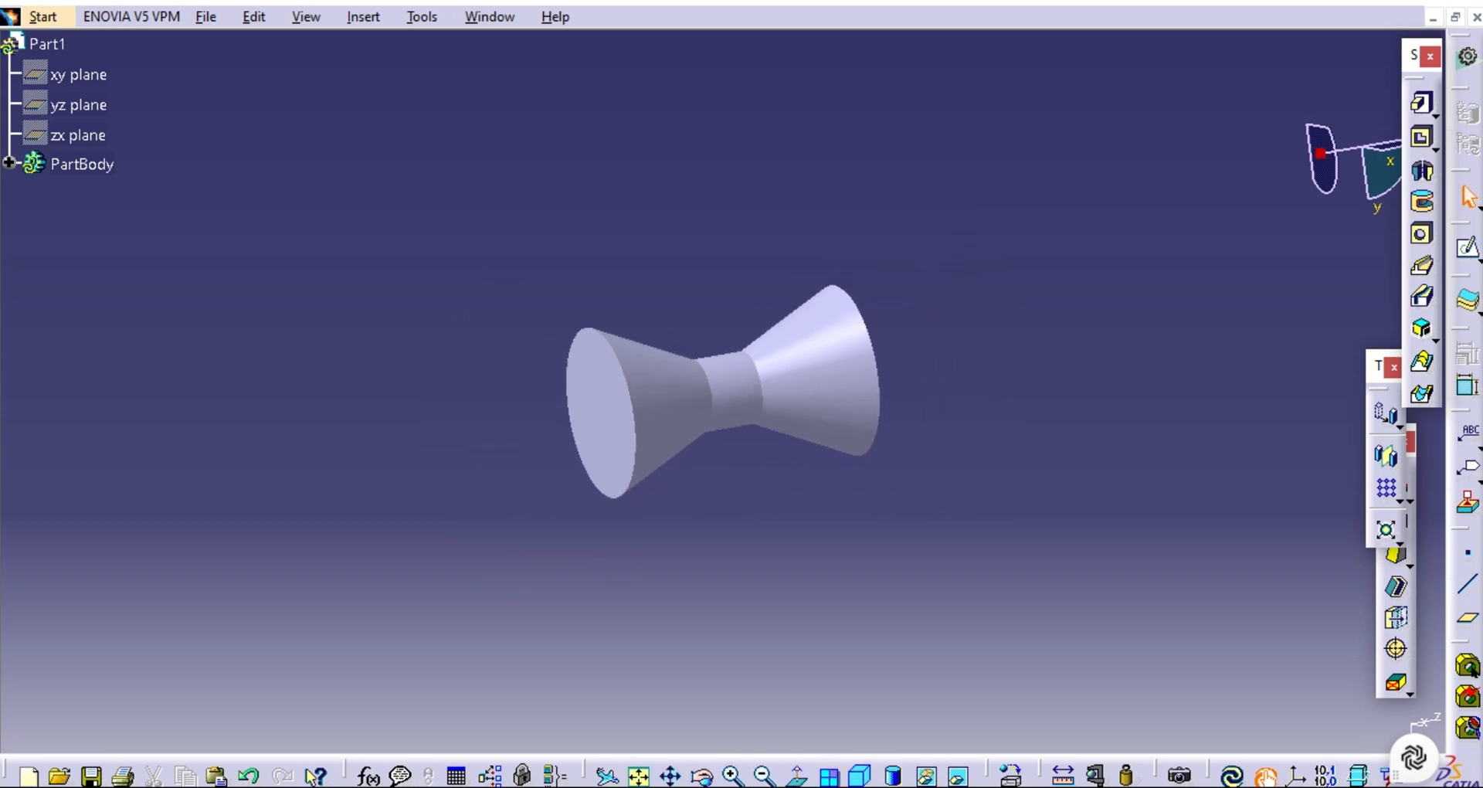
left_click(732, 777)
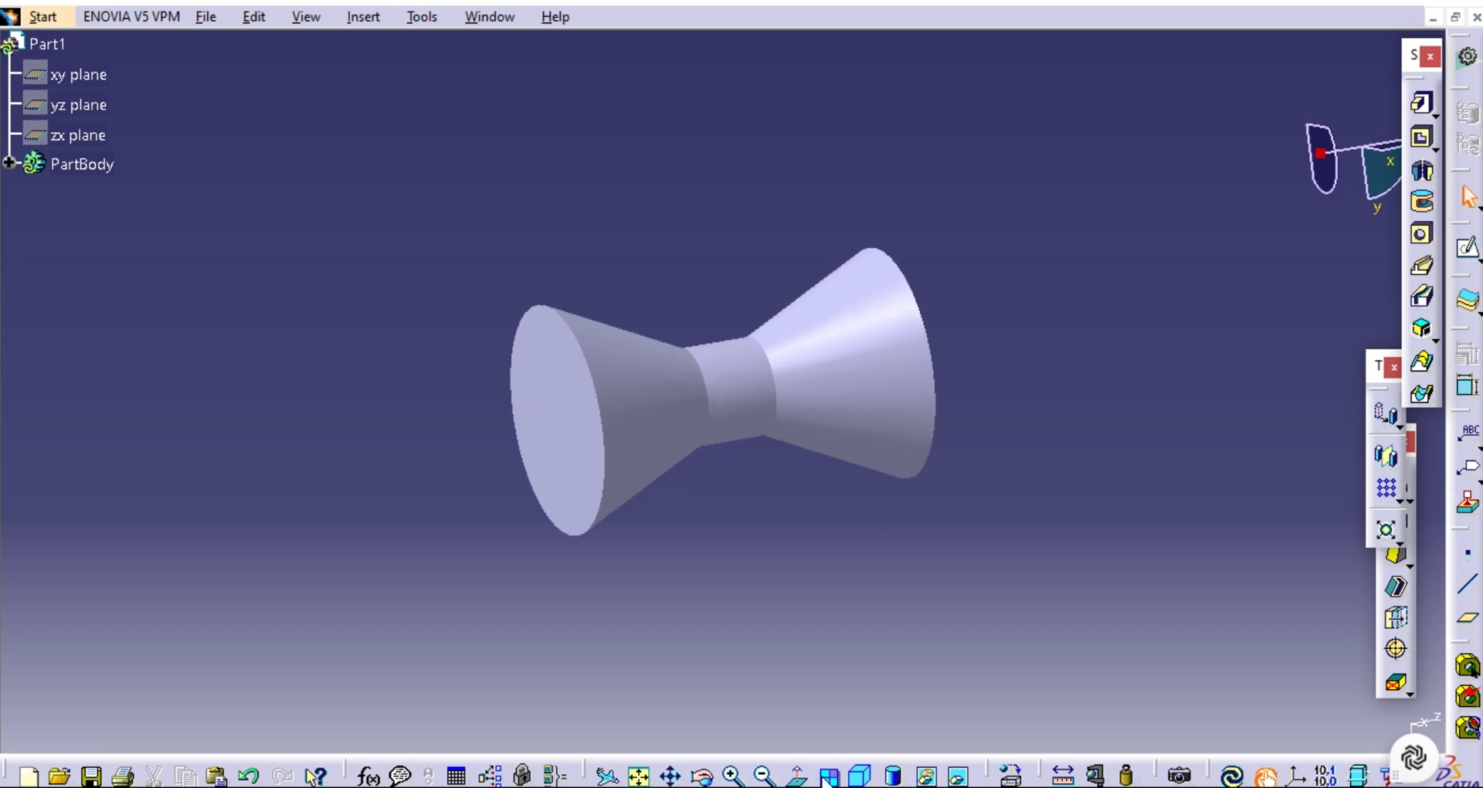
Inspect the finished hourglass solid in the isometric and top views.
left_click(850, 776)
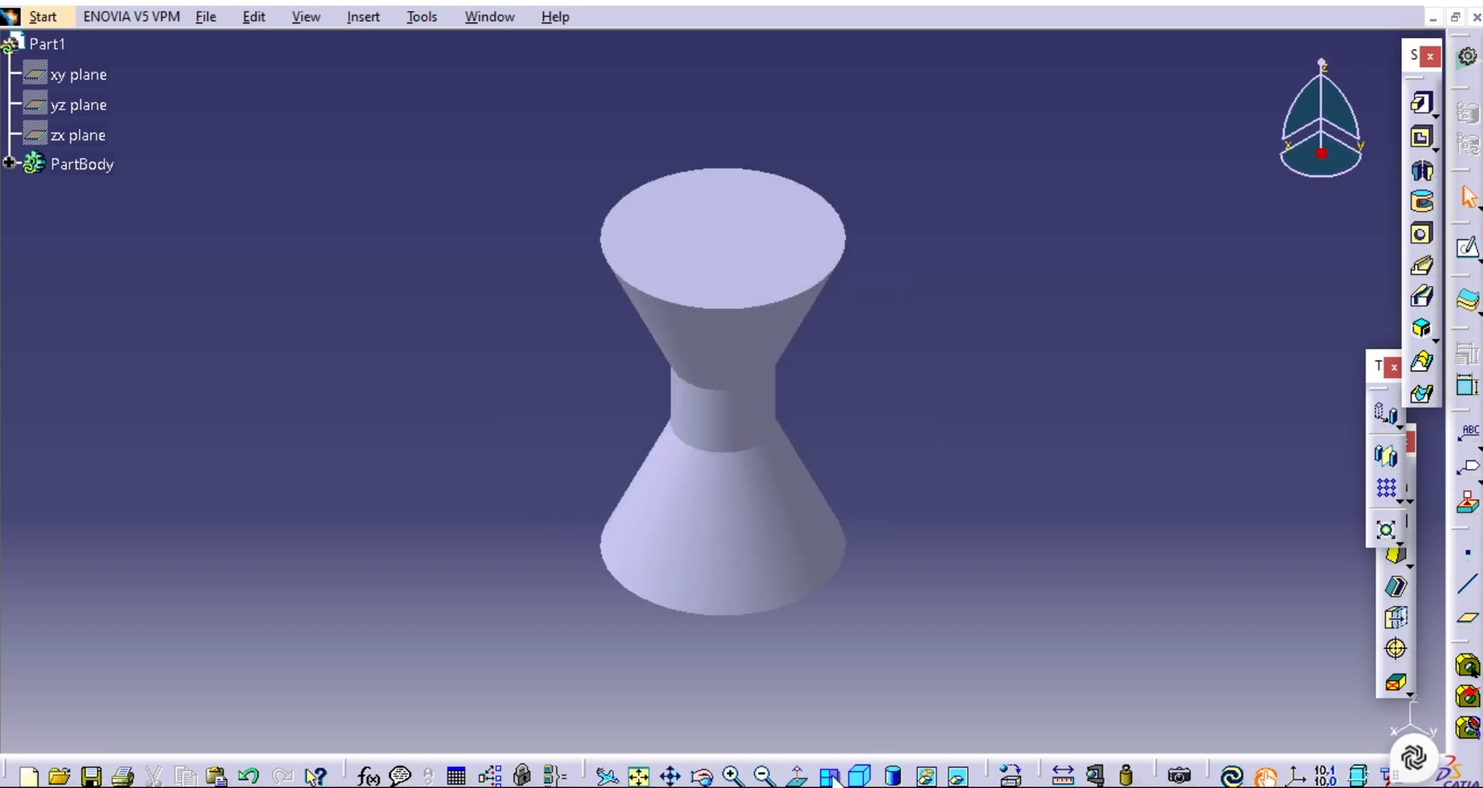
left_click(829, 776)
left_click(831, 776)
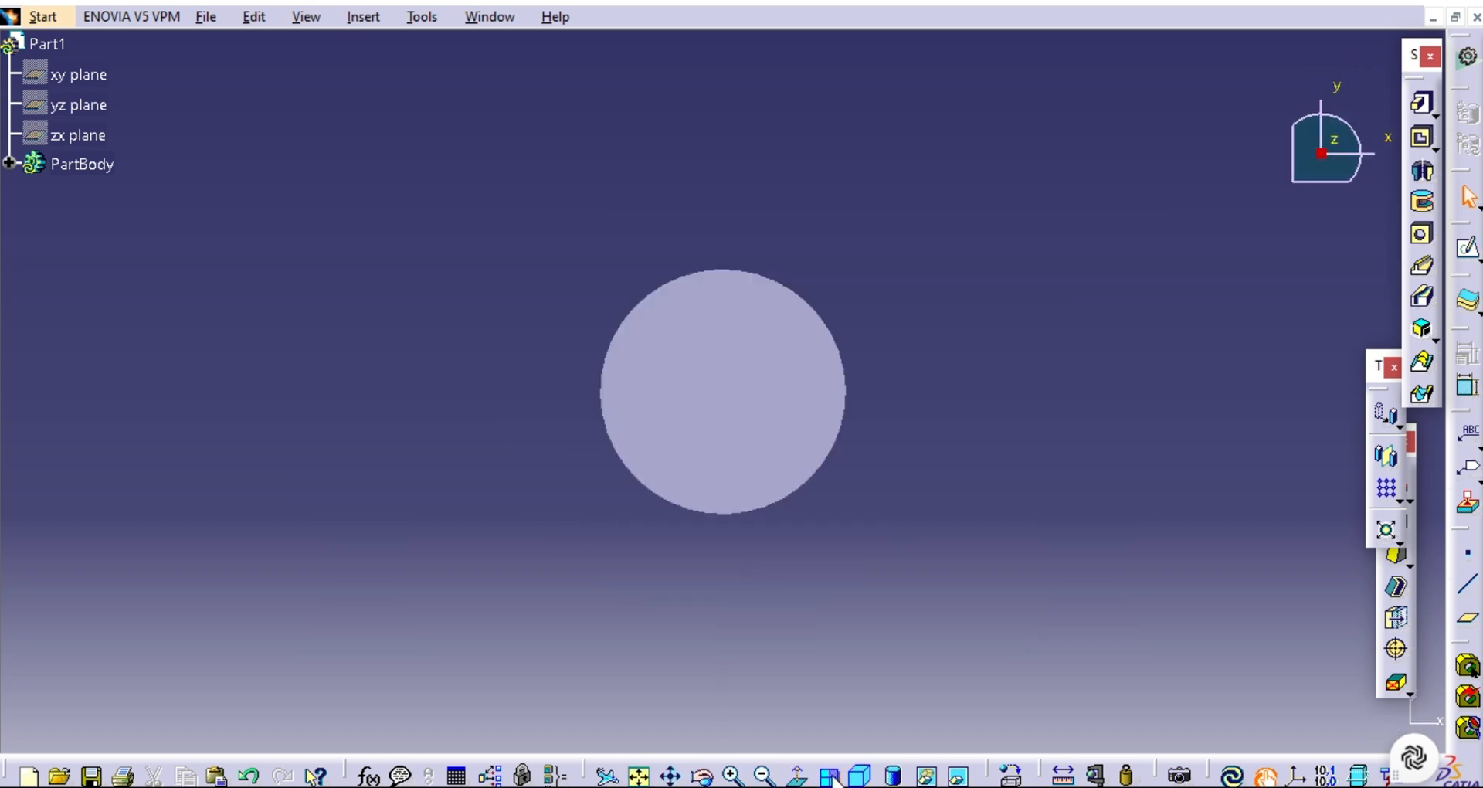
left_click(860, 777)
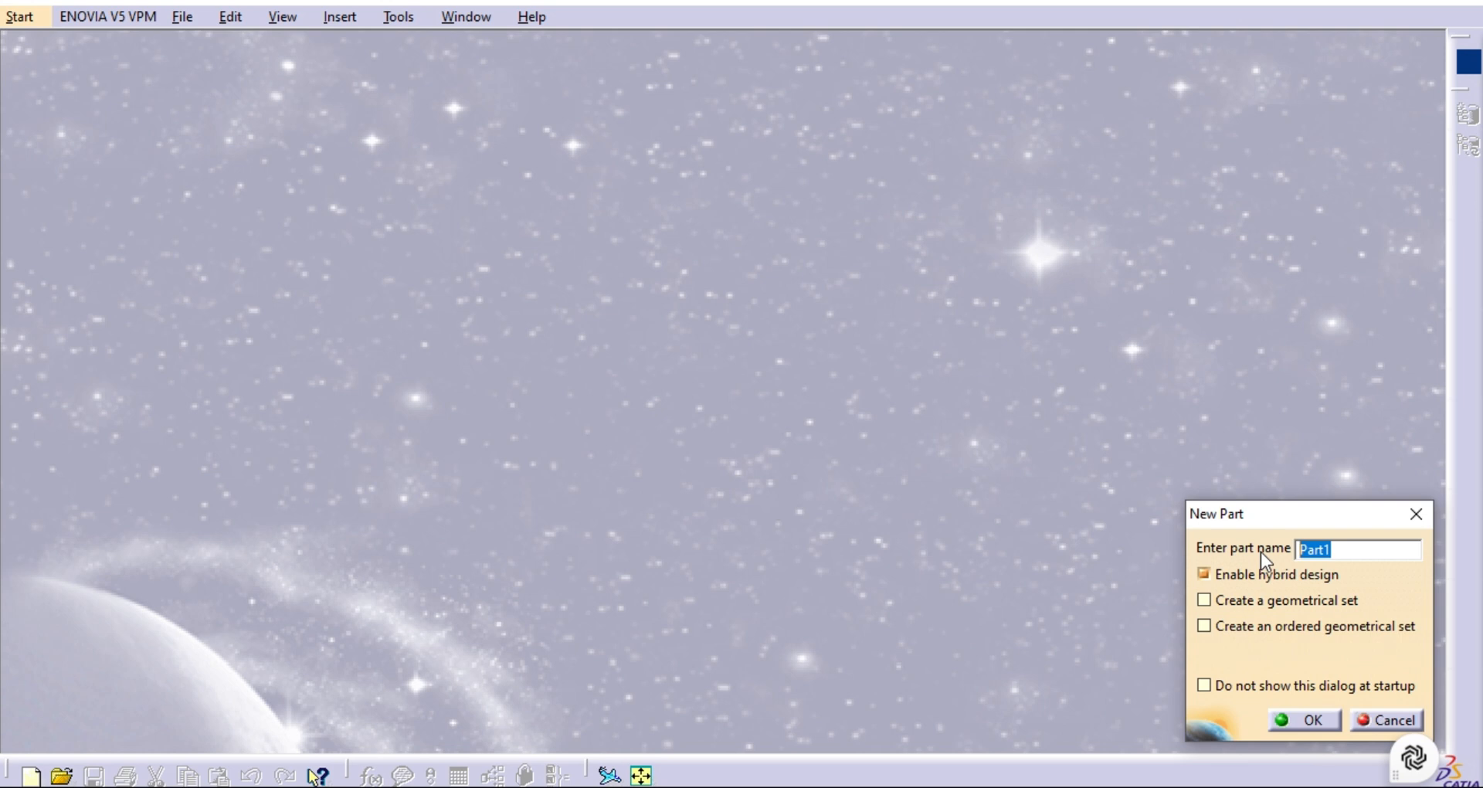
Create a new part named Q and open a sketch on its xy plane.
type("Q")
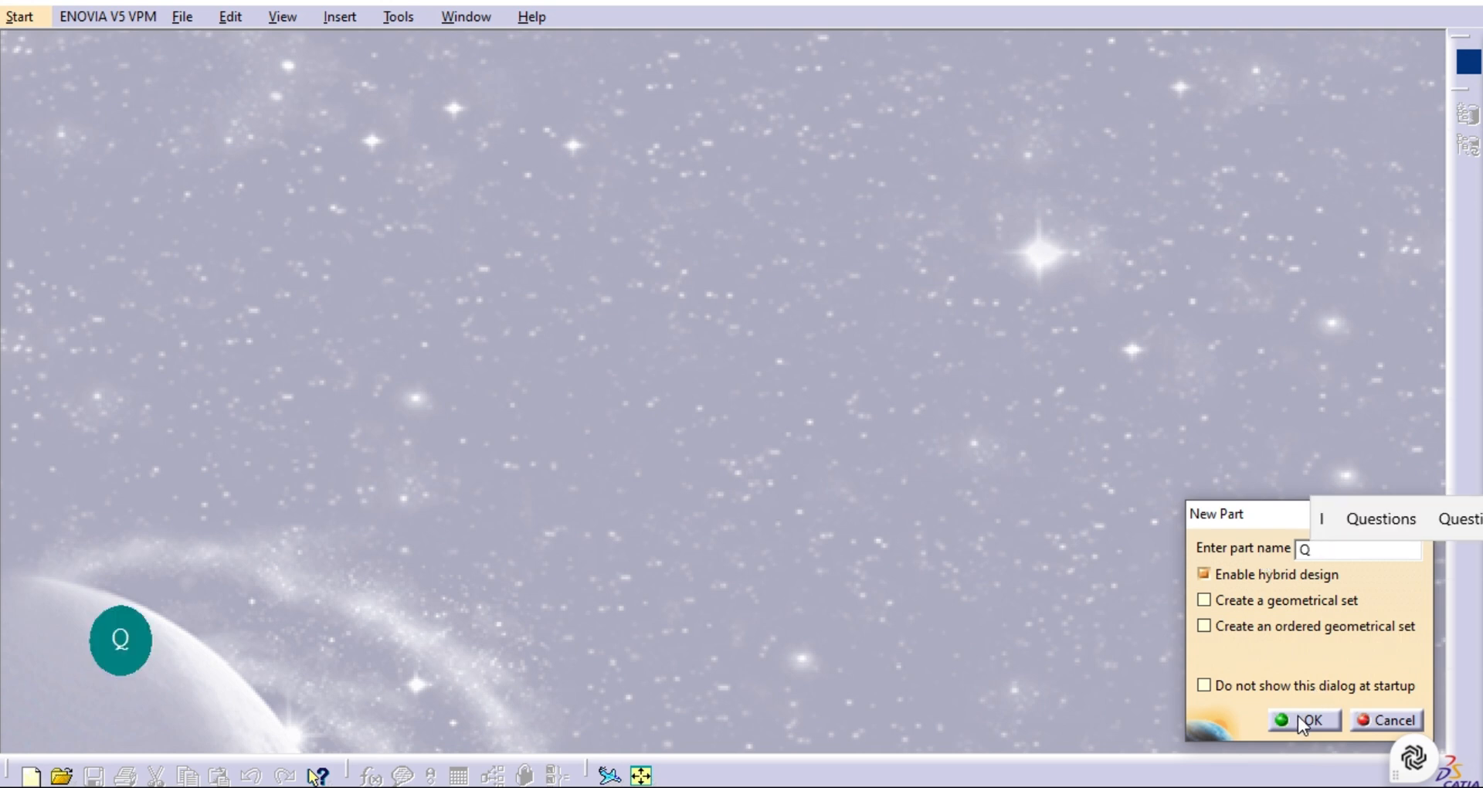
left_click(1298, 717)
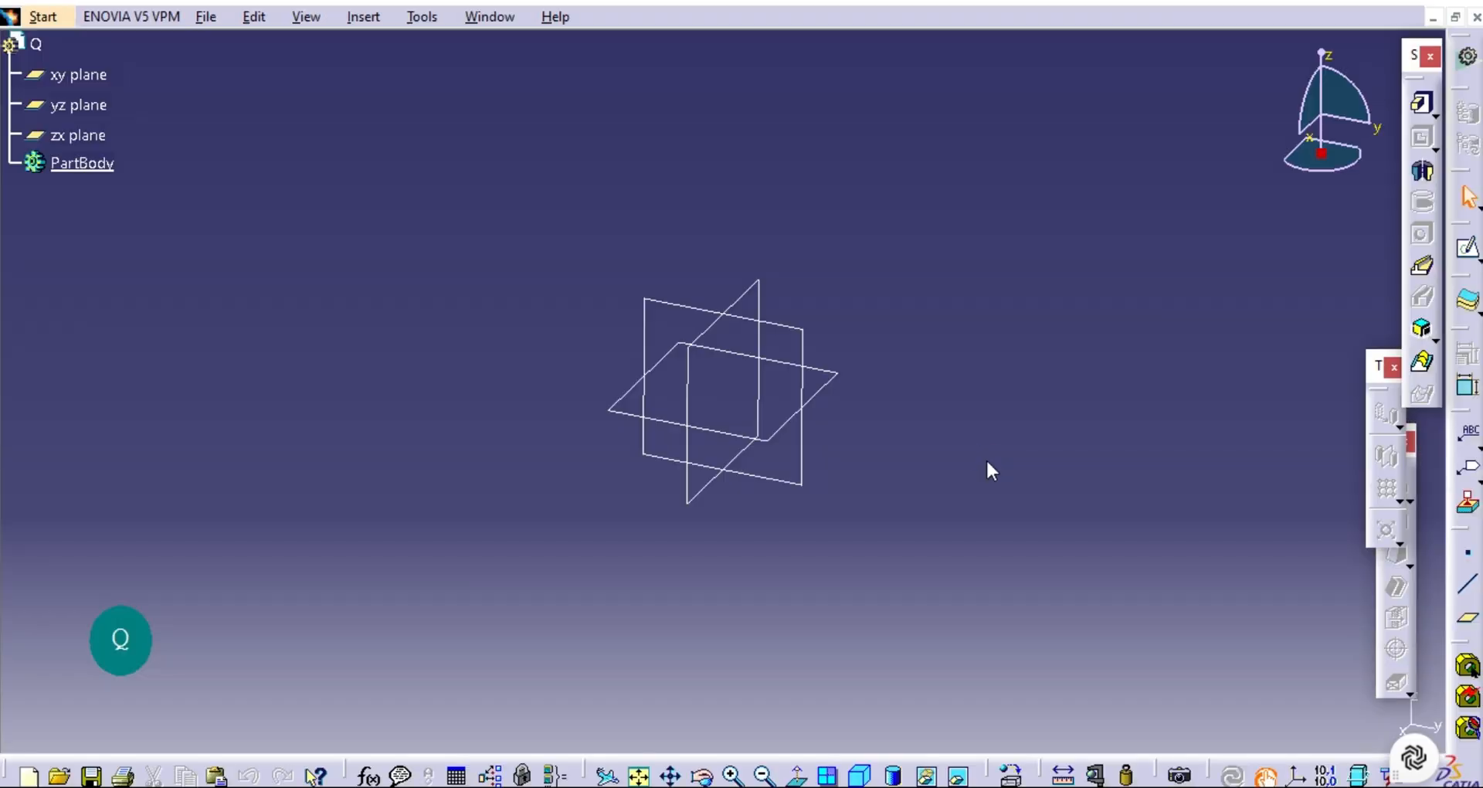
left_click(819, 369)
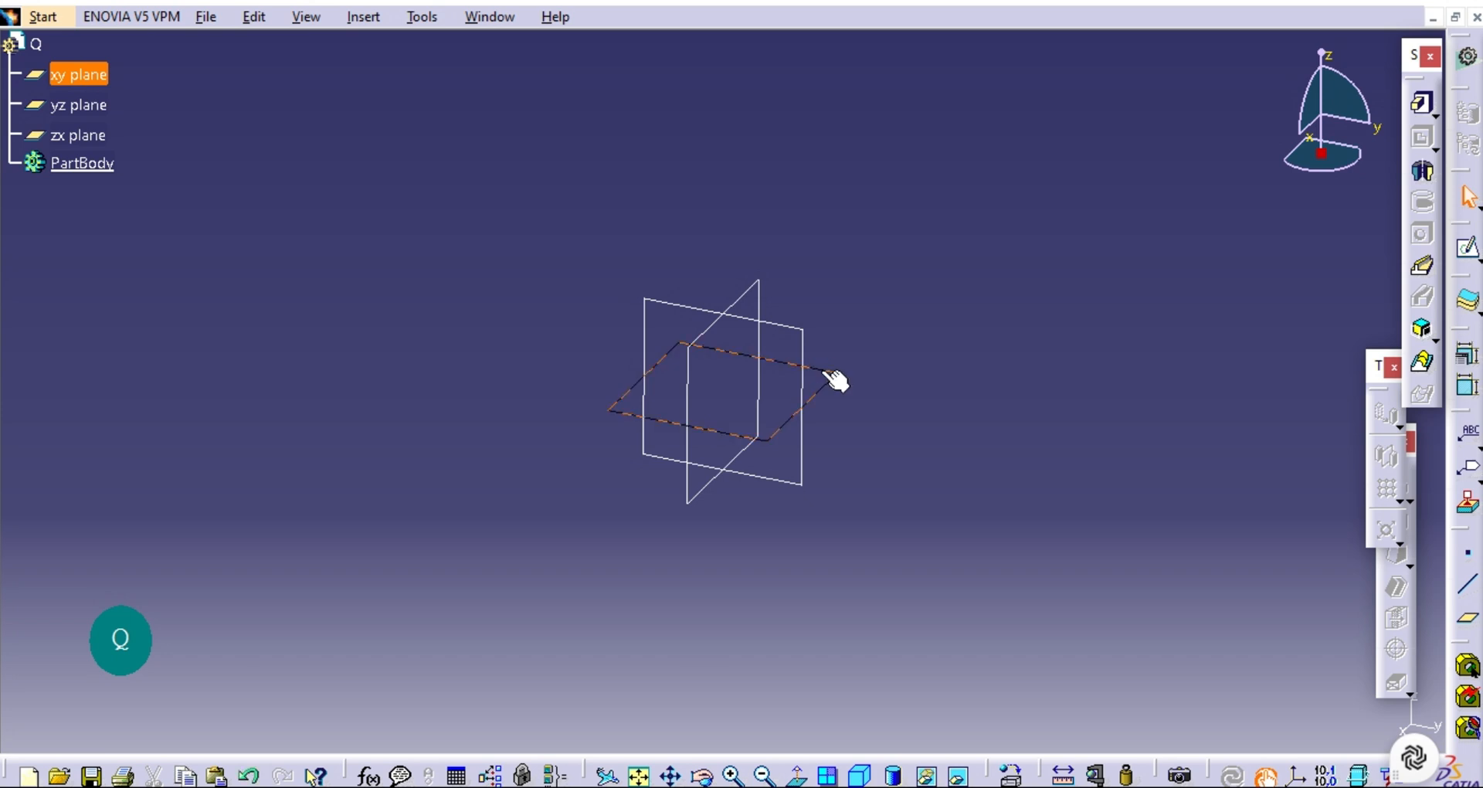
left_click(1462, 246)
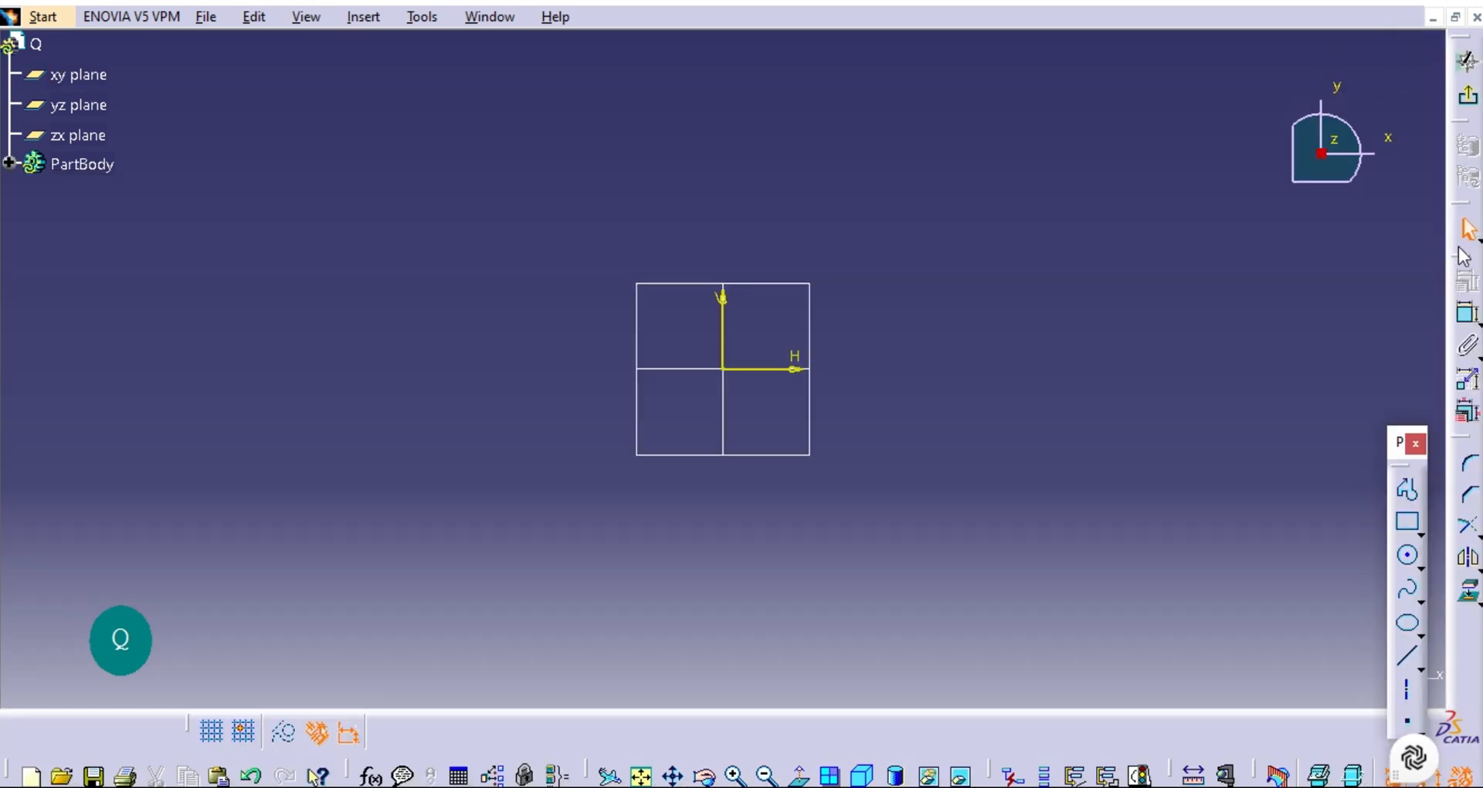
Sketch a circle about 162 mm in diameter at the origin and one about 68 mm across centred where it crosses the positive H axis.
left_click(1413, 562)
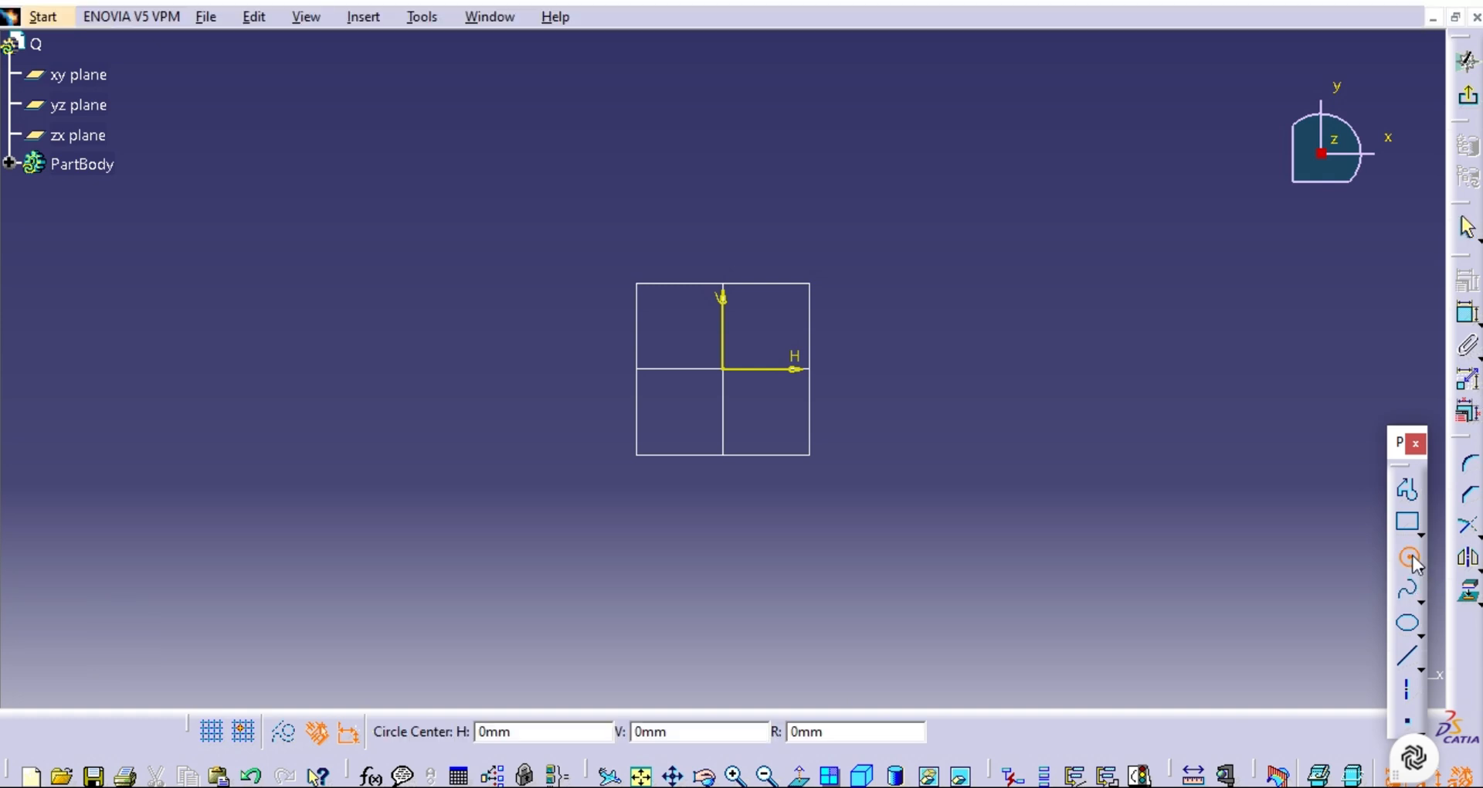
left_click(726, 370)
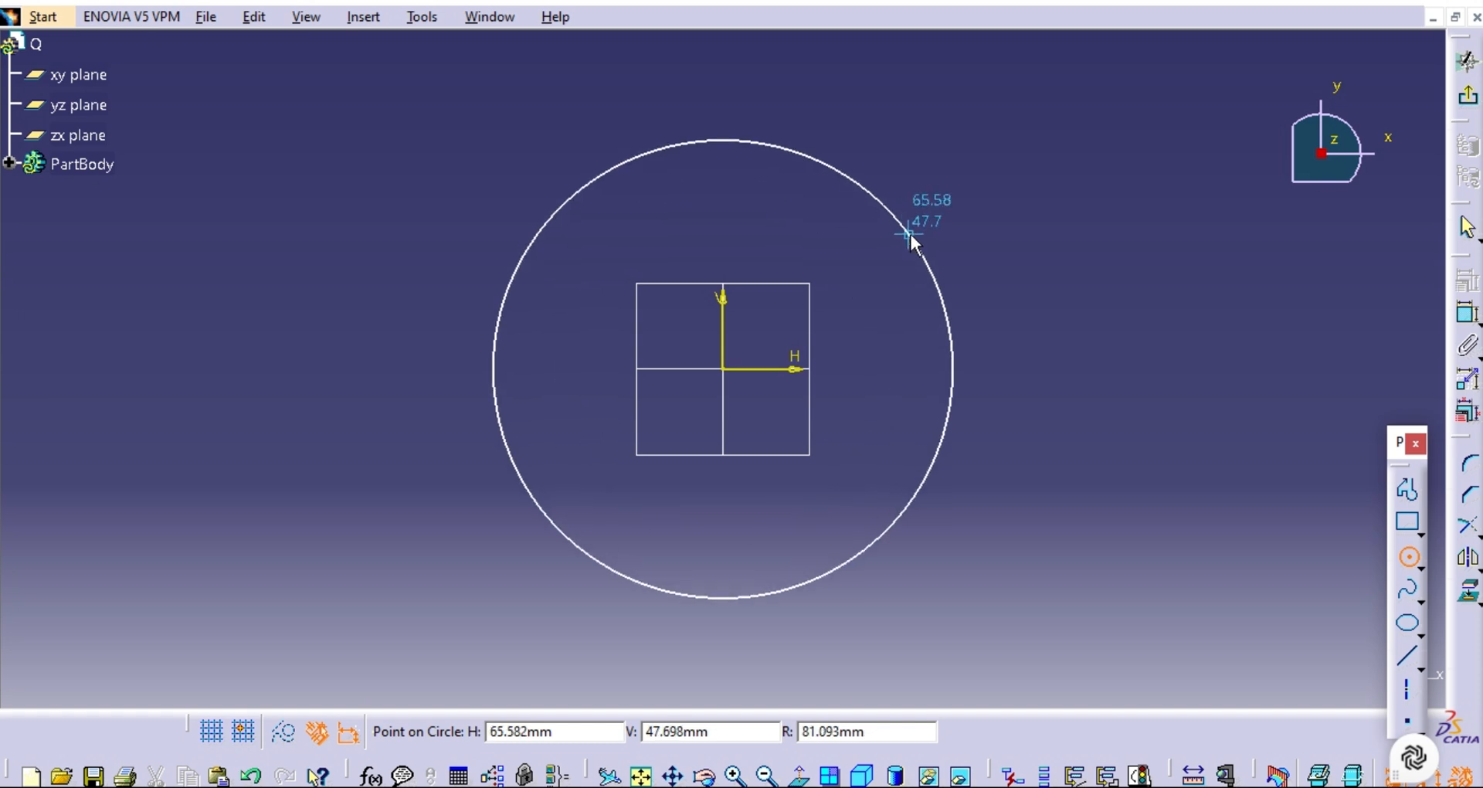
left_click(911, 235)
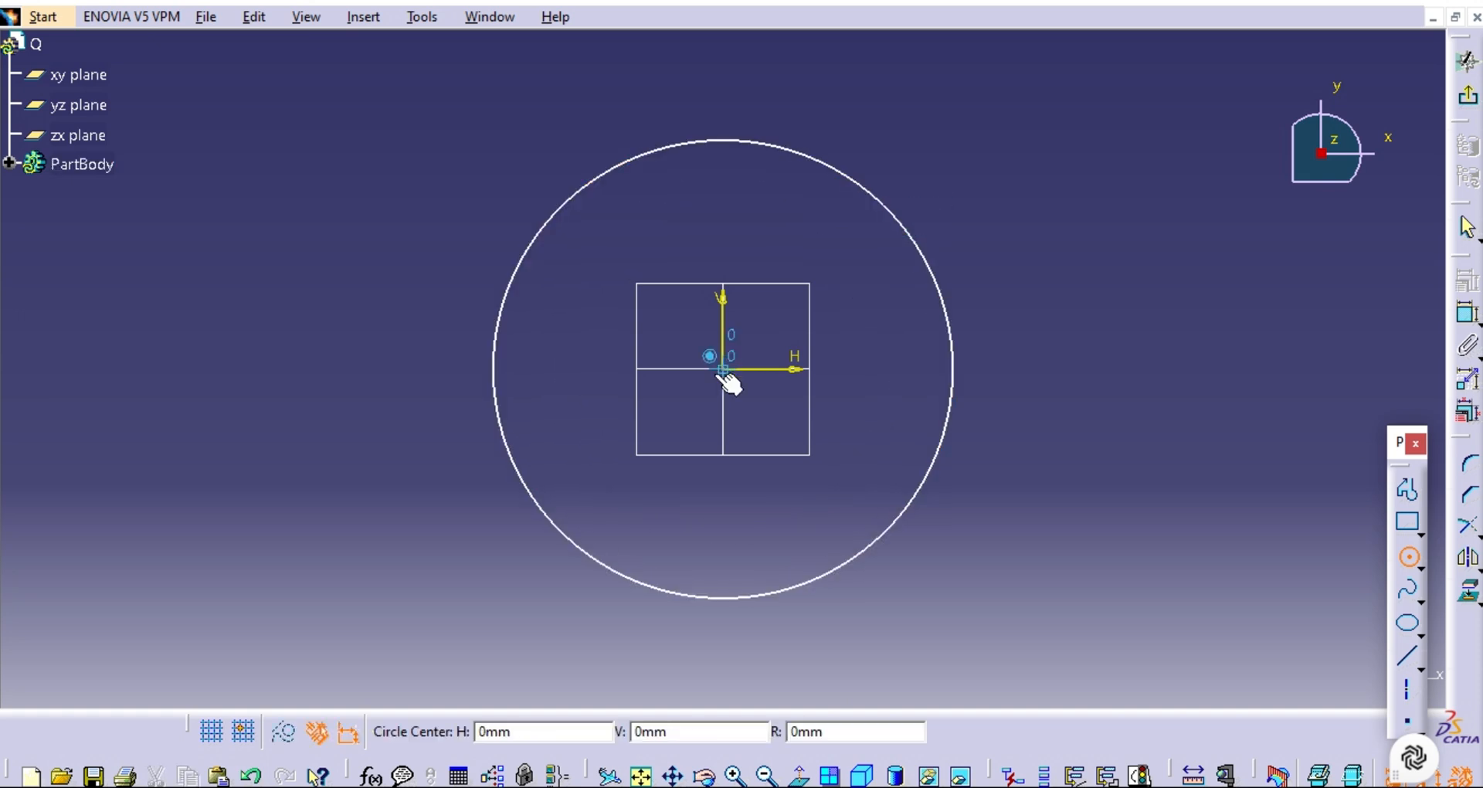
left_click(954, 370)
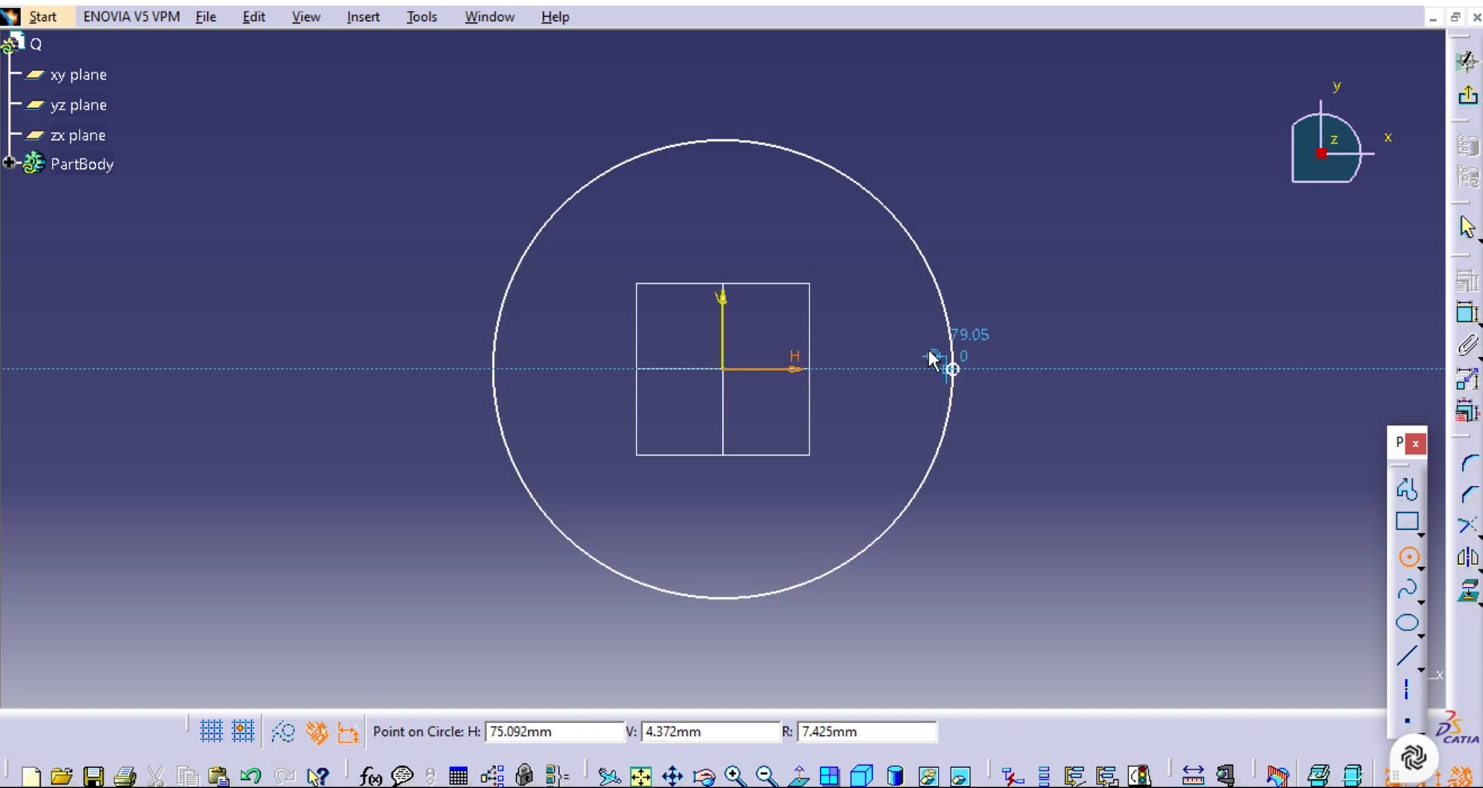
left_click(862, 343)
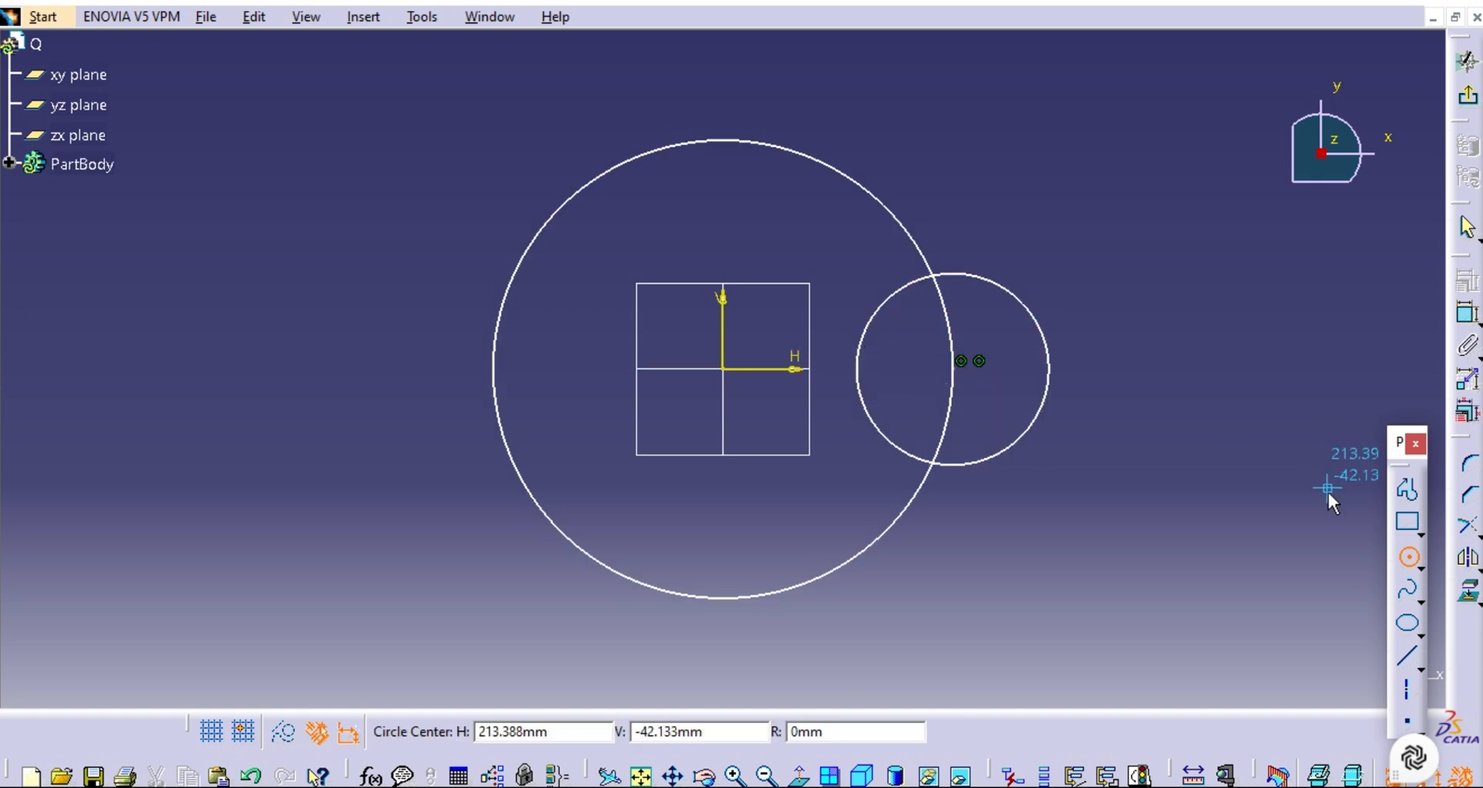
Dimension the large circle's diameter and set it to 167 mm.
left_click(1469, 317)
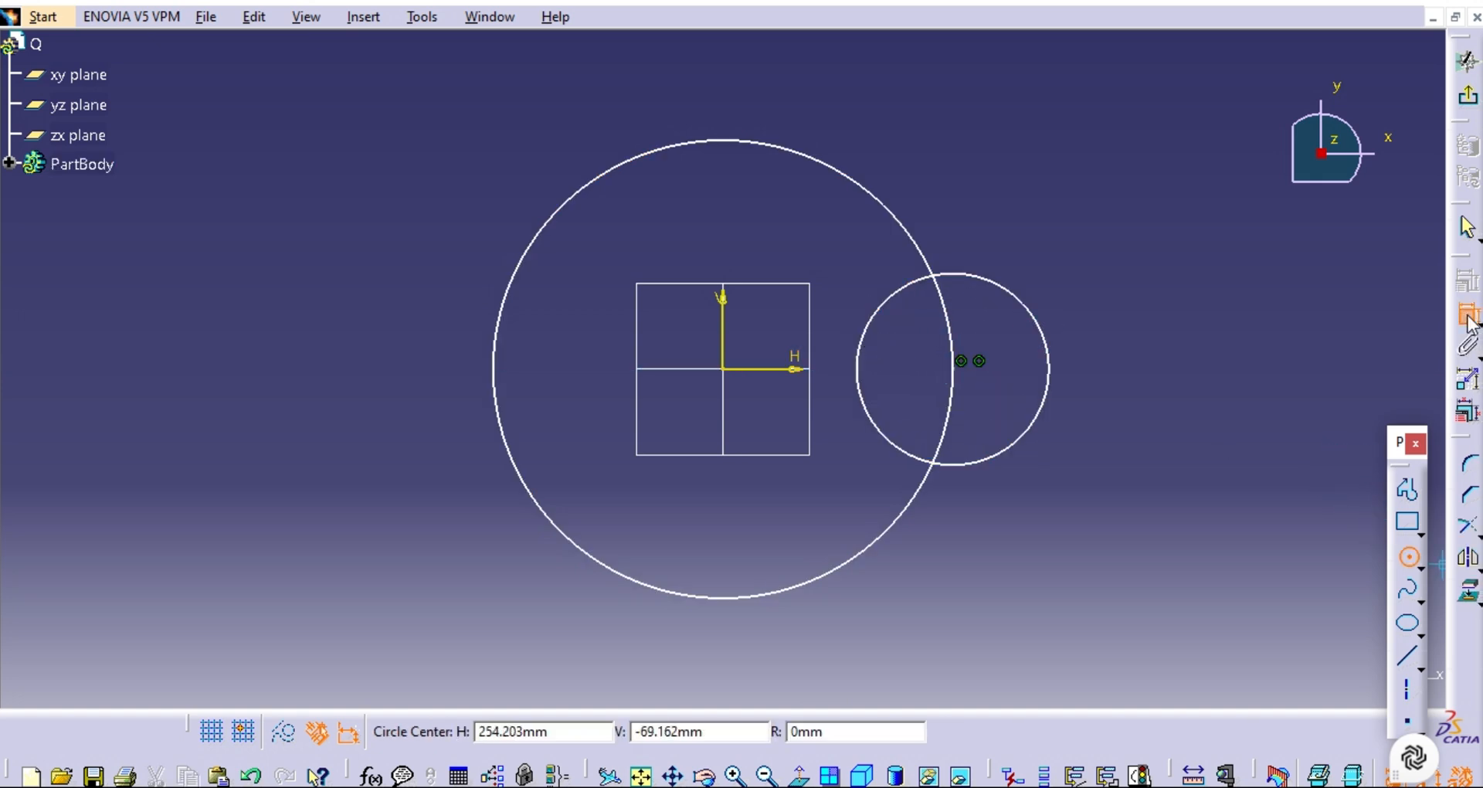
left_click(916, 232)
left_click(974, 172)
double_click(976, 178)
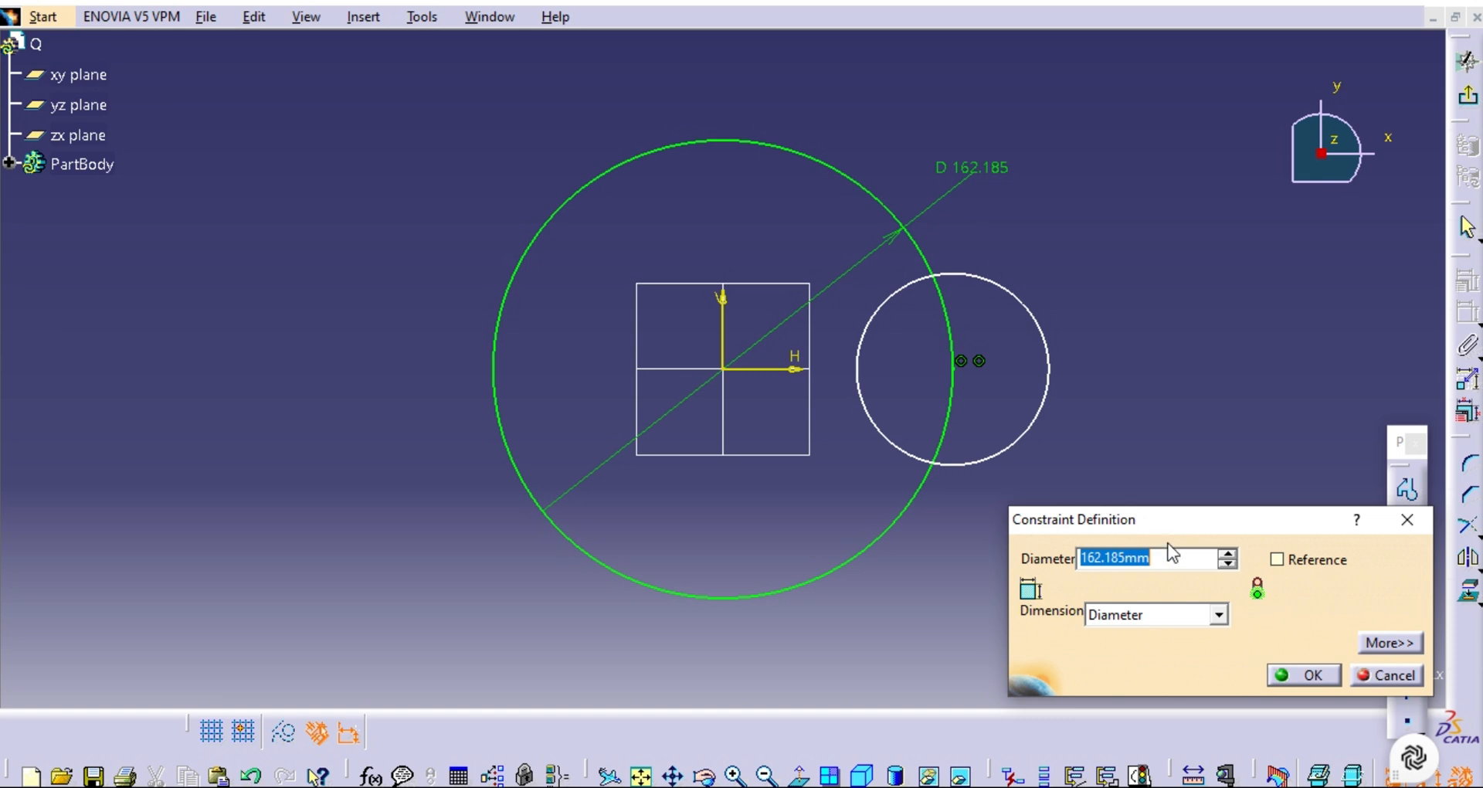
left_click_drag(1152, 557, 1097, 558)
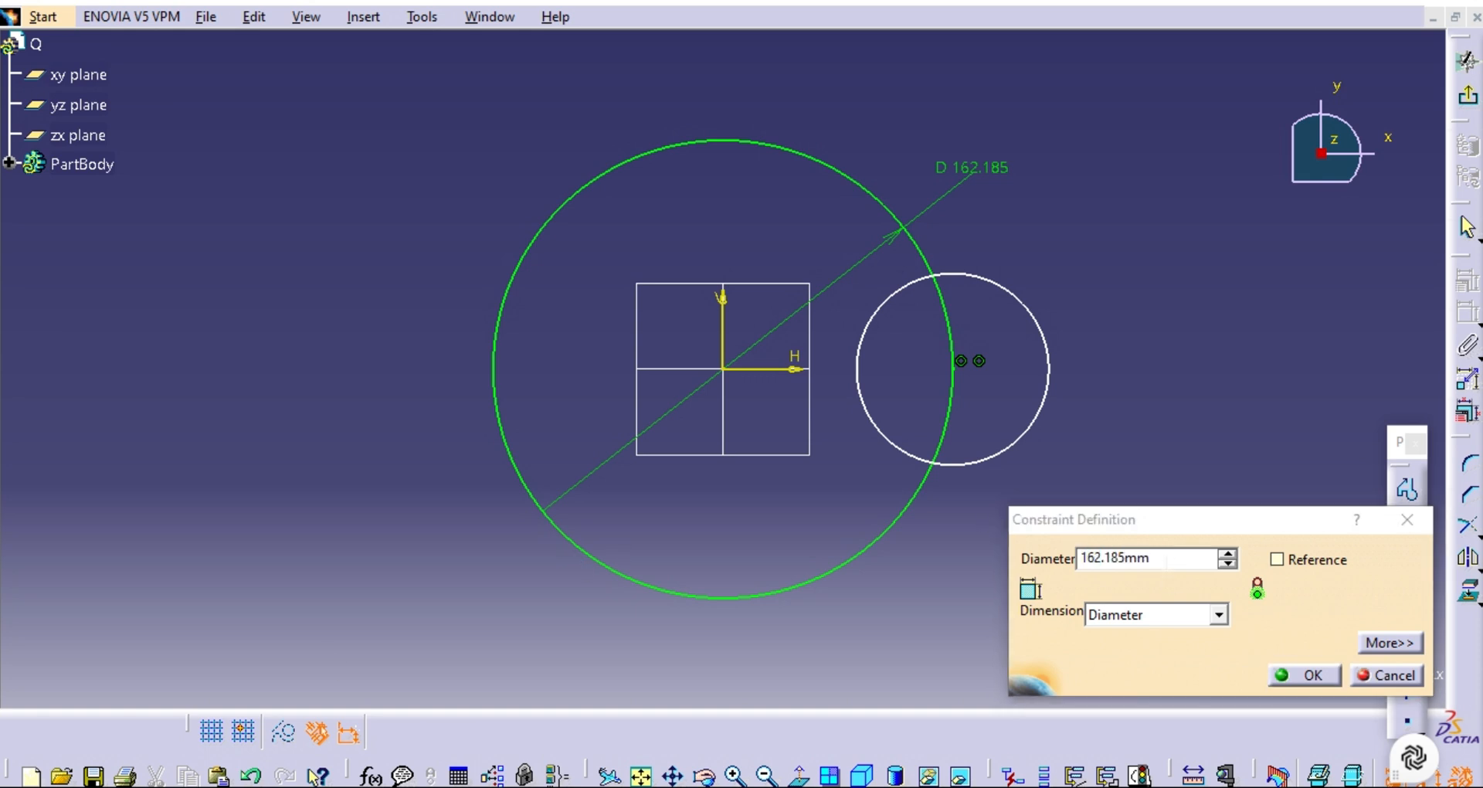
left_click_drag(1163, 558, 1102, 558)
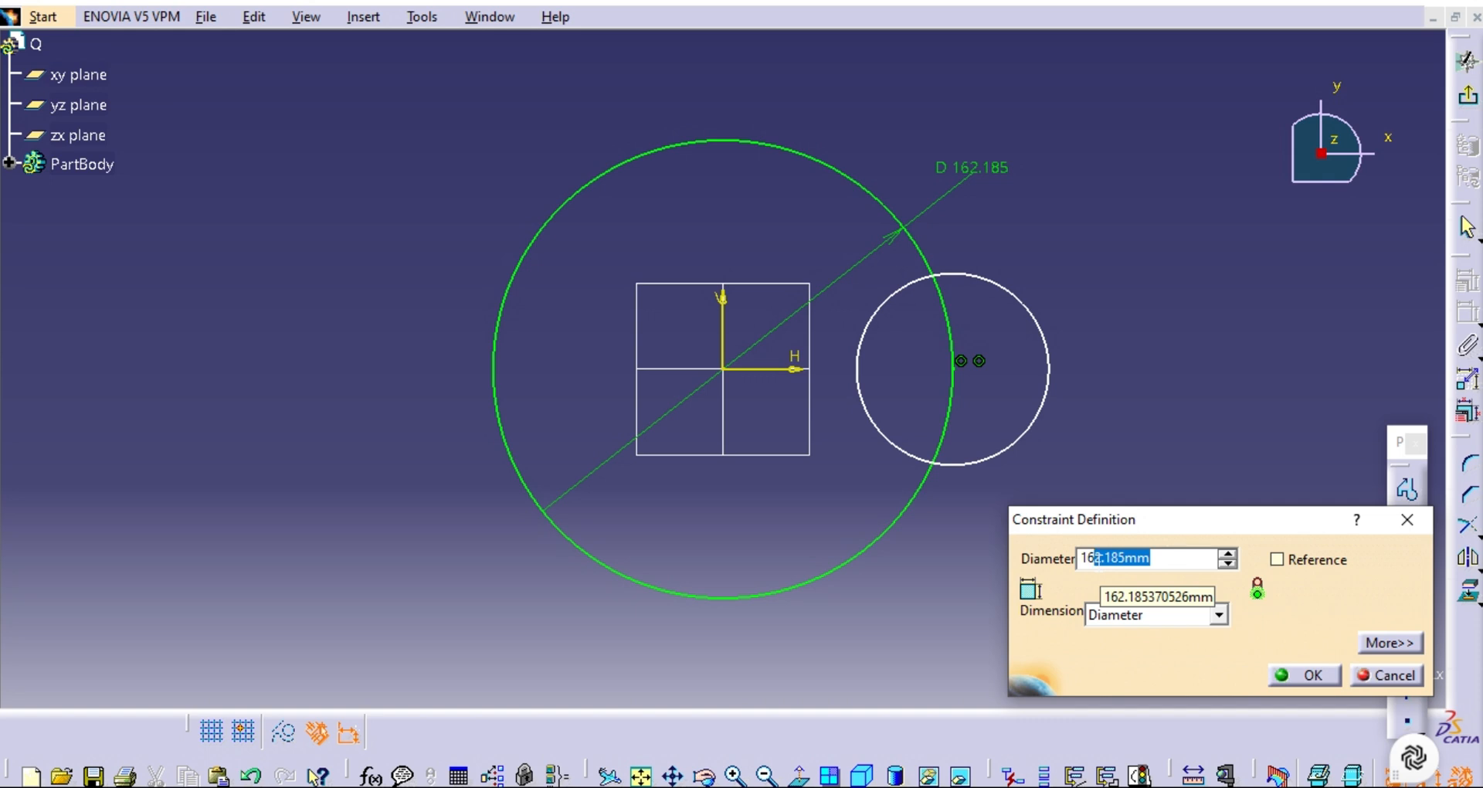
type("7")
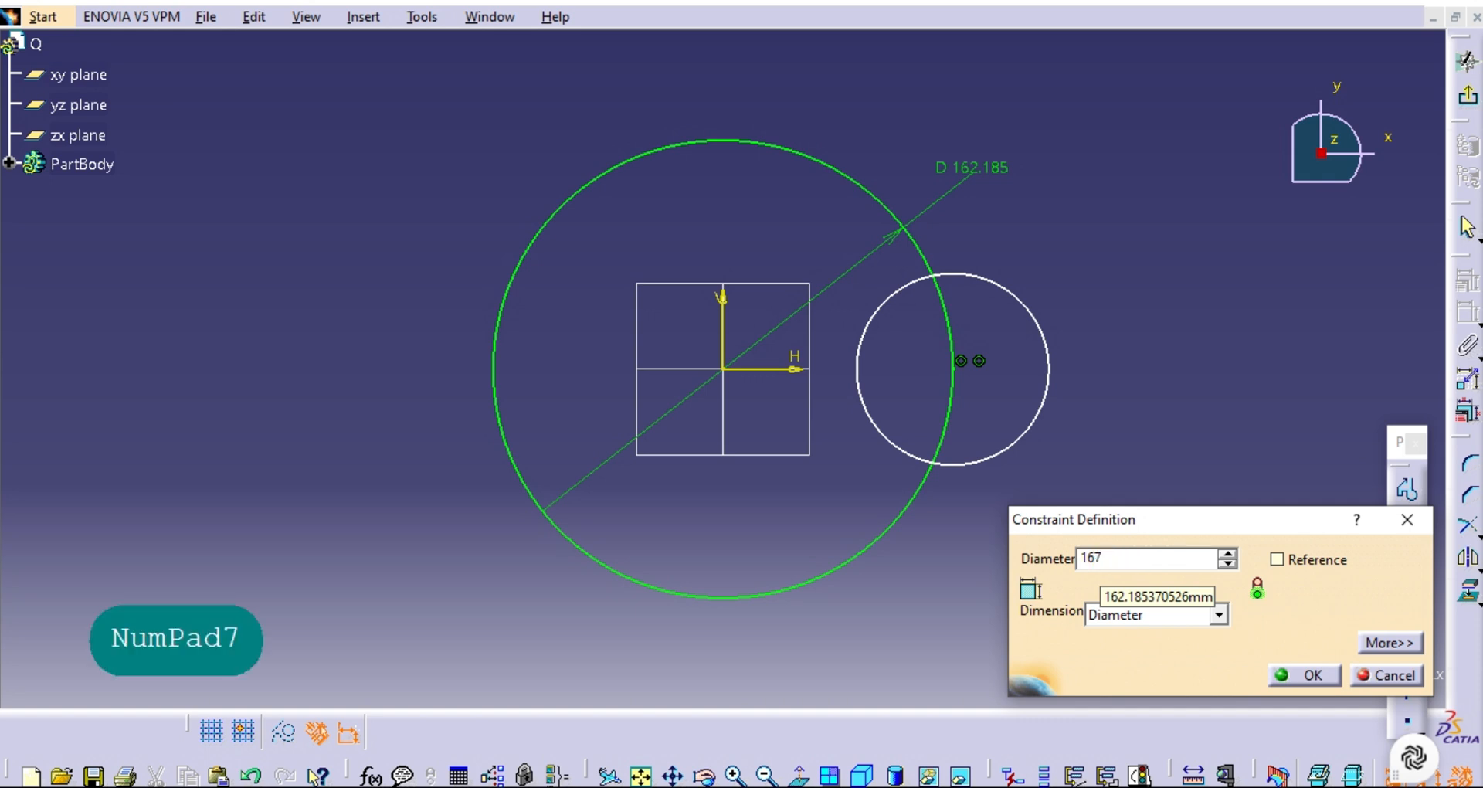
left_click(1314, 677)
Dimension the small circle's diameter and set it to 68 mm.
left_click(1053, 400)
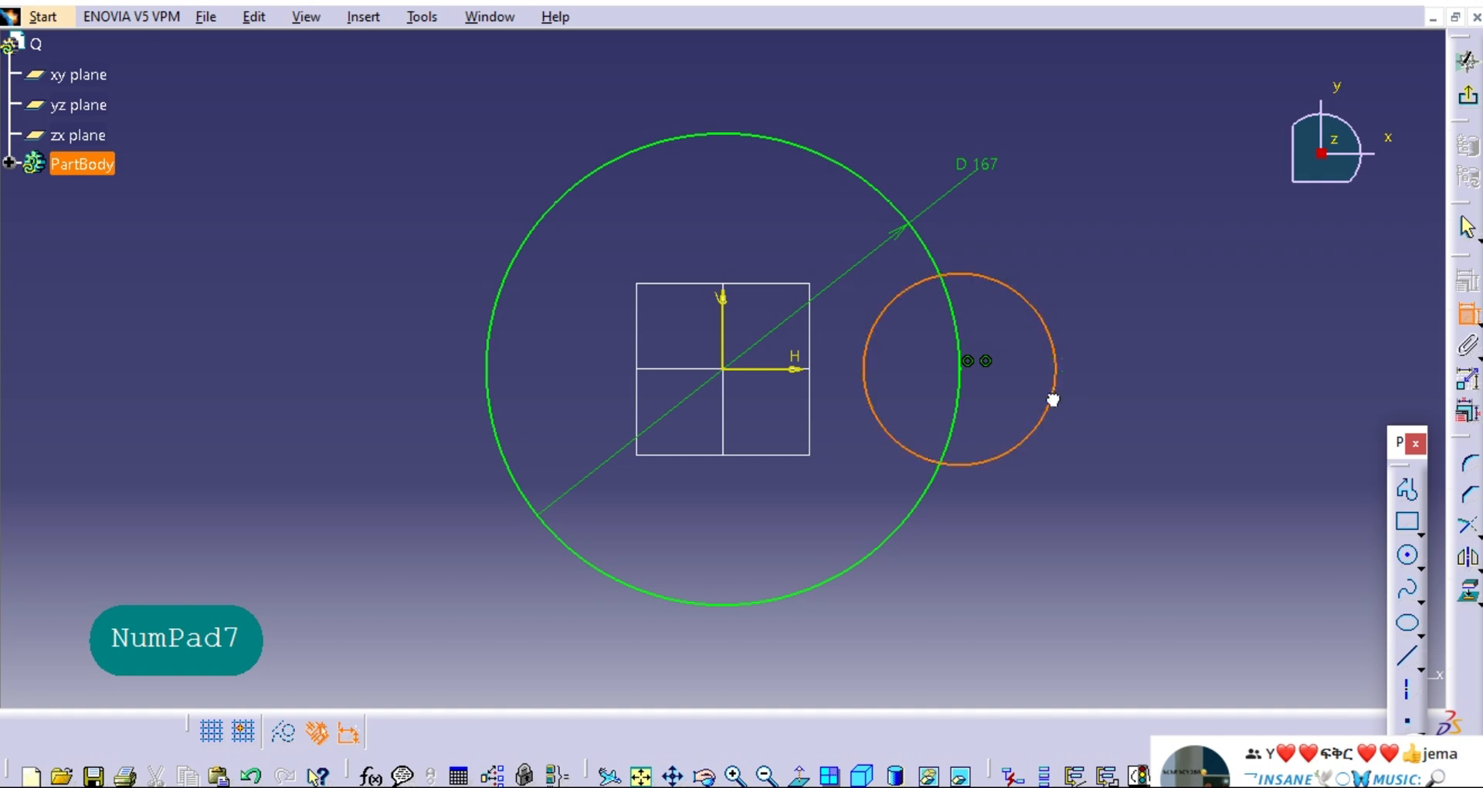
left_click(1187, 303)
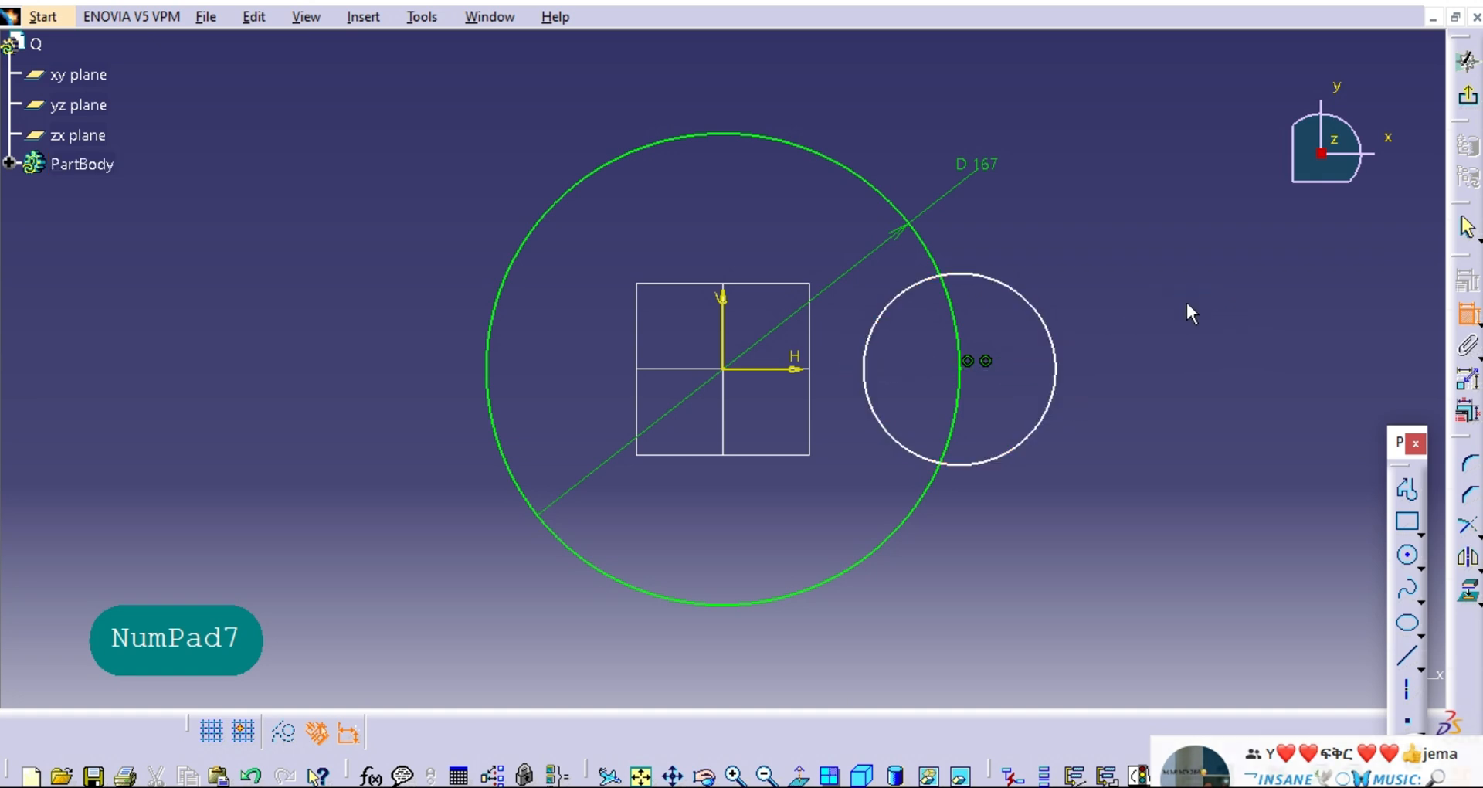
left_click(1056, 356)
left_click(1118, 281)
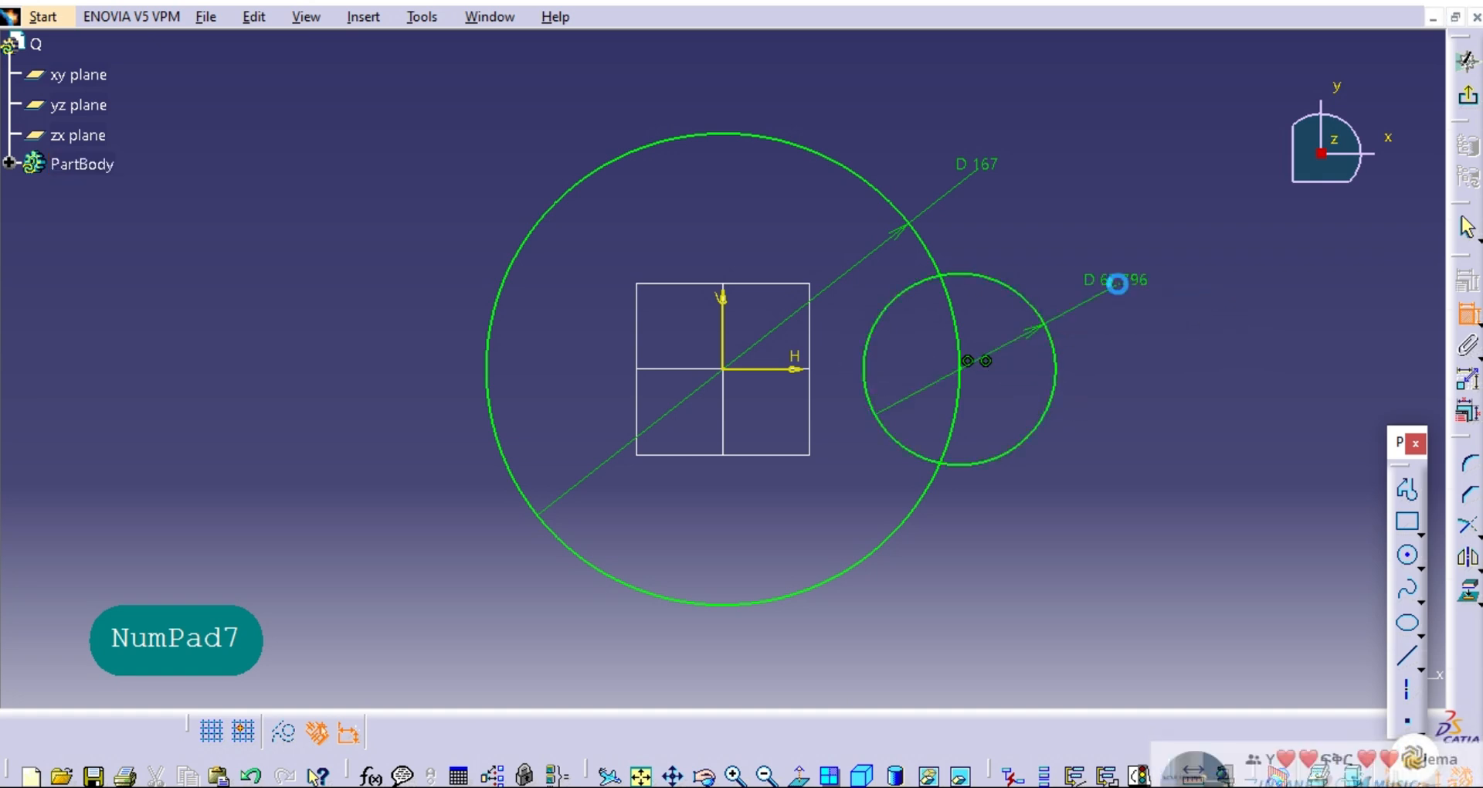
double_click(1117, 284)
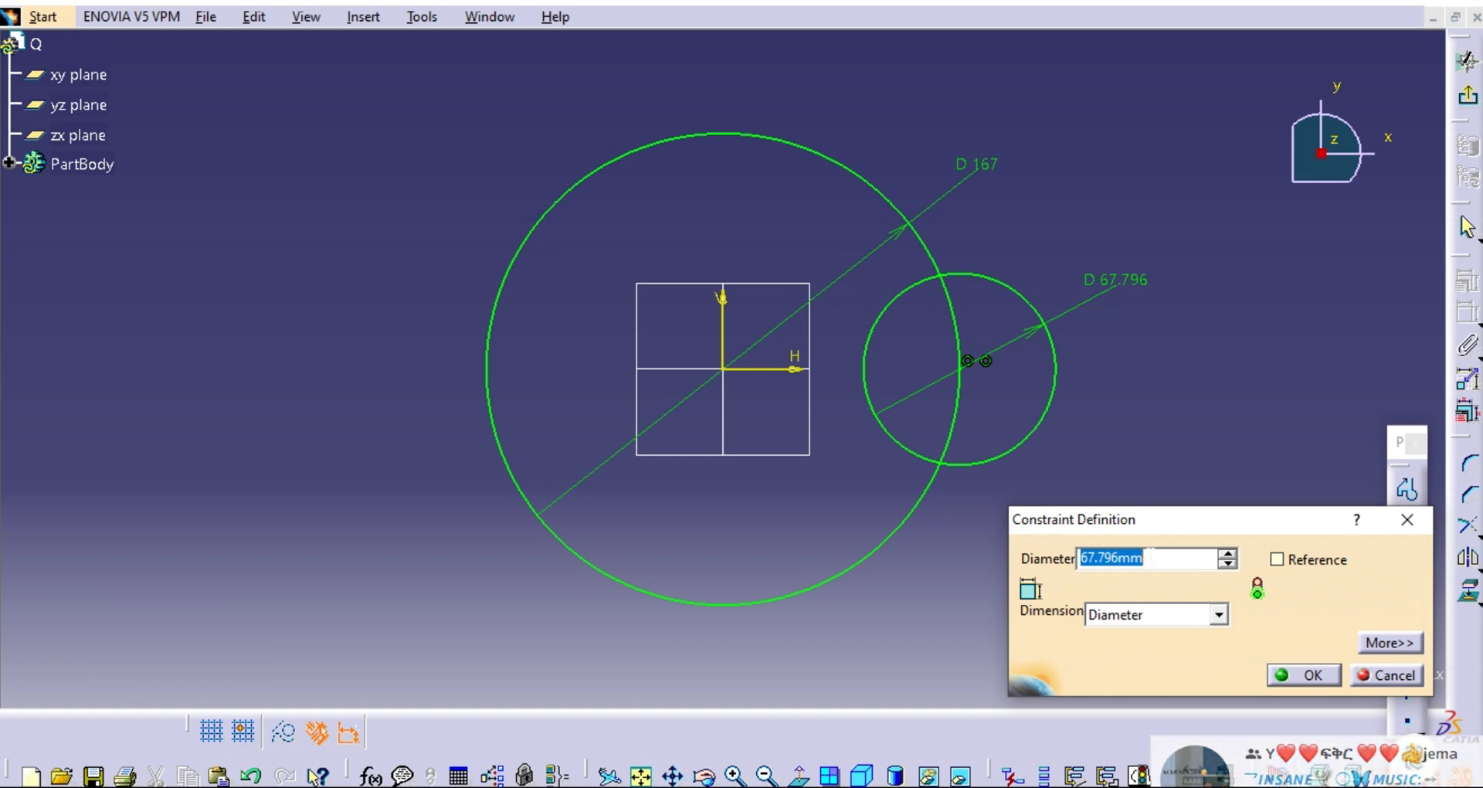
left_click(1159, 558)
left_click_drag(1145, 558, 1089, 556)
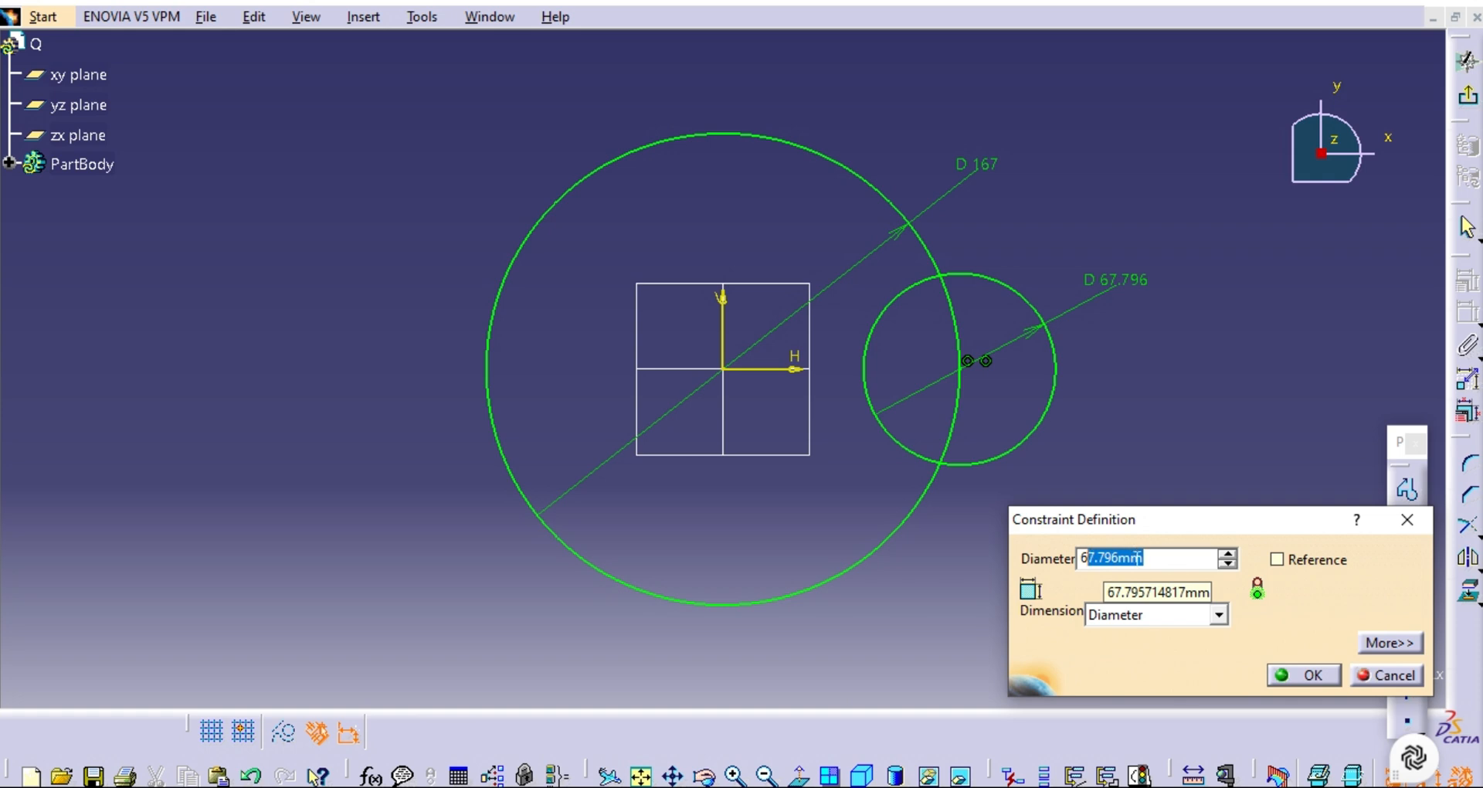
left_click_drag(1144, 558, 1101, 558)
key("Delete")
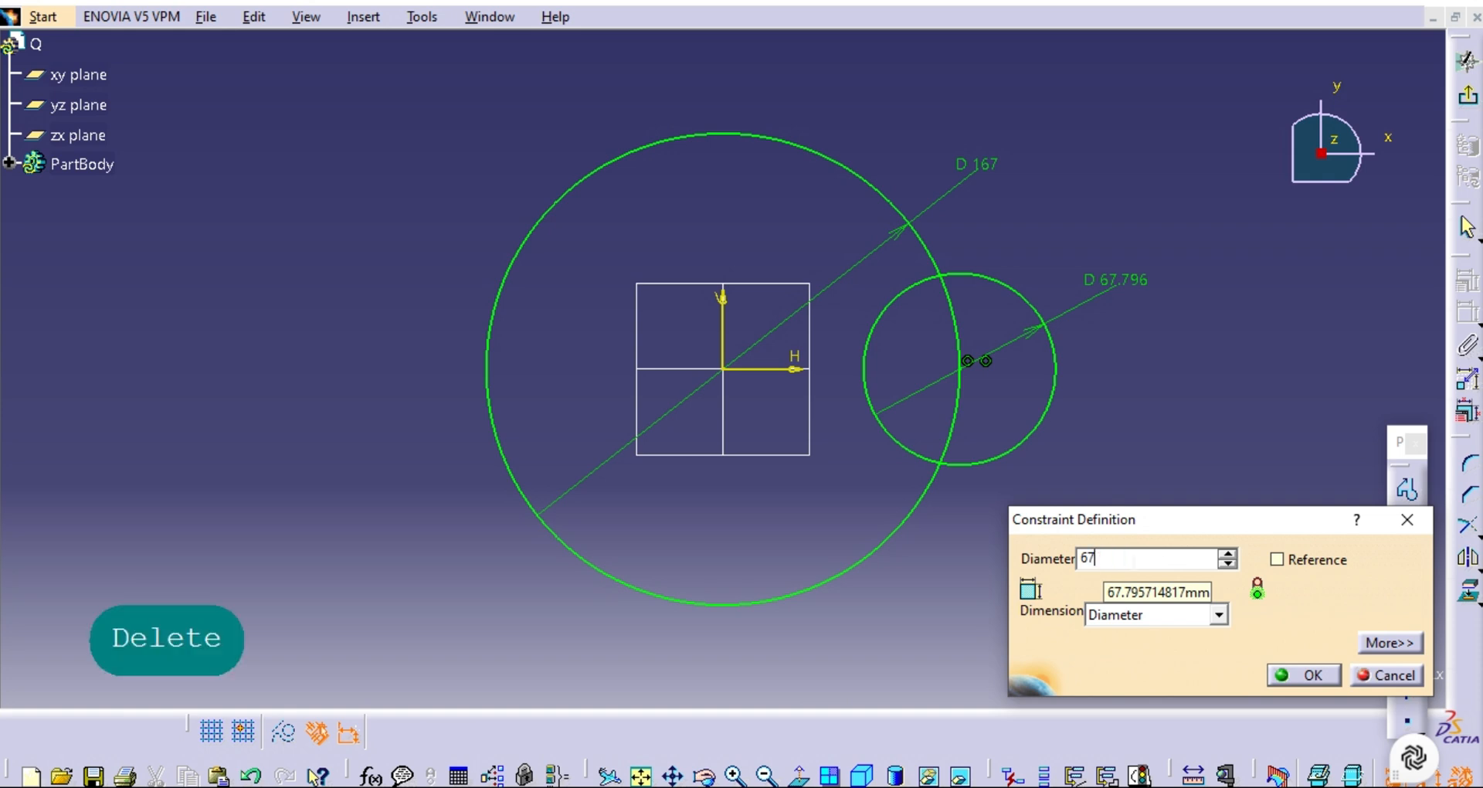
left_click(1227, 553)
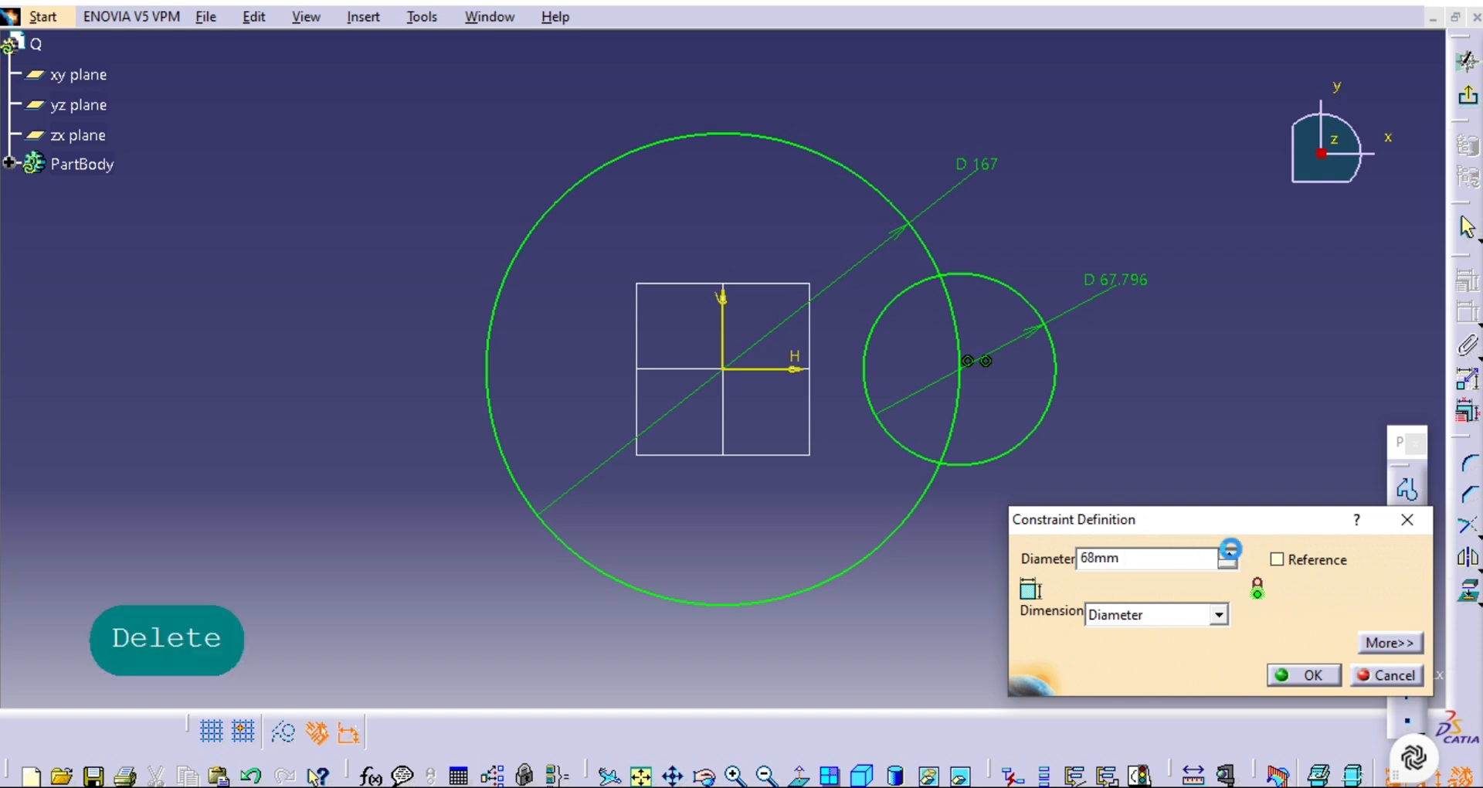
left_click(1287, 669)
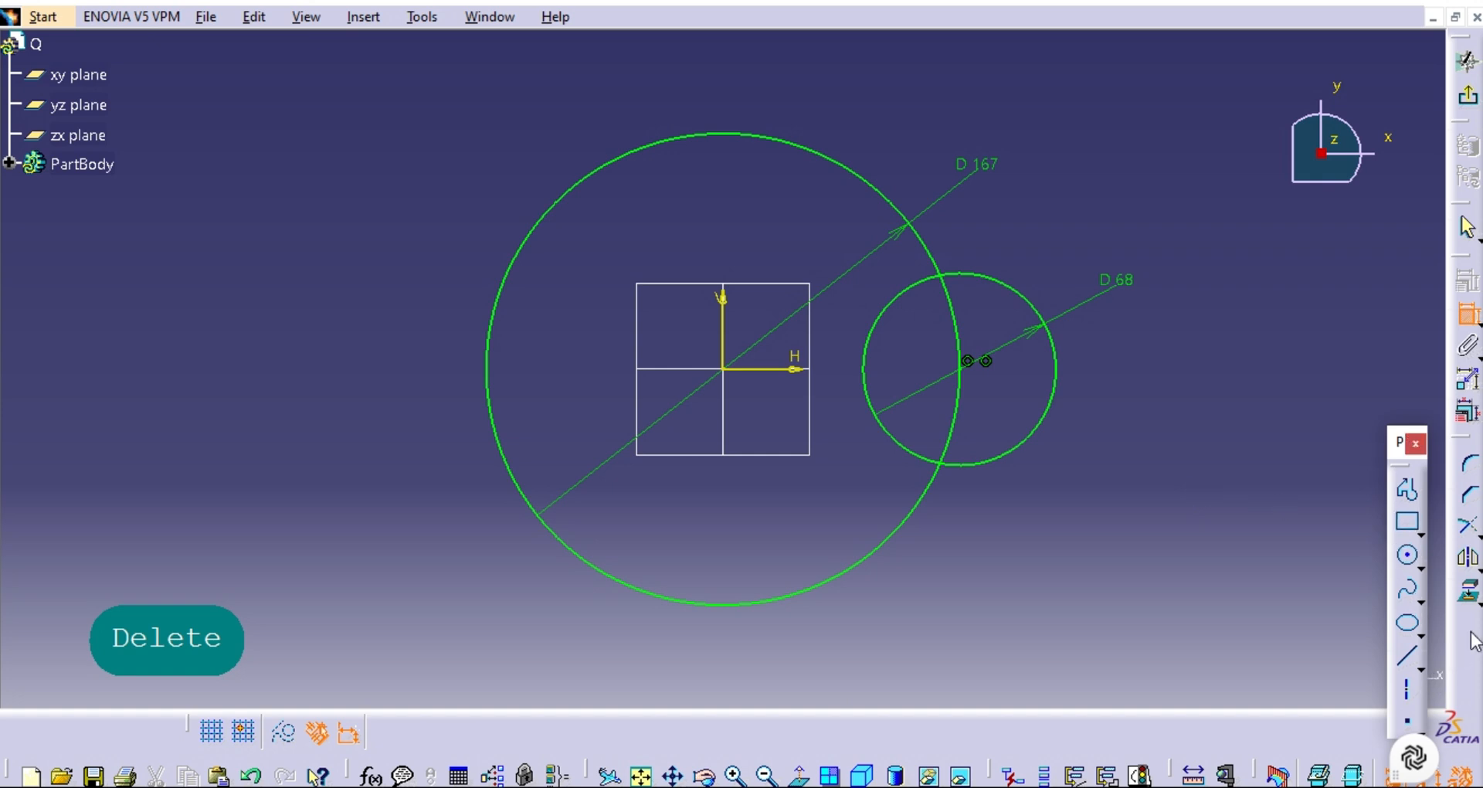
Quick Trim the overlapping arcs of the large and small circles so that only their joined outer outline remains.
left_click(1477, 533)
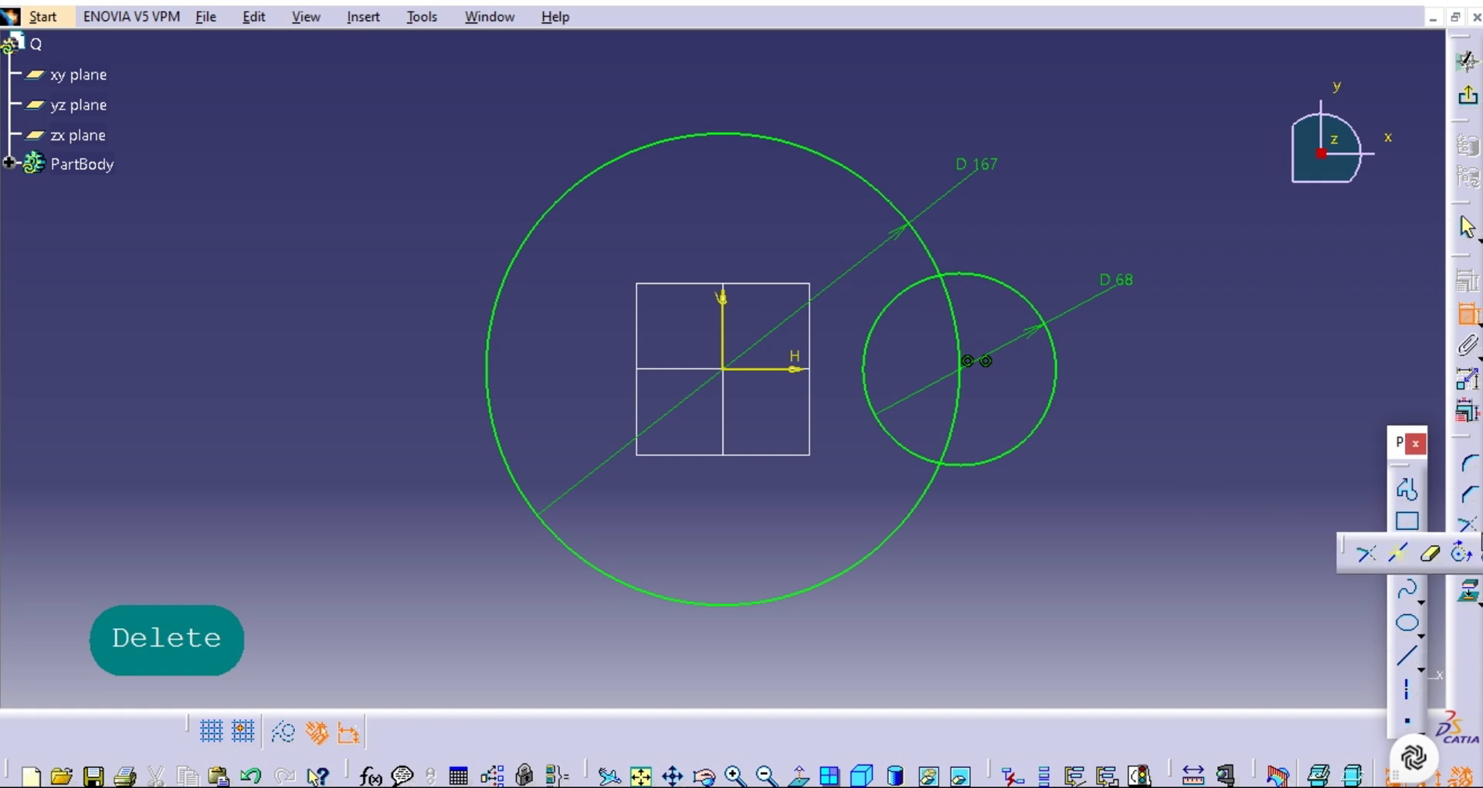
left_click(1431, 555)
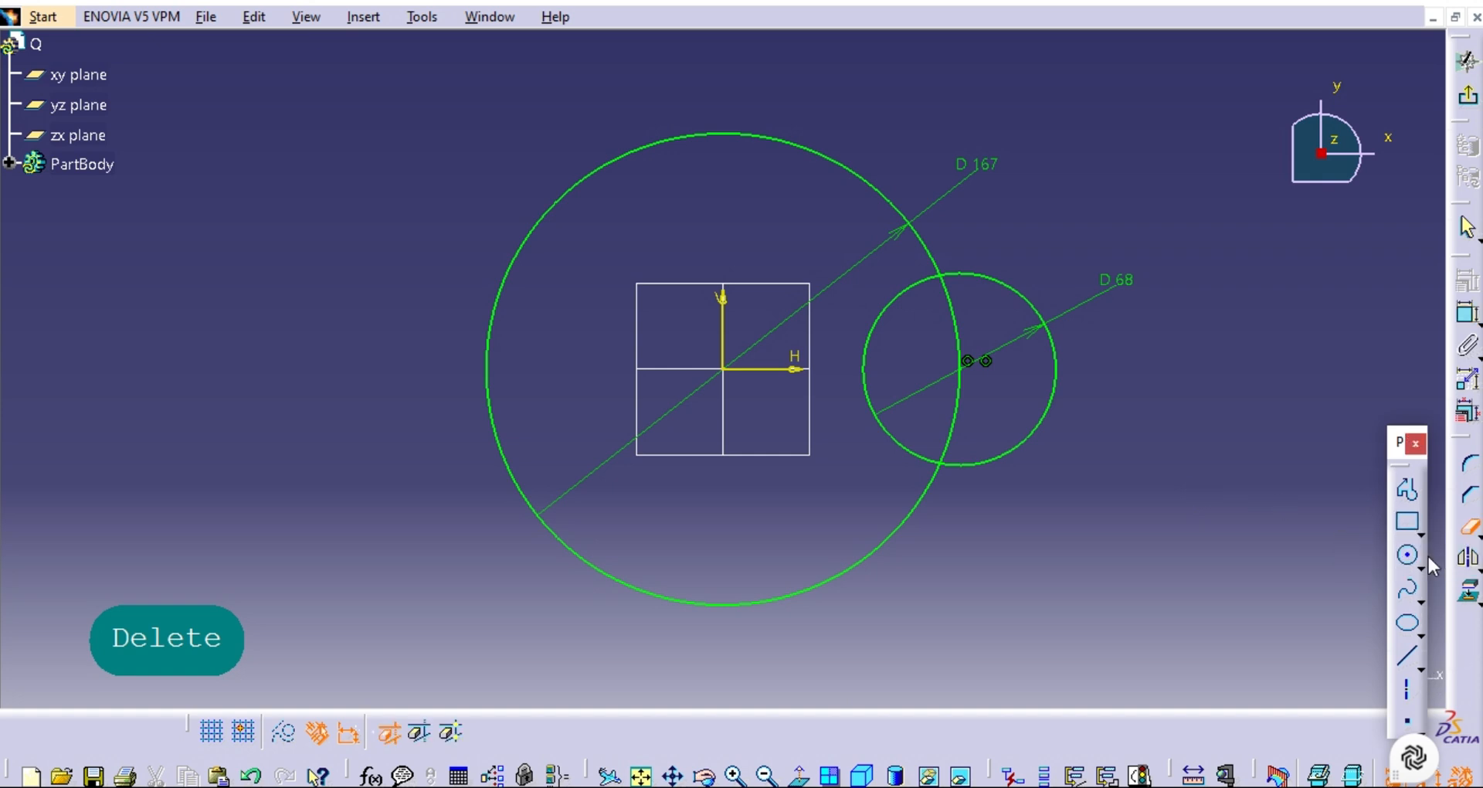
left_click(959, 402)
left_click(866, 362)
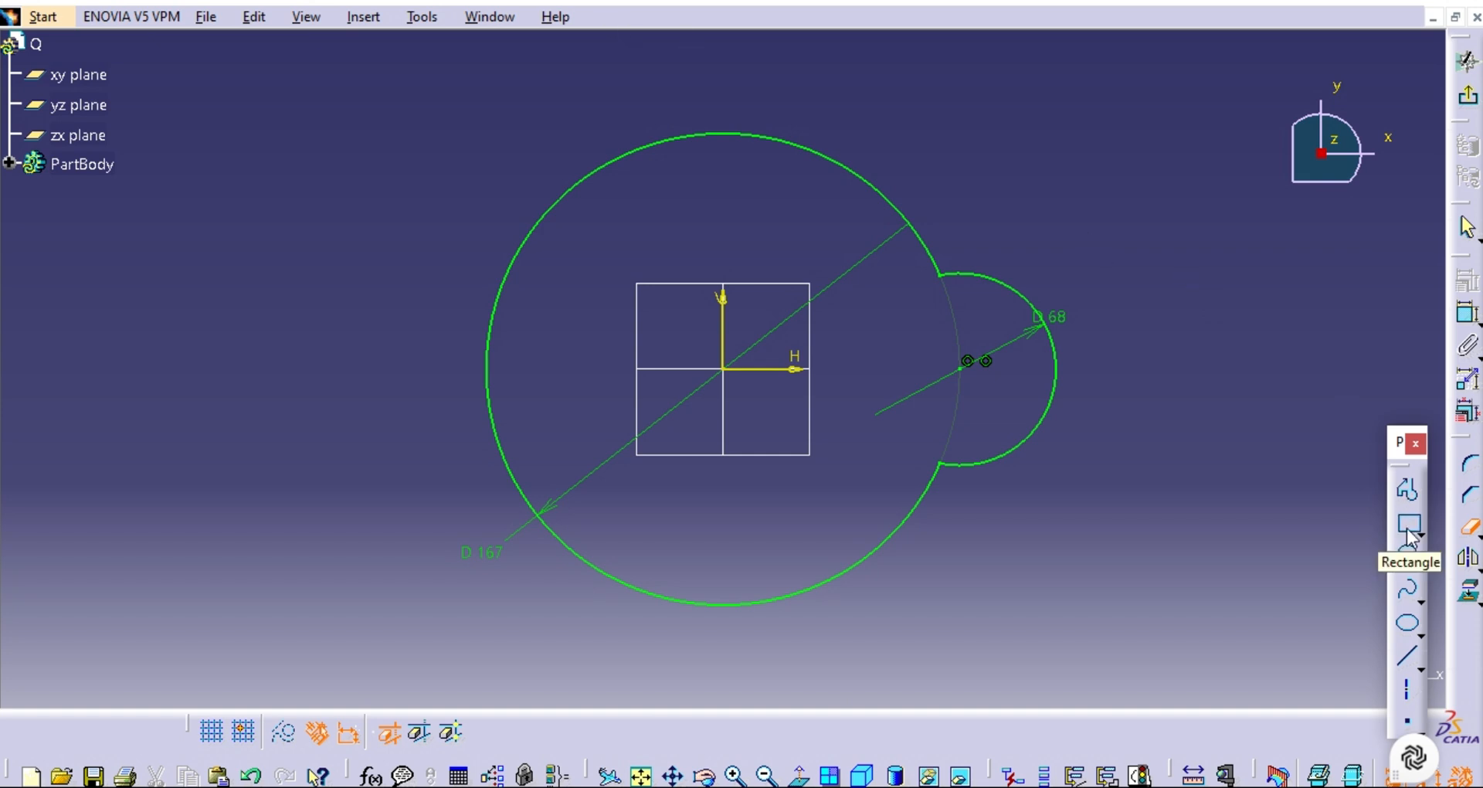
left_click(1408, 558)
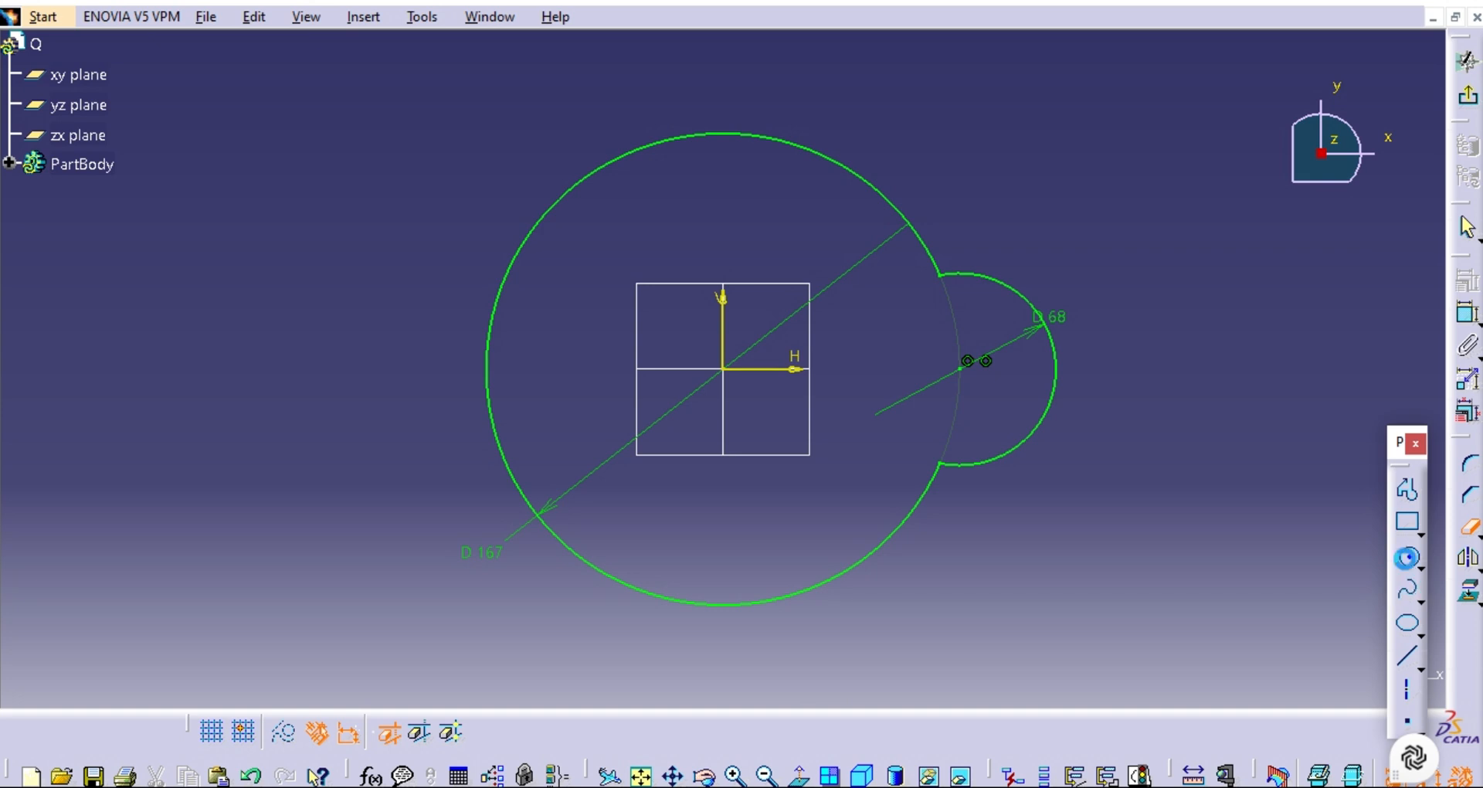
left_click(1408, 558)
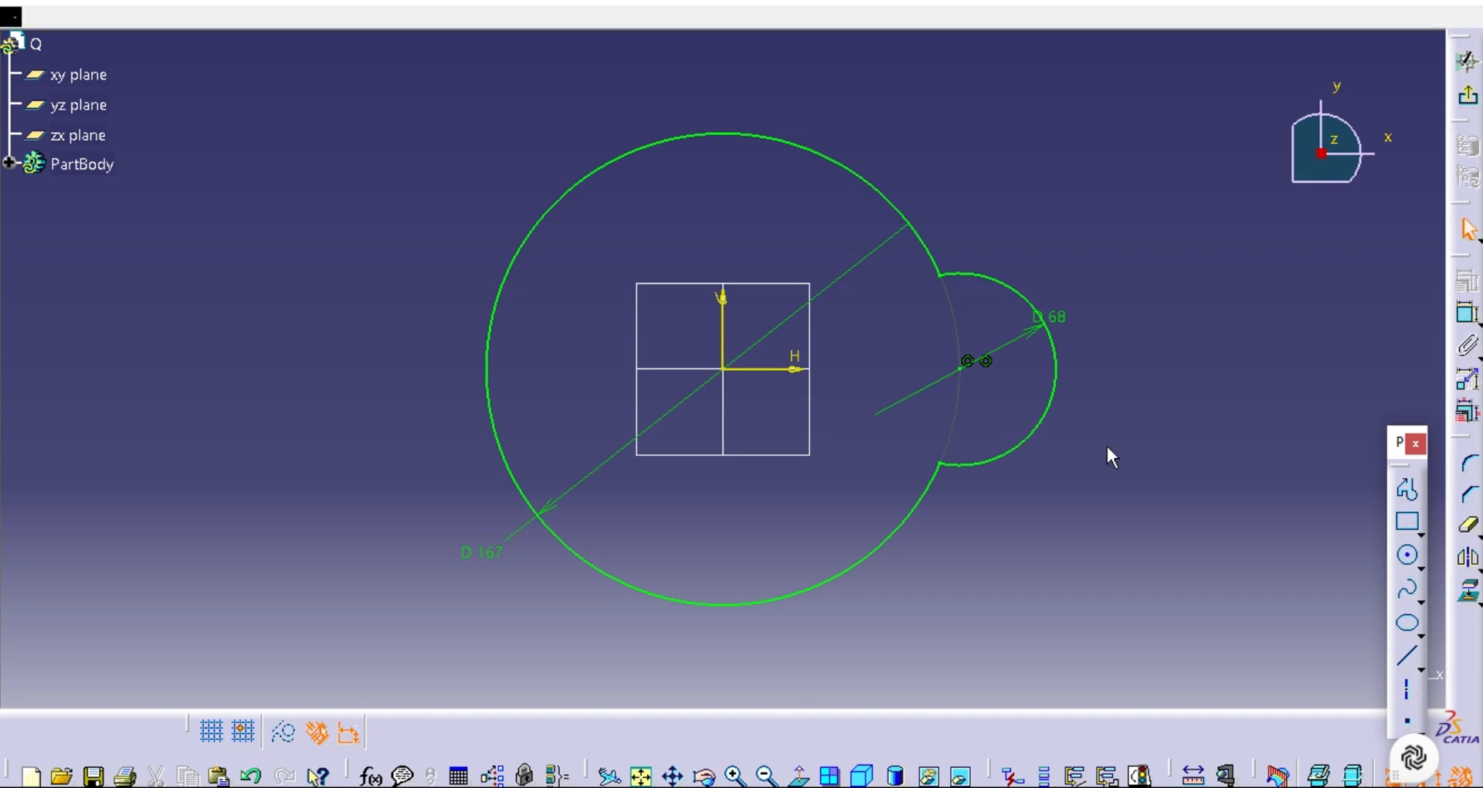
Mirror the small arc about the vertical axis and trim the large circle's arc inside the mirrored lobe.
left_click(1054, 414)
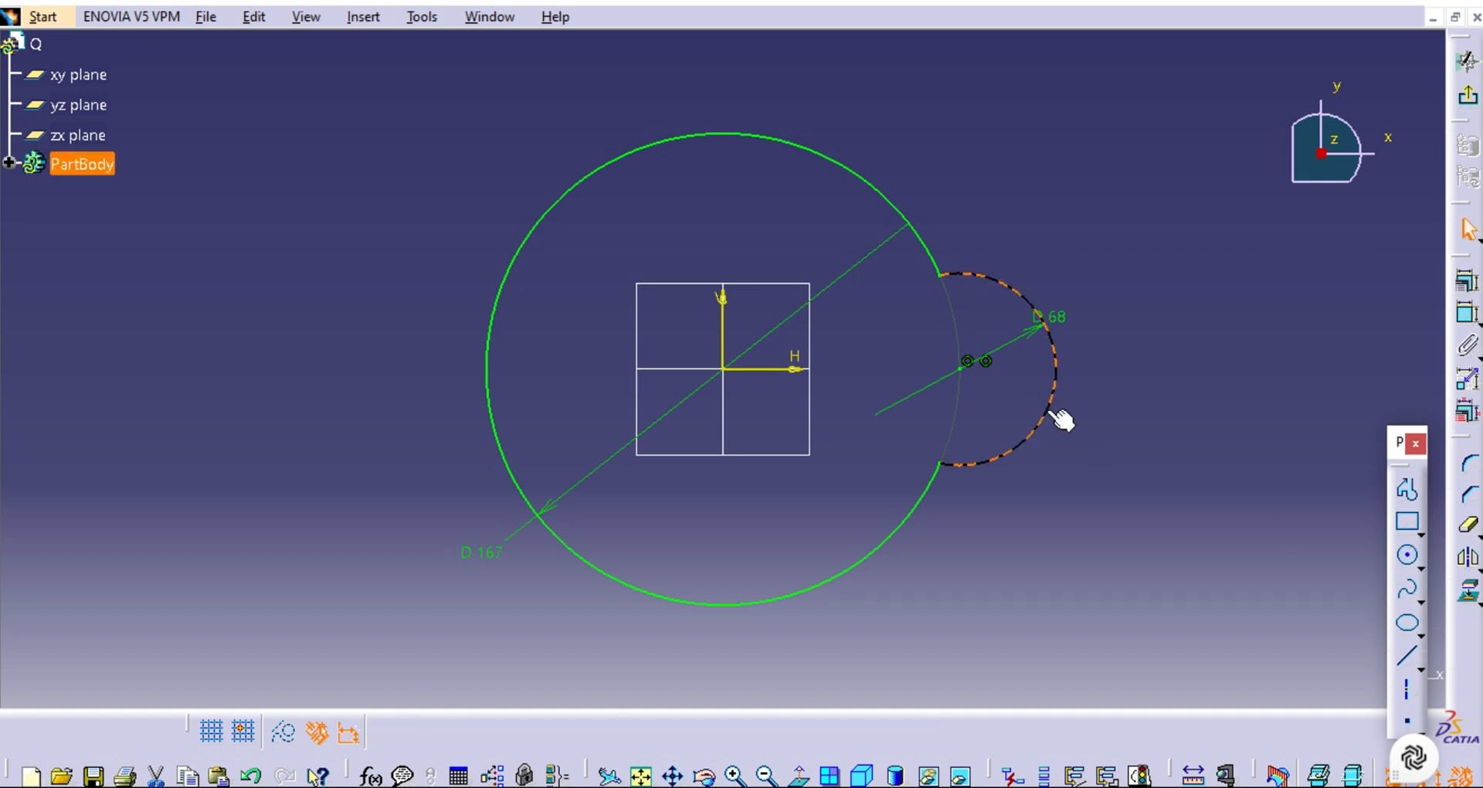
left_click(1469, 559)
left_click(726, 316)
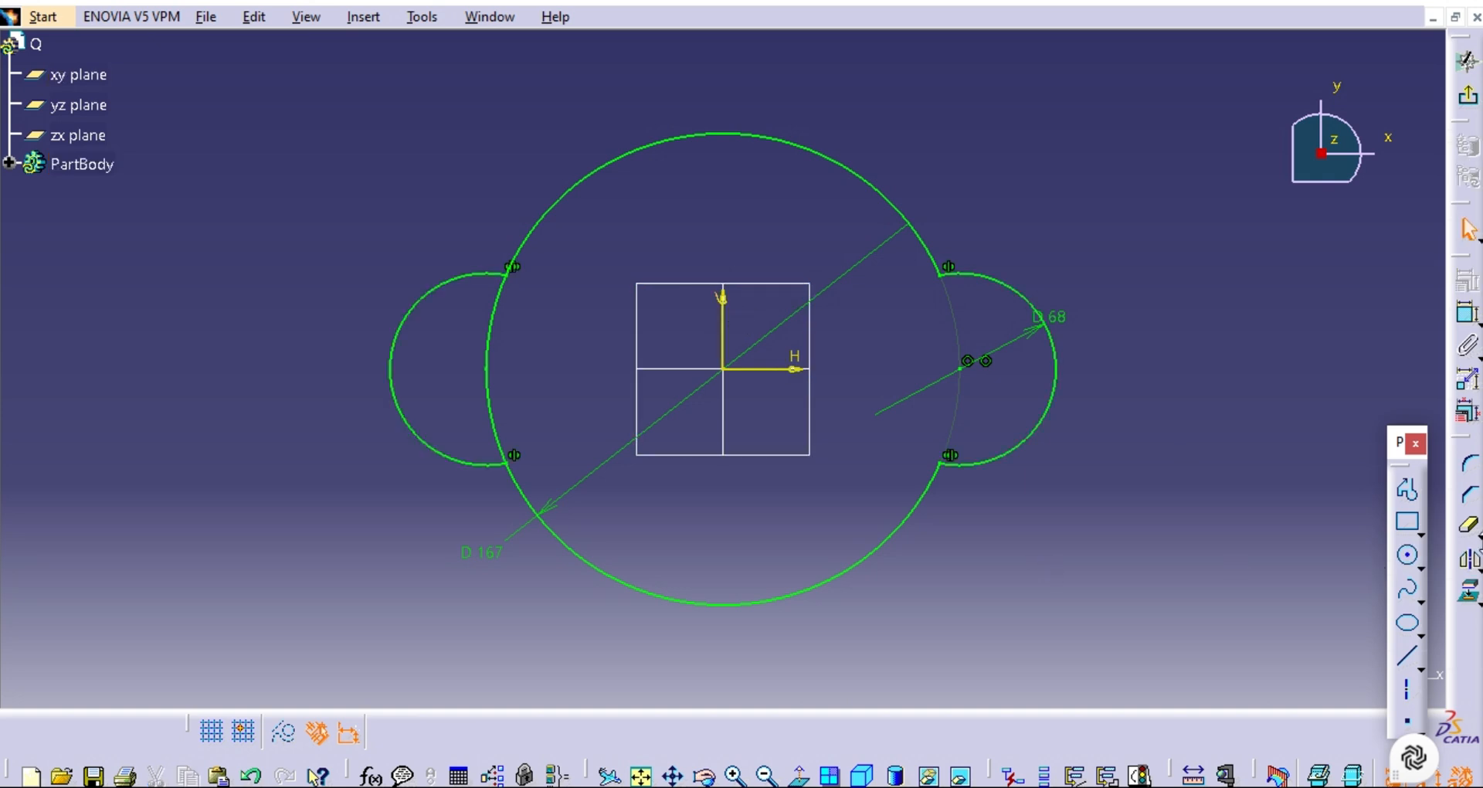
left_click(1468, 525)
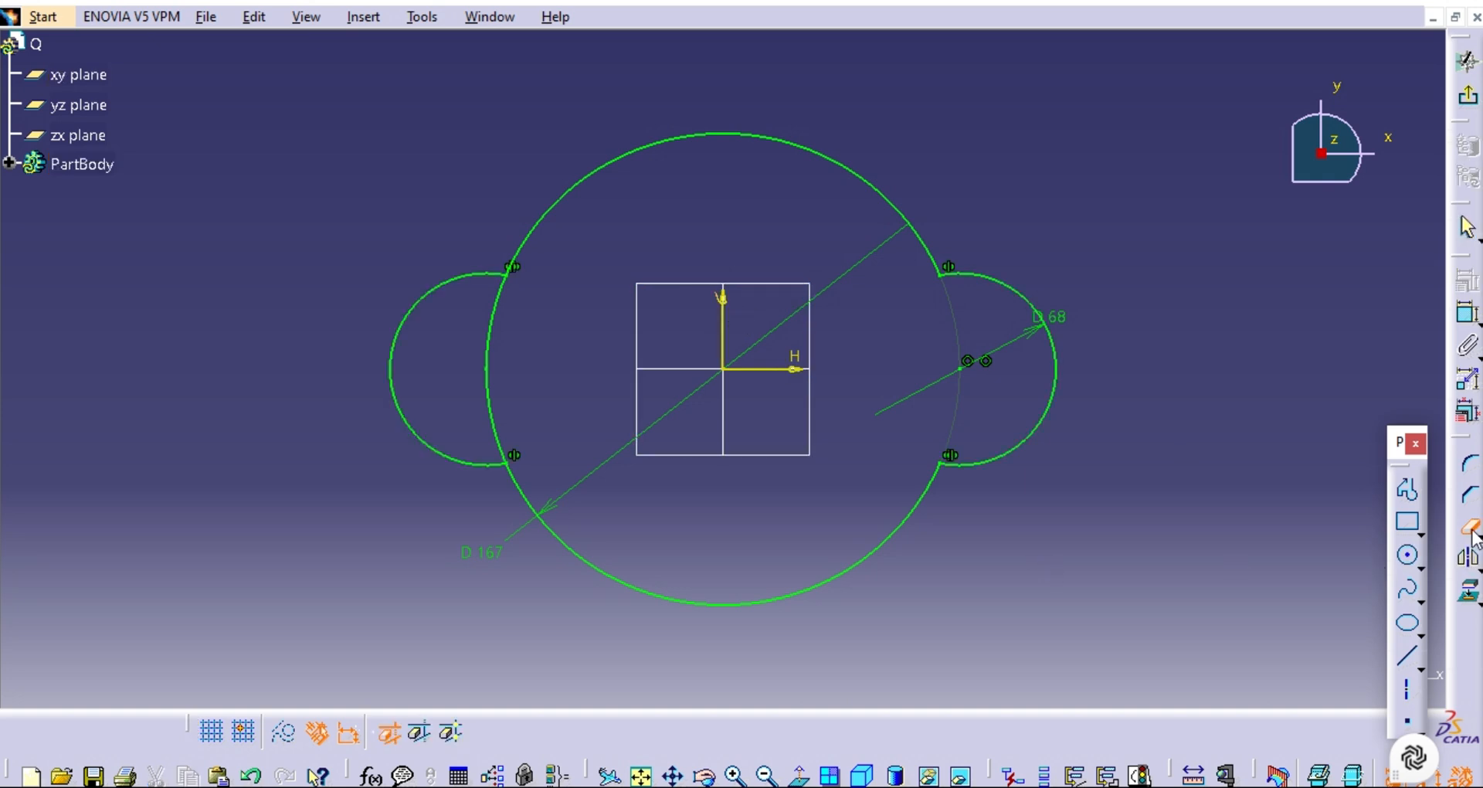
left_click(486, 363)
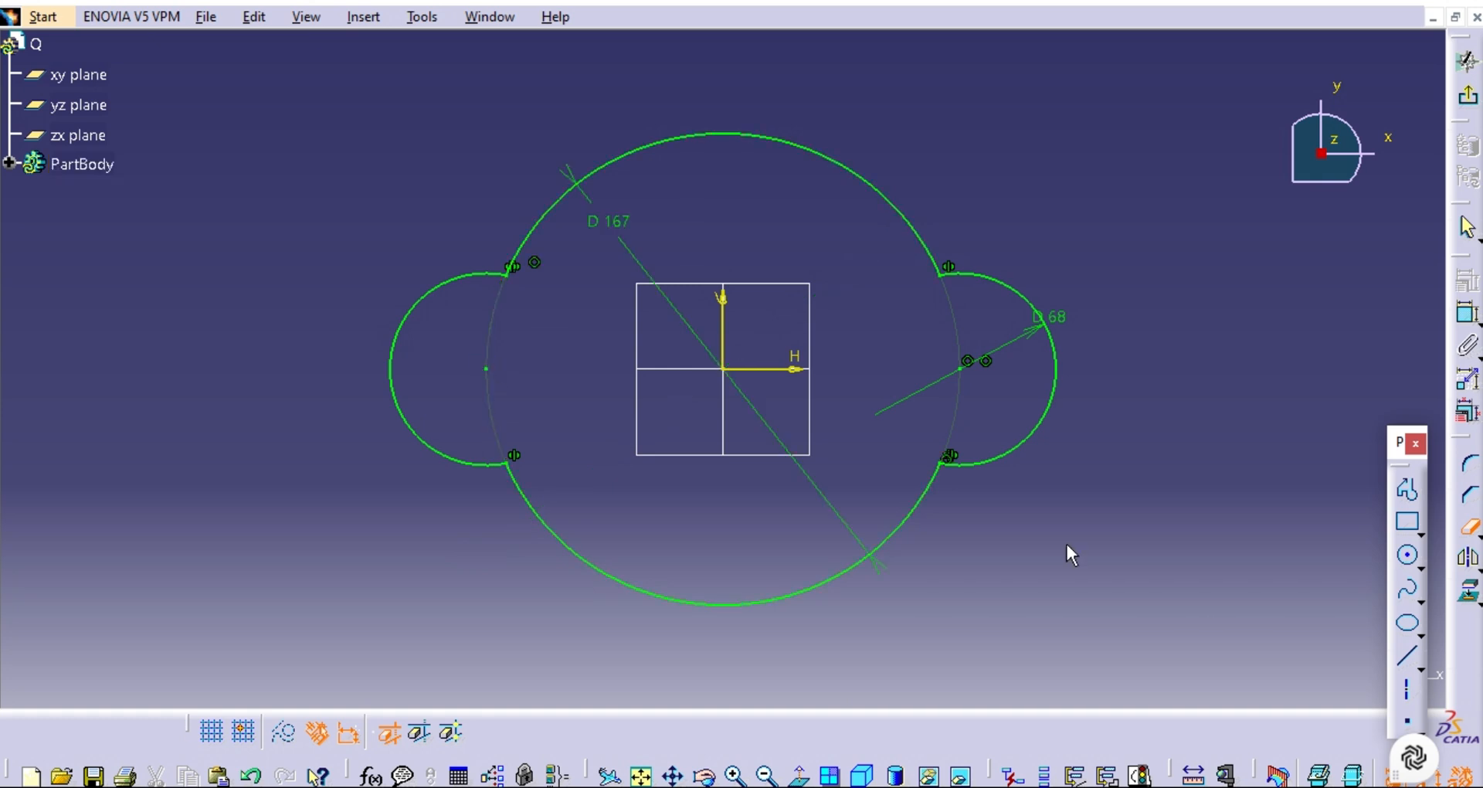
Draw a circle at each side lobe's center, about 48 mm in diameter in the right lobe and 43 mm in the left.
left_click(1408, 554)
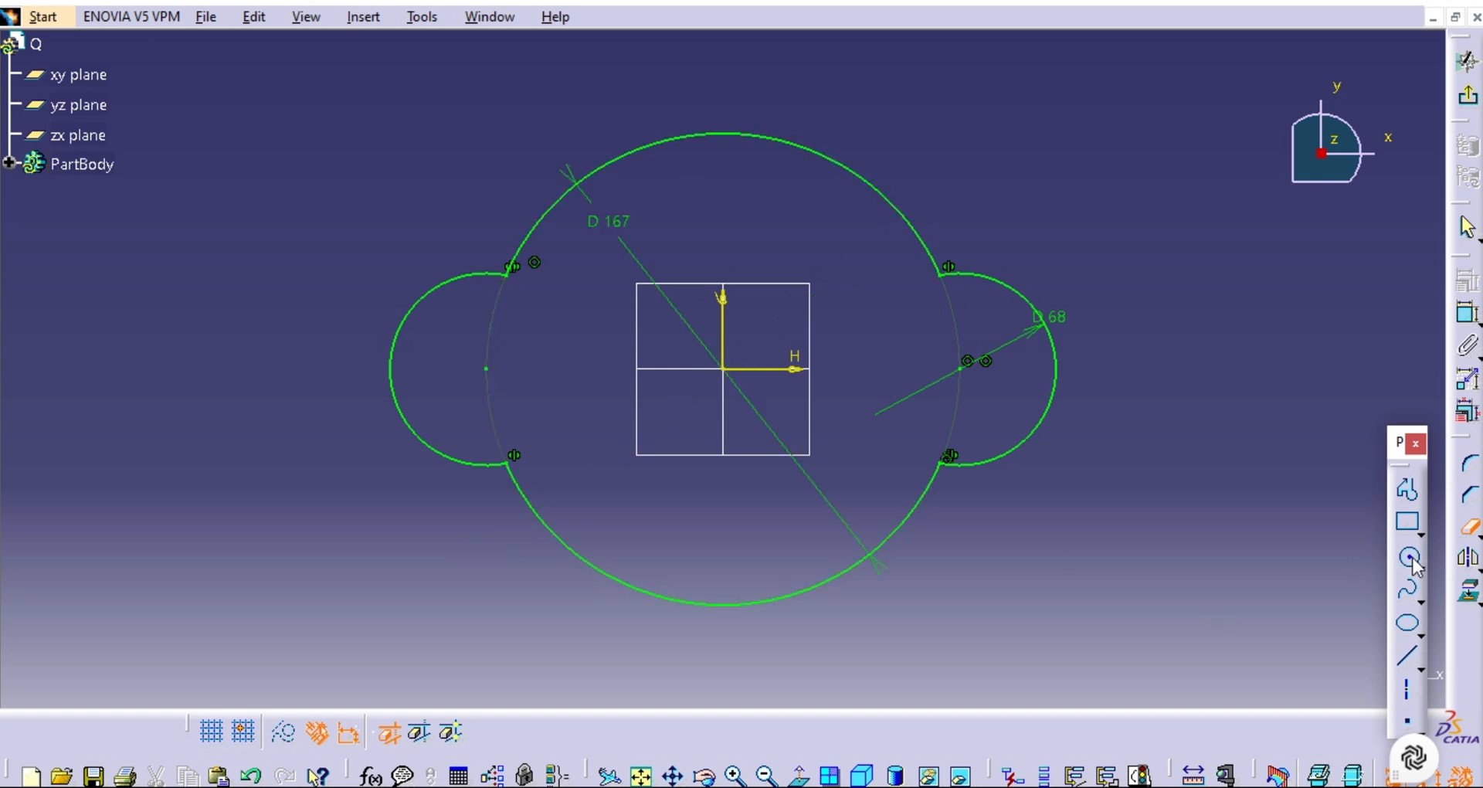
left_click(960, 369)
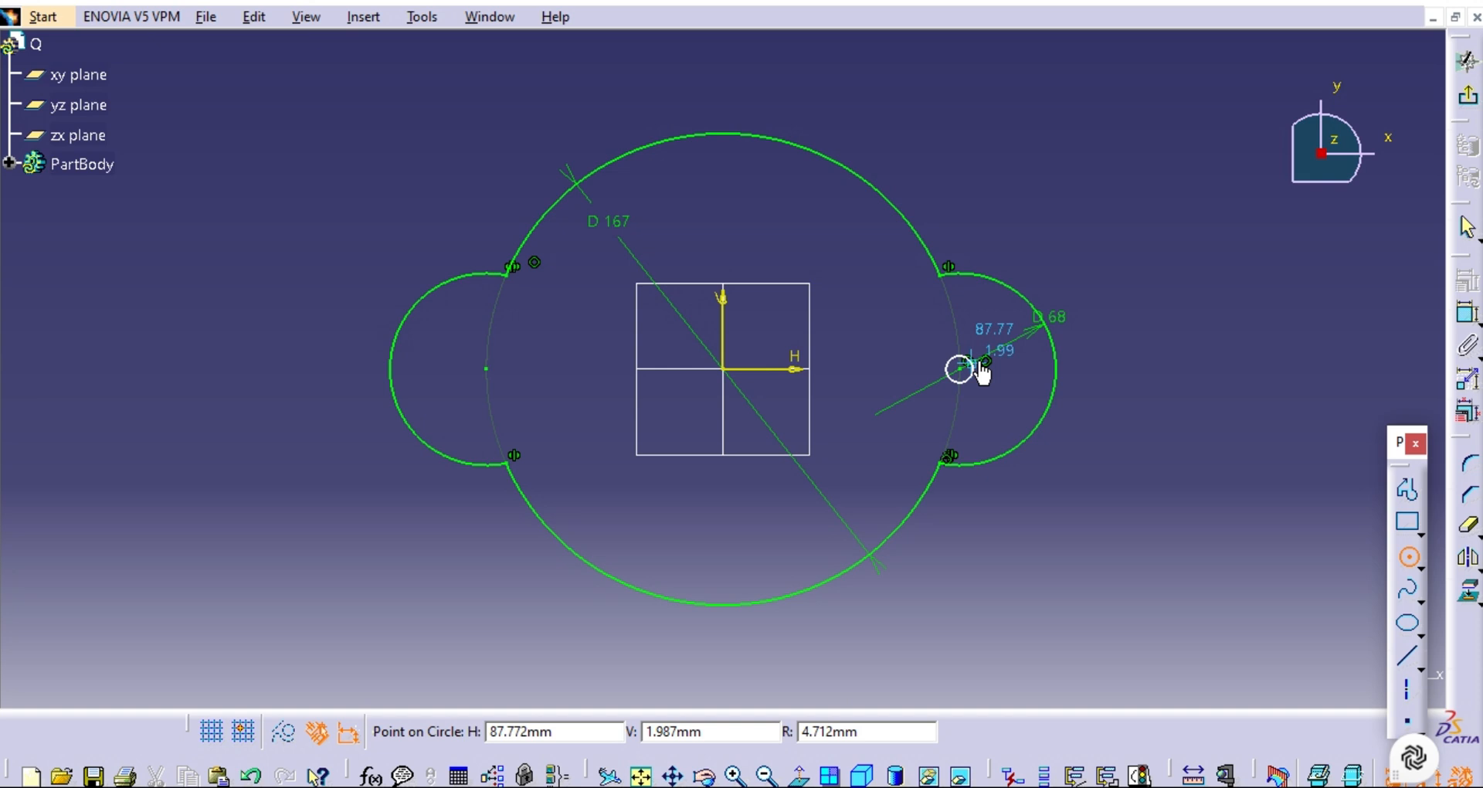
left_click(1026, 357)
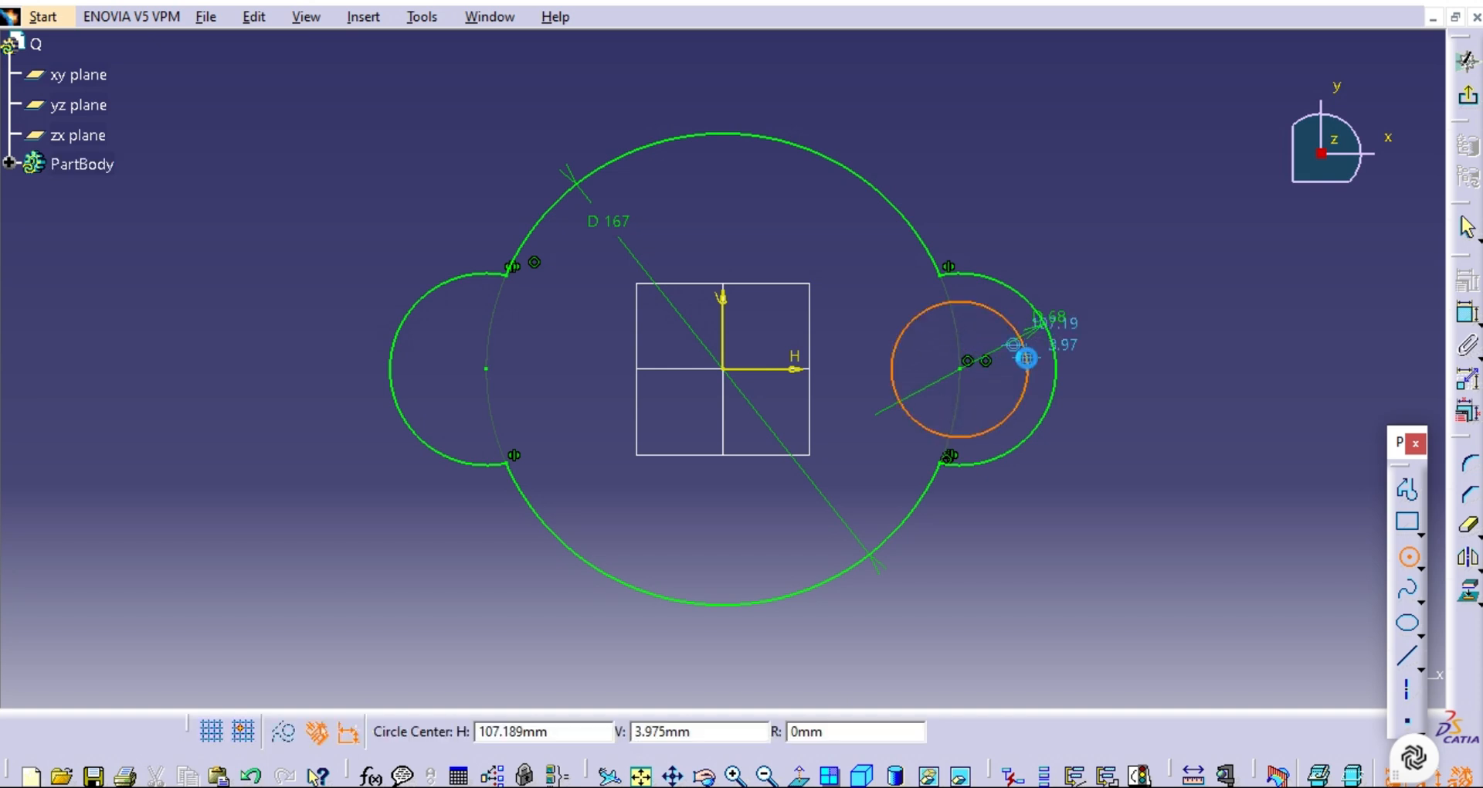
left_click(491, 369)
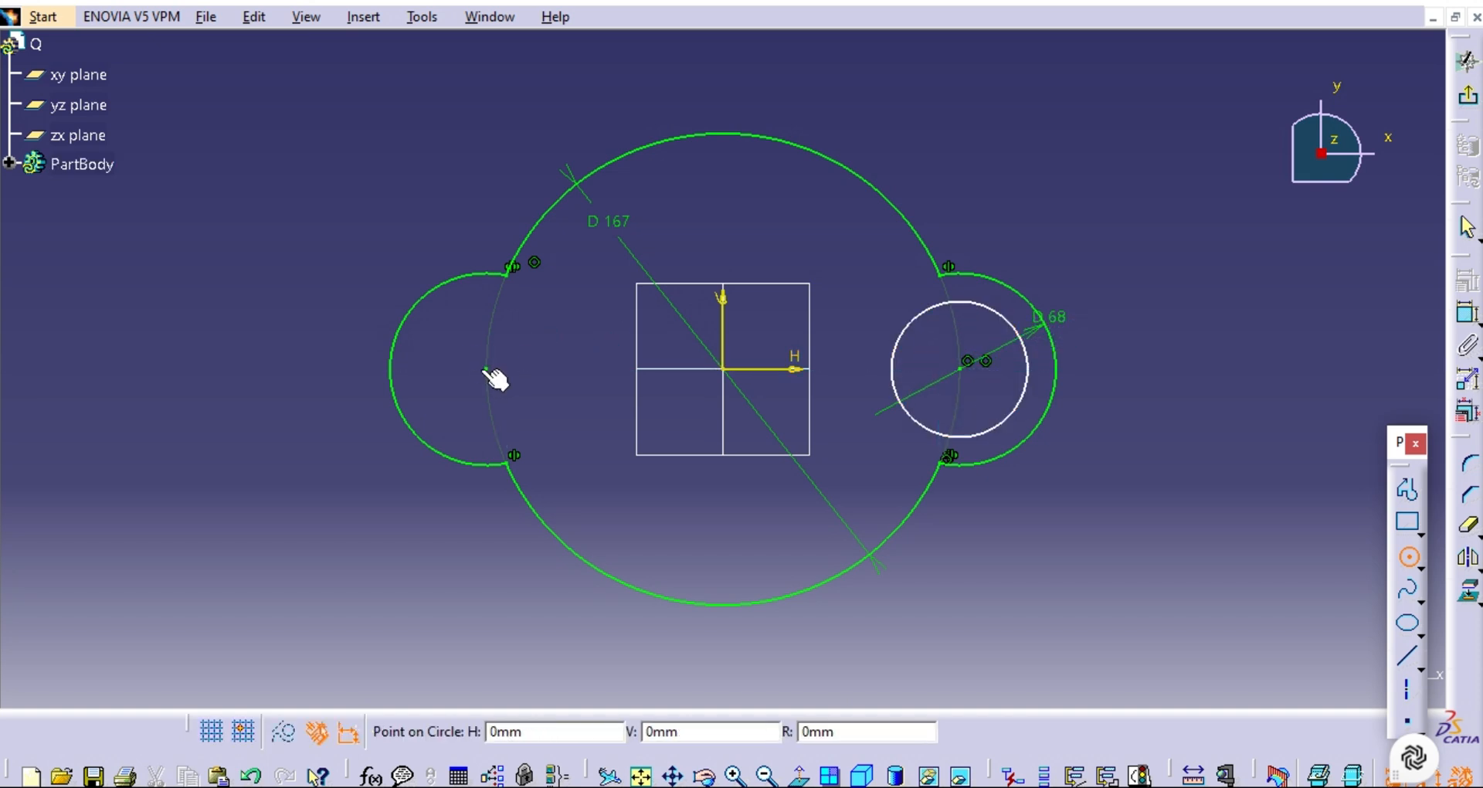
left_click(426, 369)
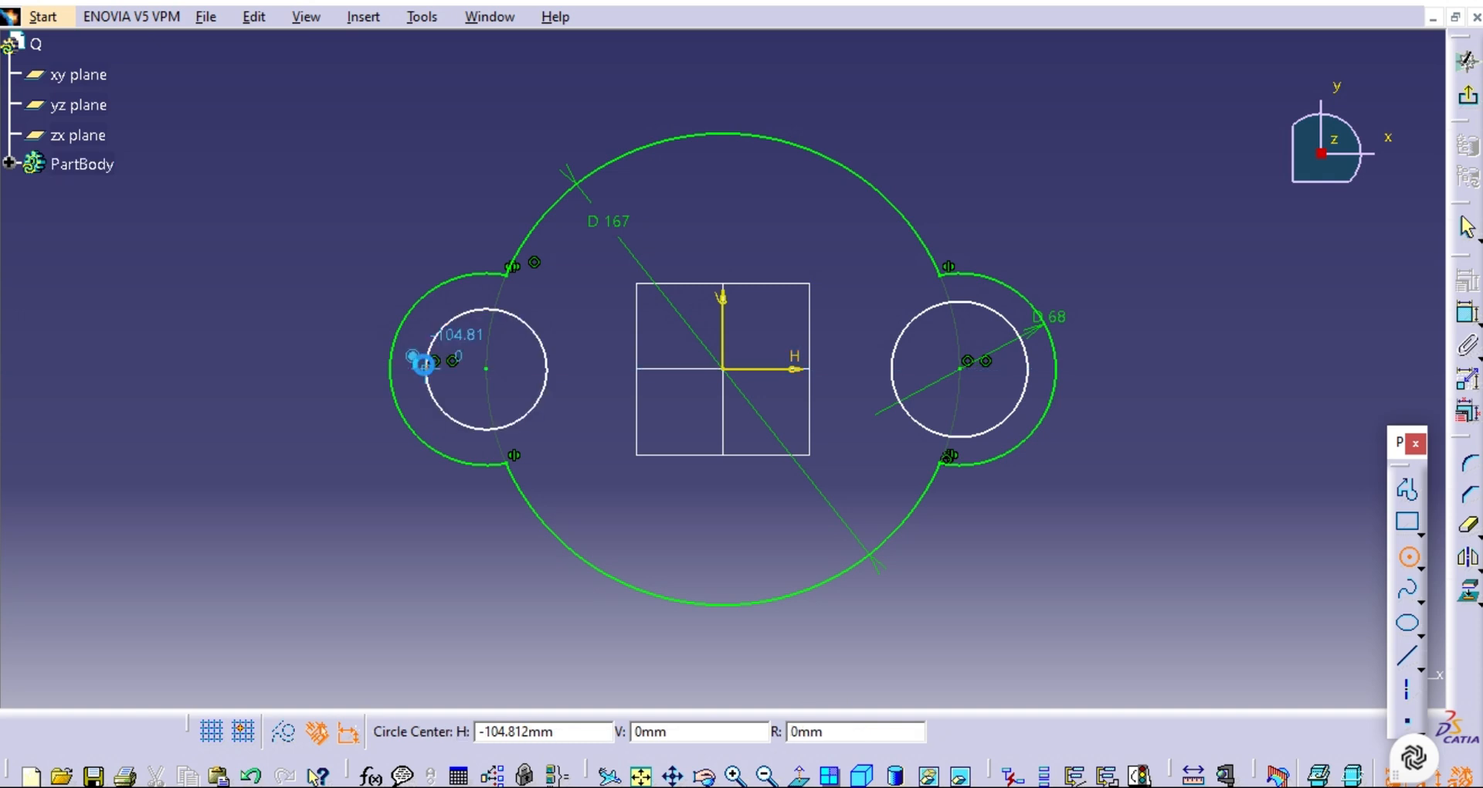
Constrain the offset between the right inner circle and its lobe arc to 10 mm and copy the value.
left_click(1465, 317)
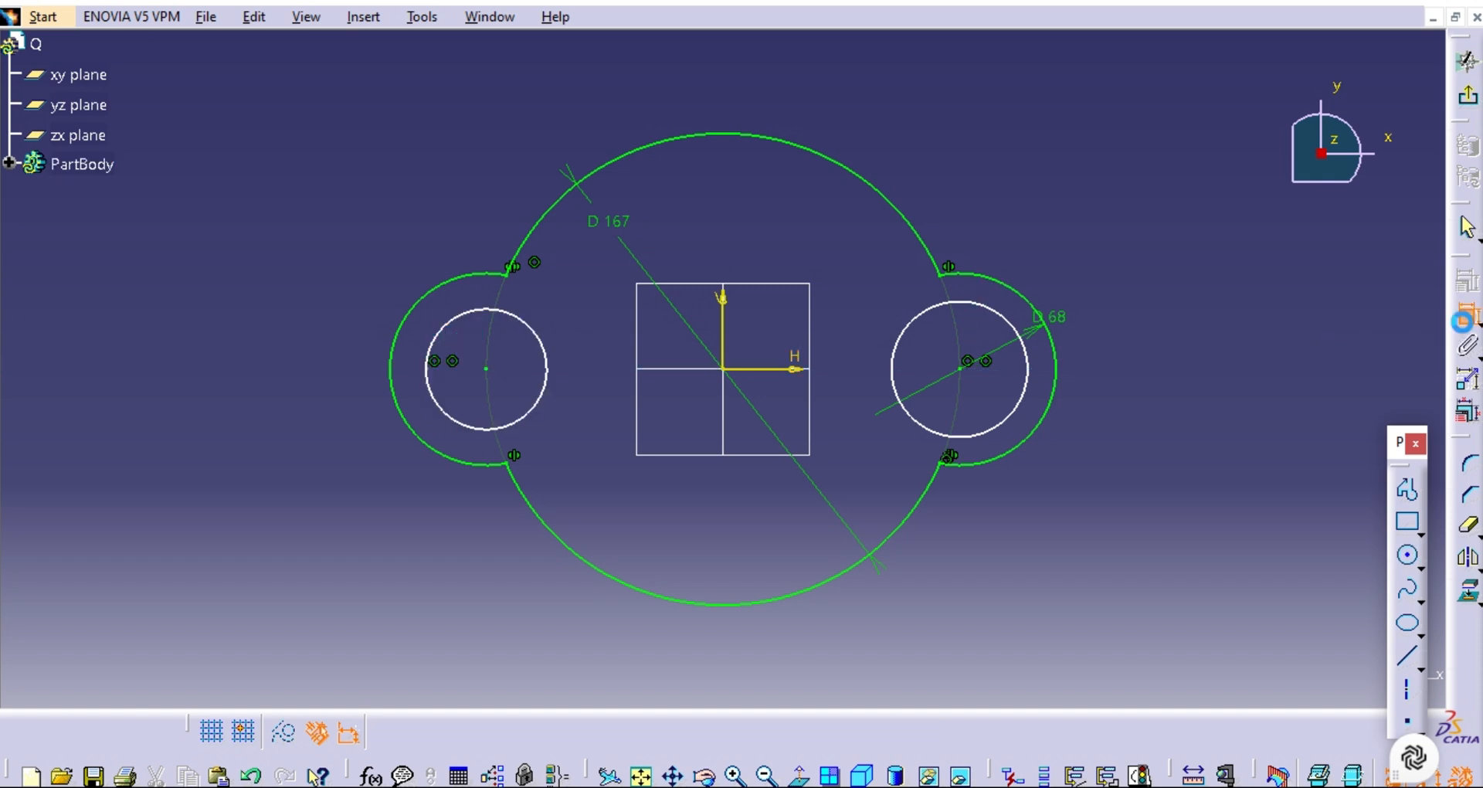
left_click(1056, 397)
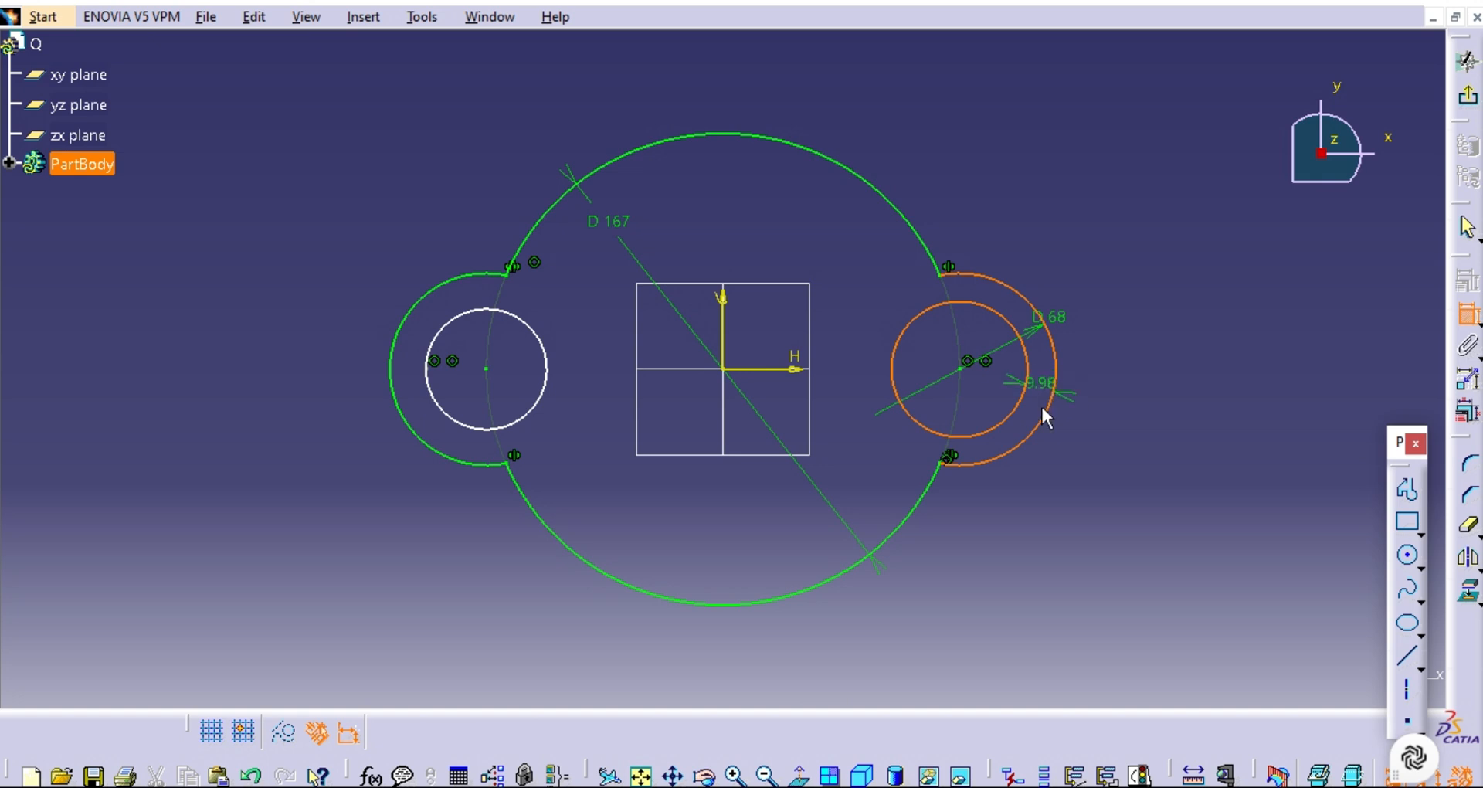
left_click(1038, 528)
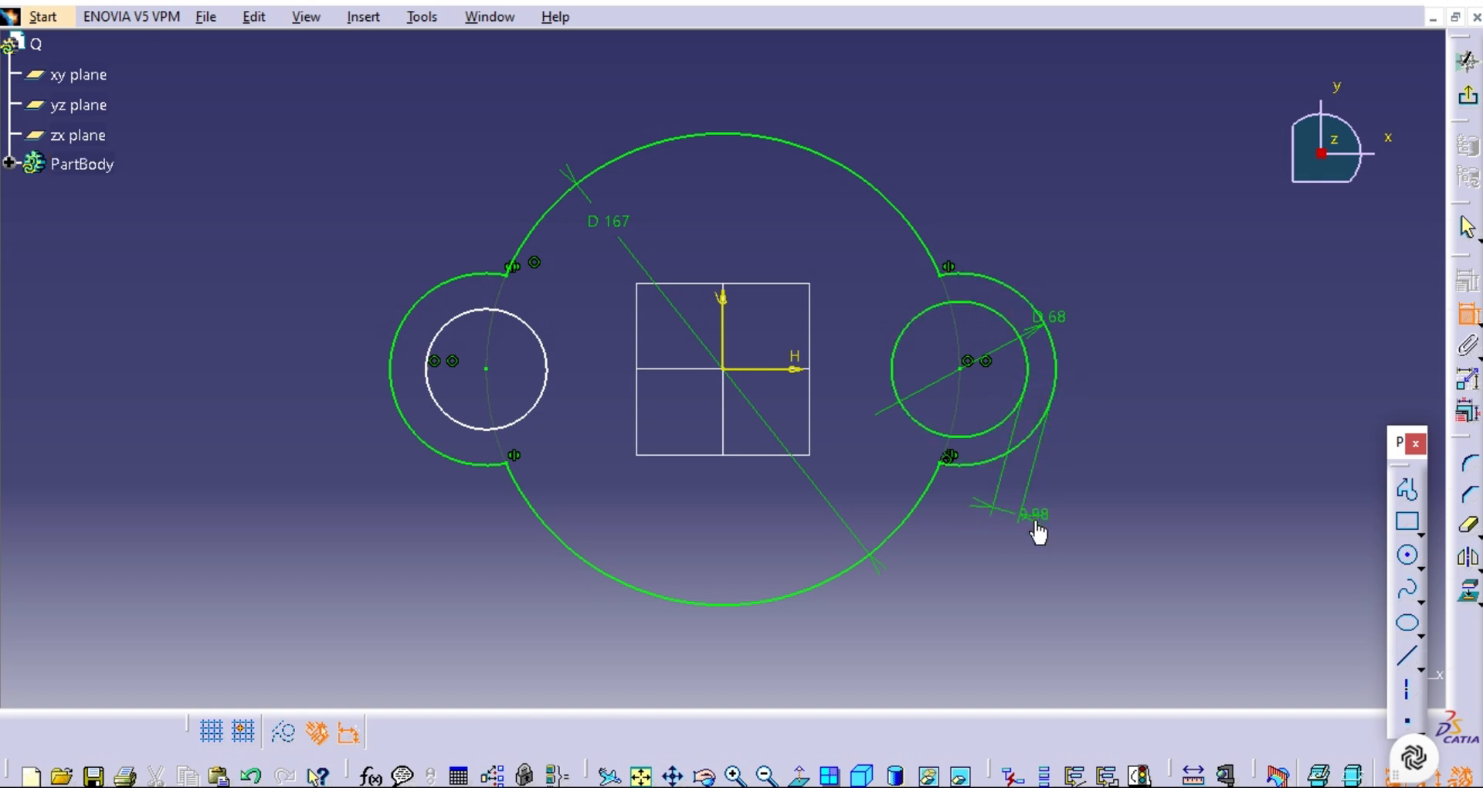
double_click(1036, 522)
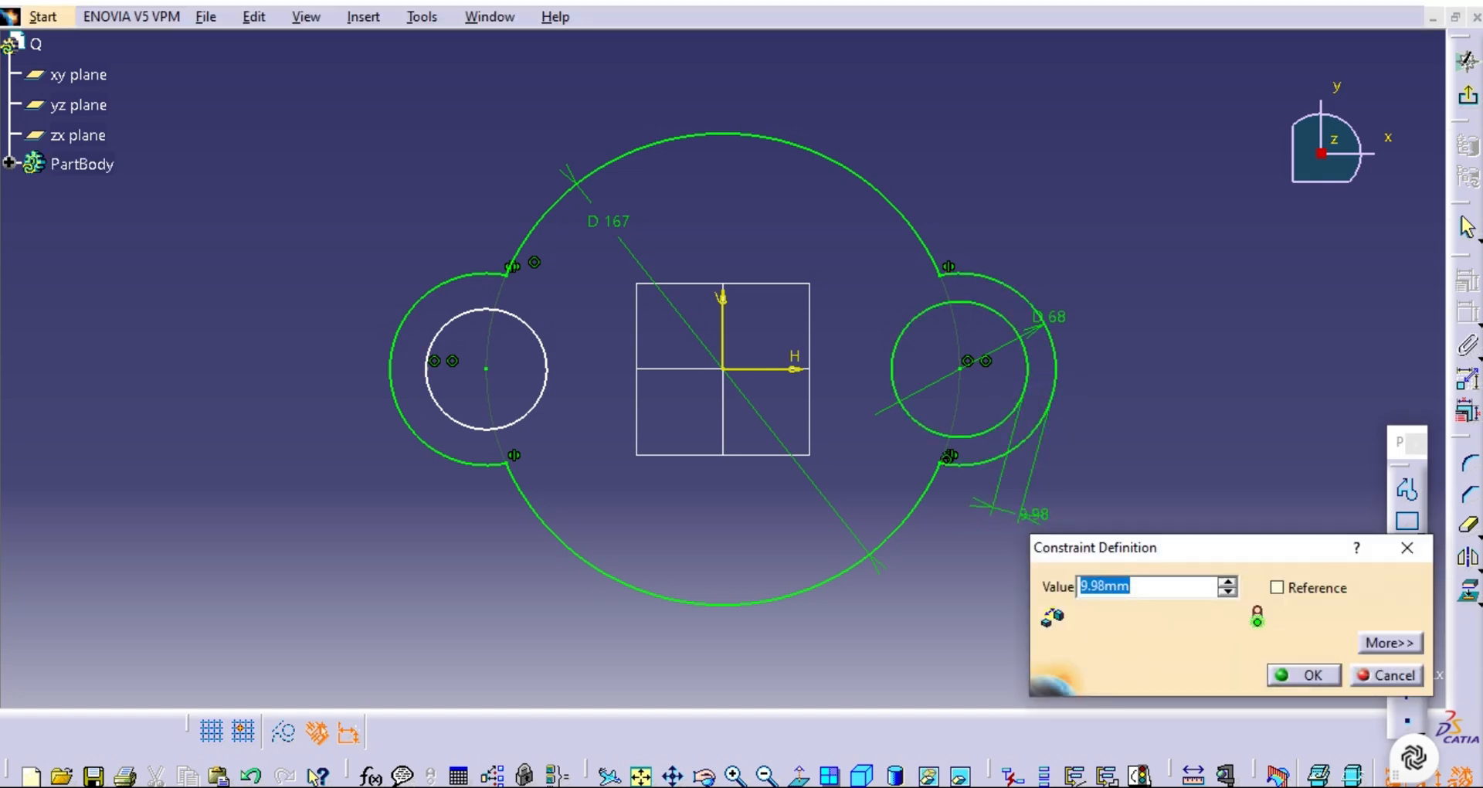
left_click_drag(1137, 587, 1093, 587)
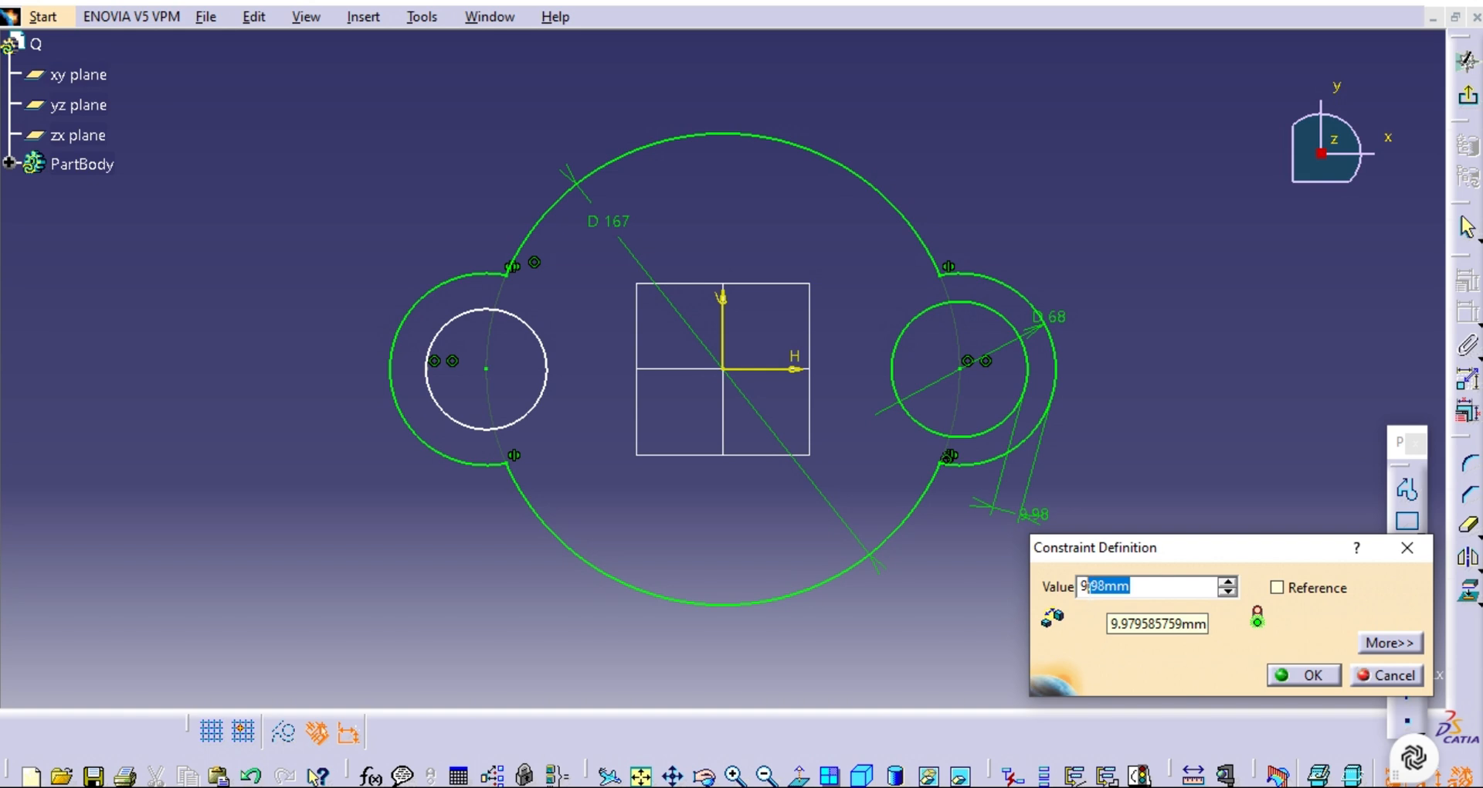
key("Delete")
key("Delete")
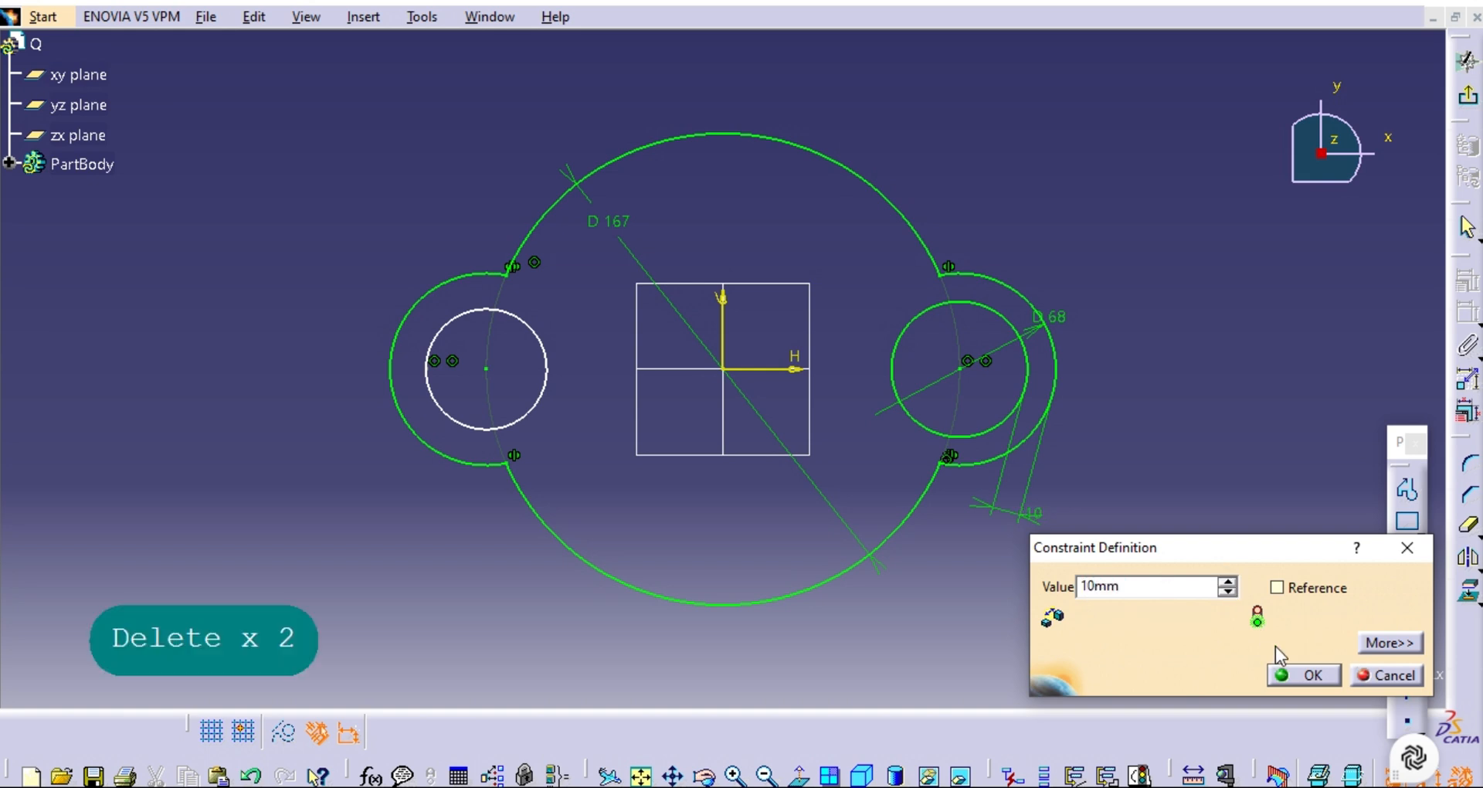
double_click(1120, 586)
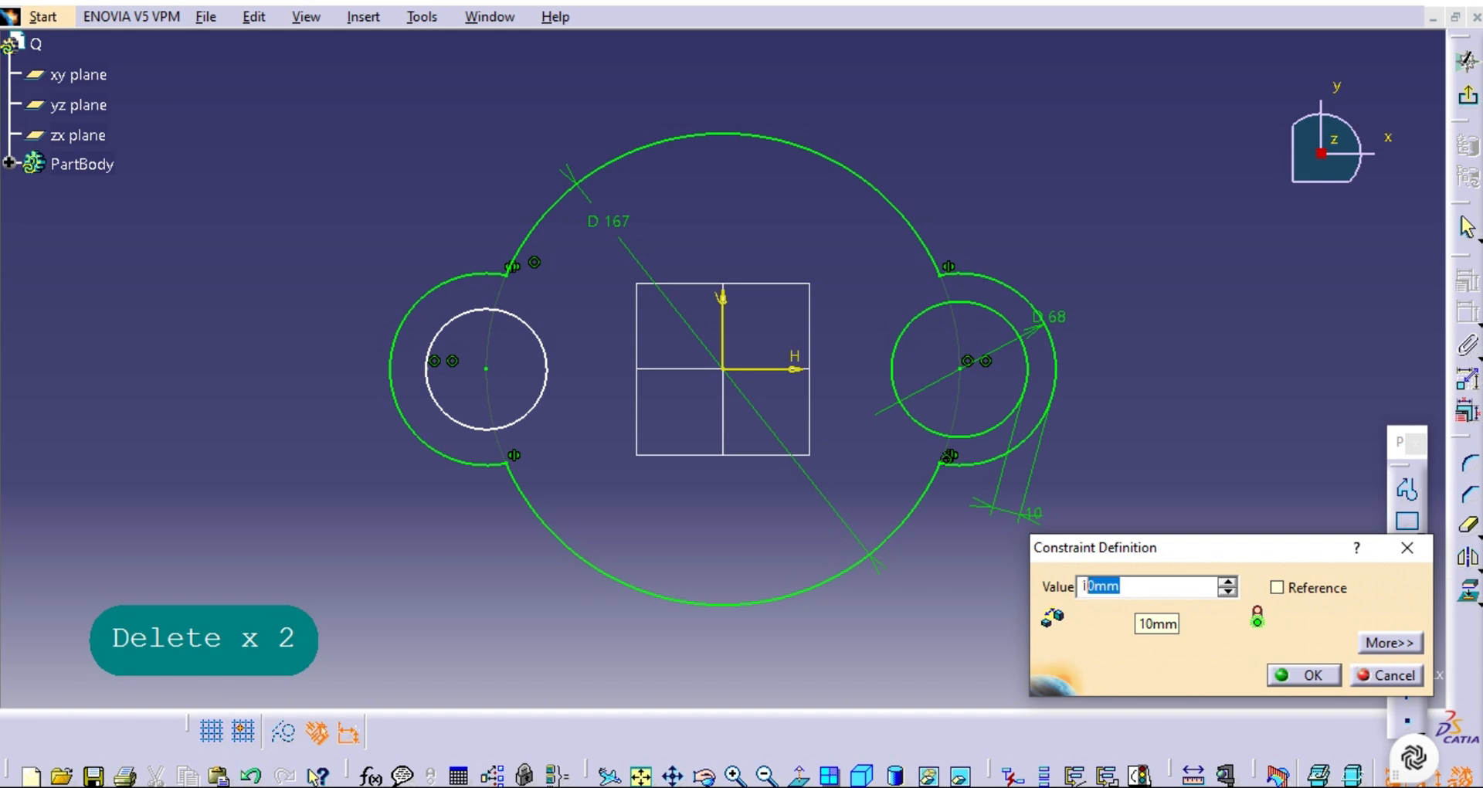
key("ctrl+c")
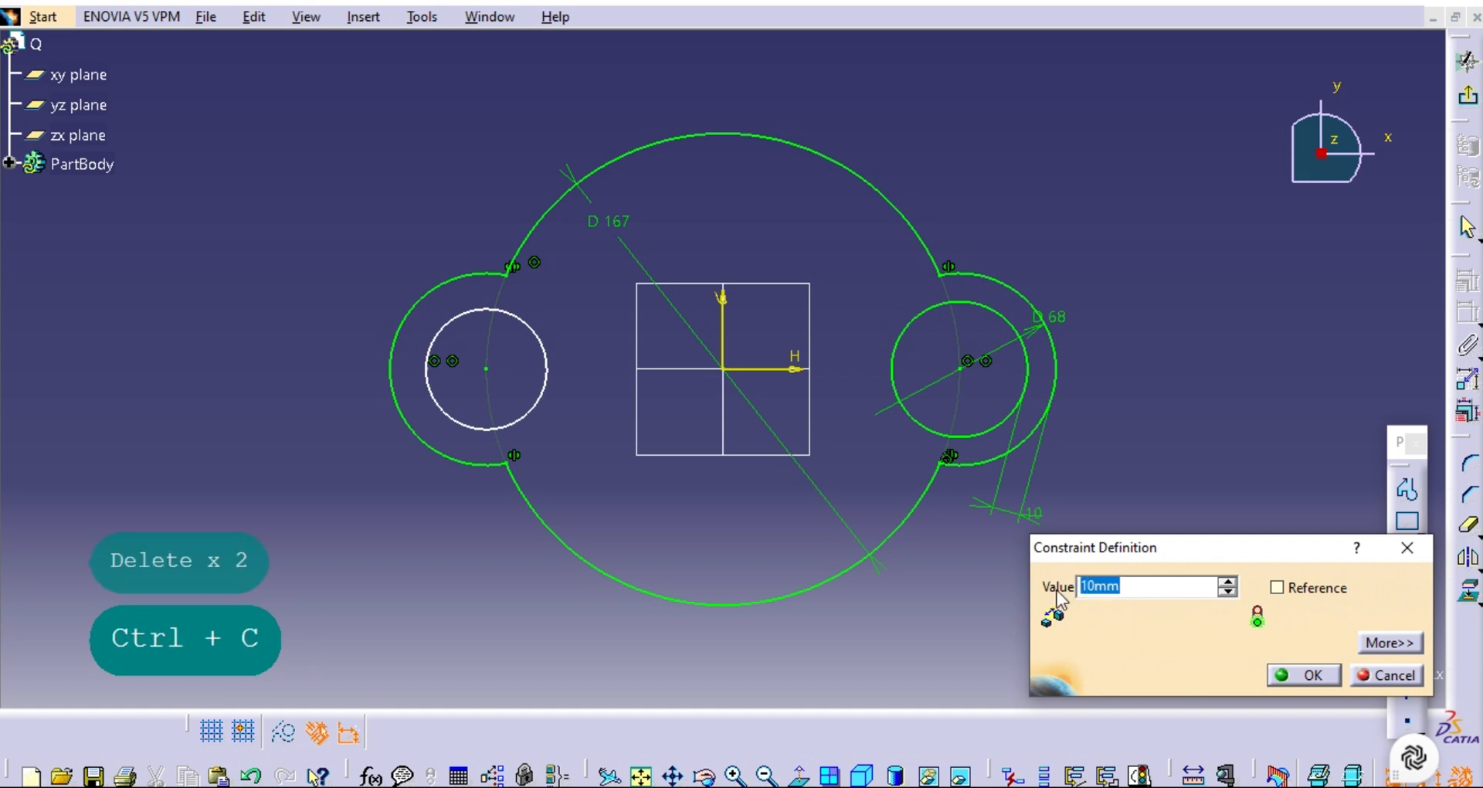
left_click(1305, 675)
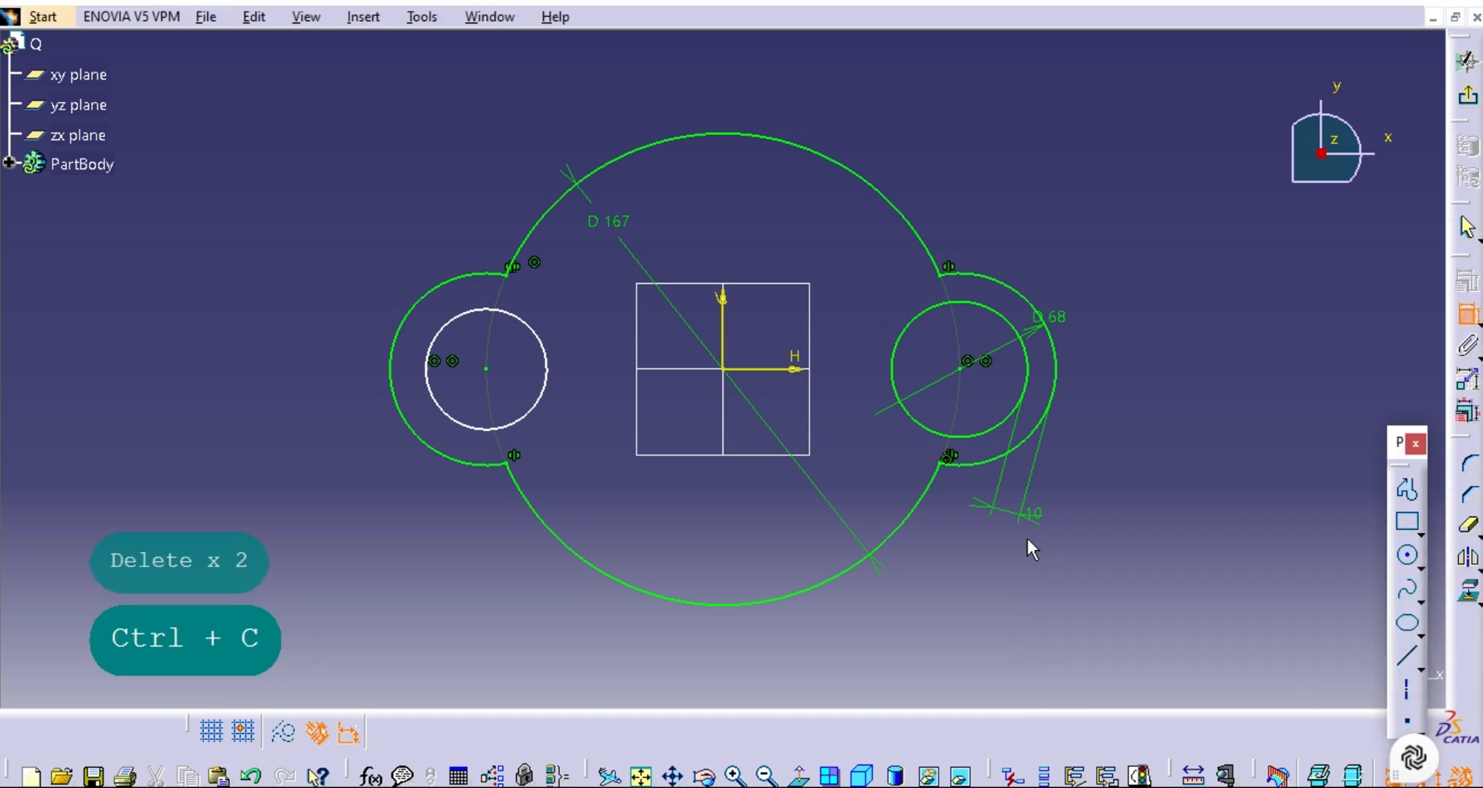
left_click(488, 428)
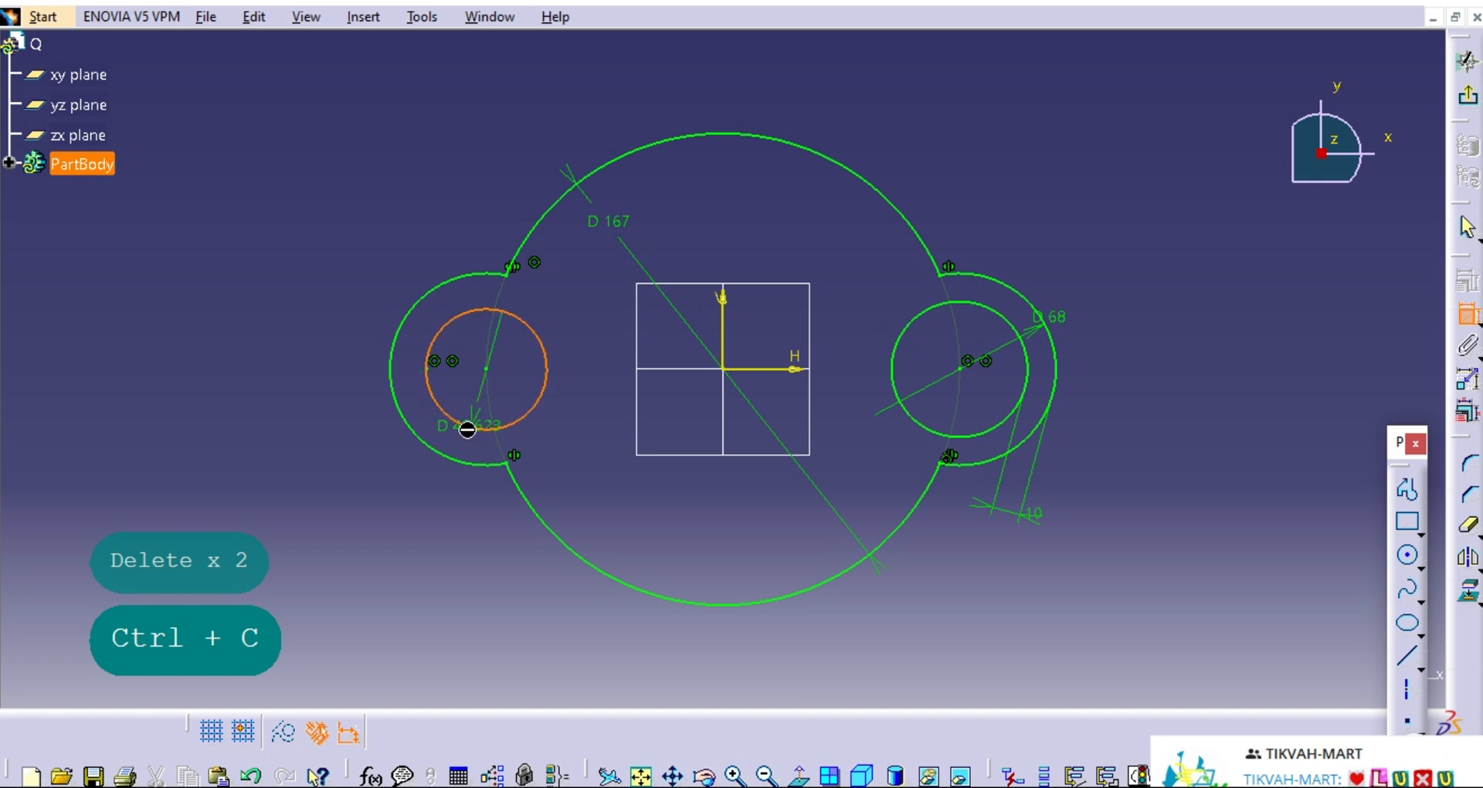
left_click(441, 456)
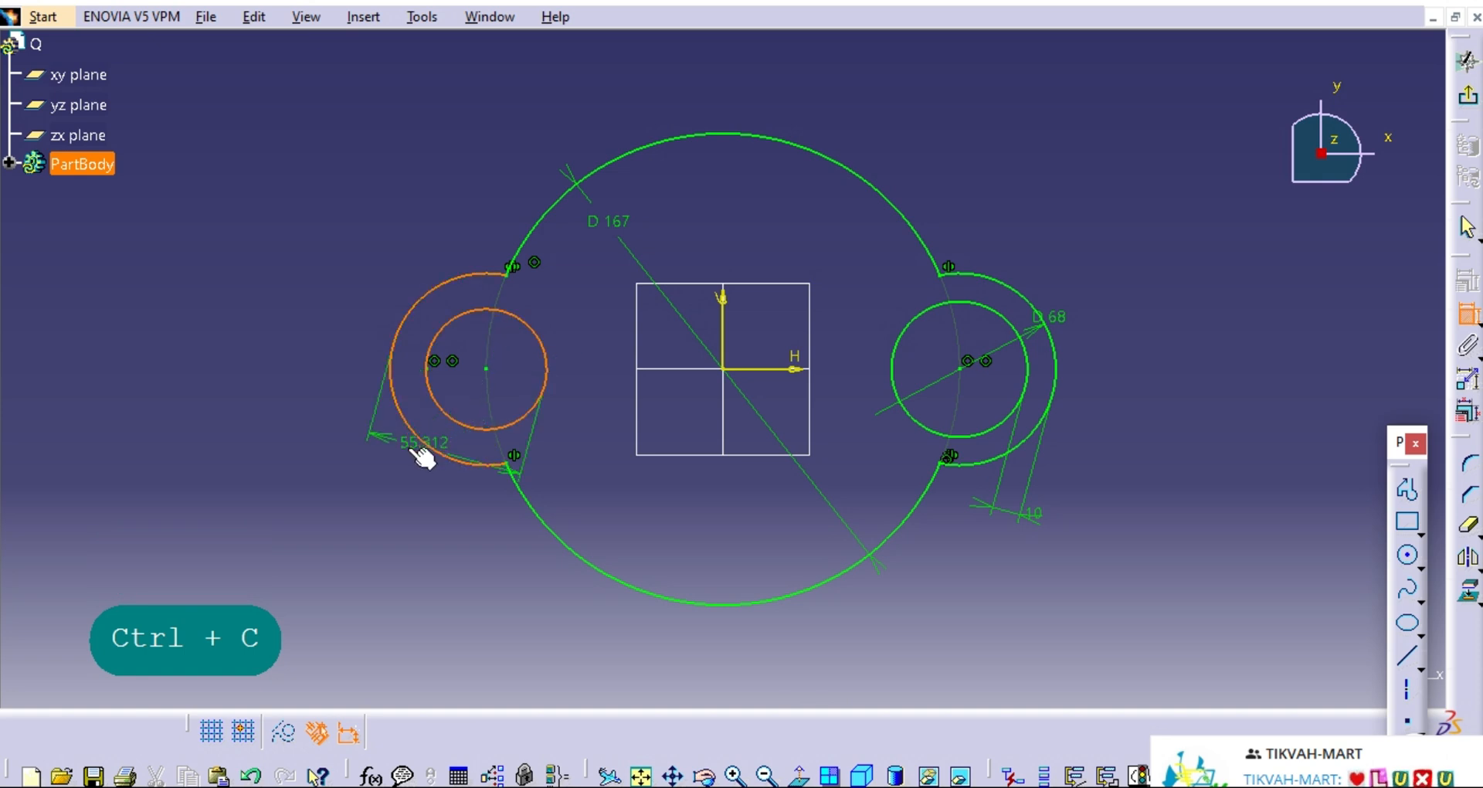
left_click(1467, 317)
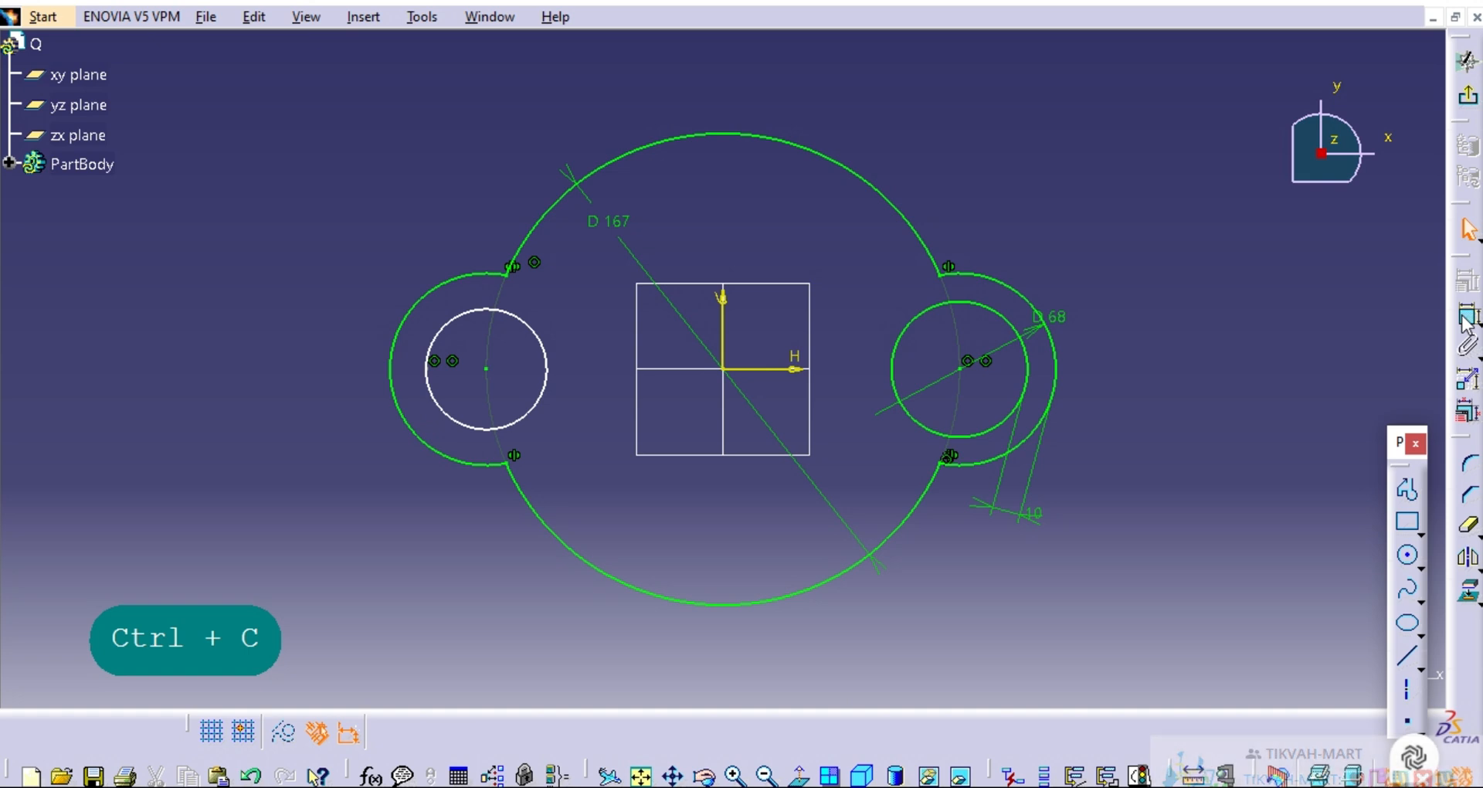
Constrain the offset between the left inner circle and its lobe arc, pasting the copied 10 mm value.
left_click(1468, 317)
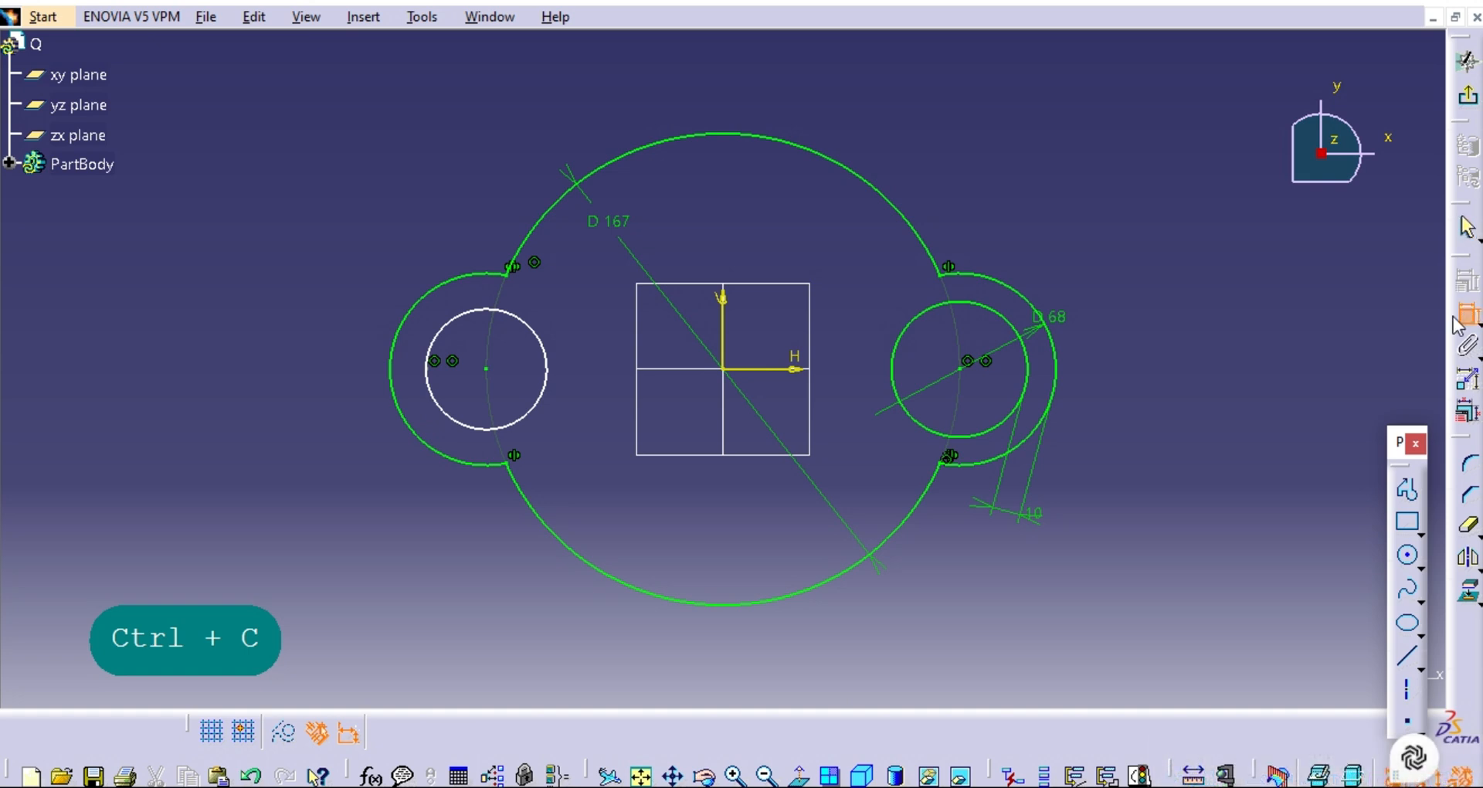
left_click(443, 413)
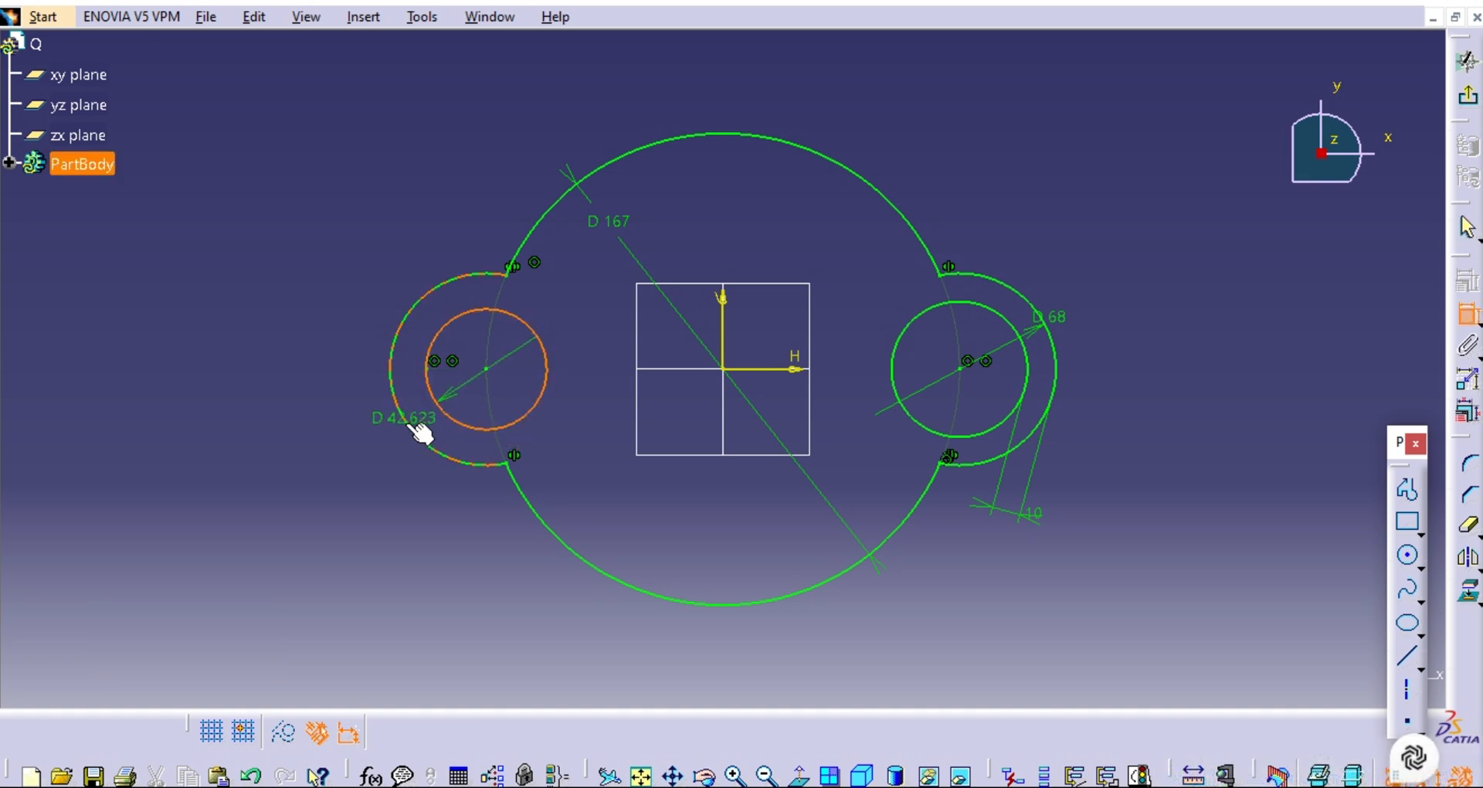
left_click(410, 424)
left_click(339, 276)
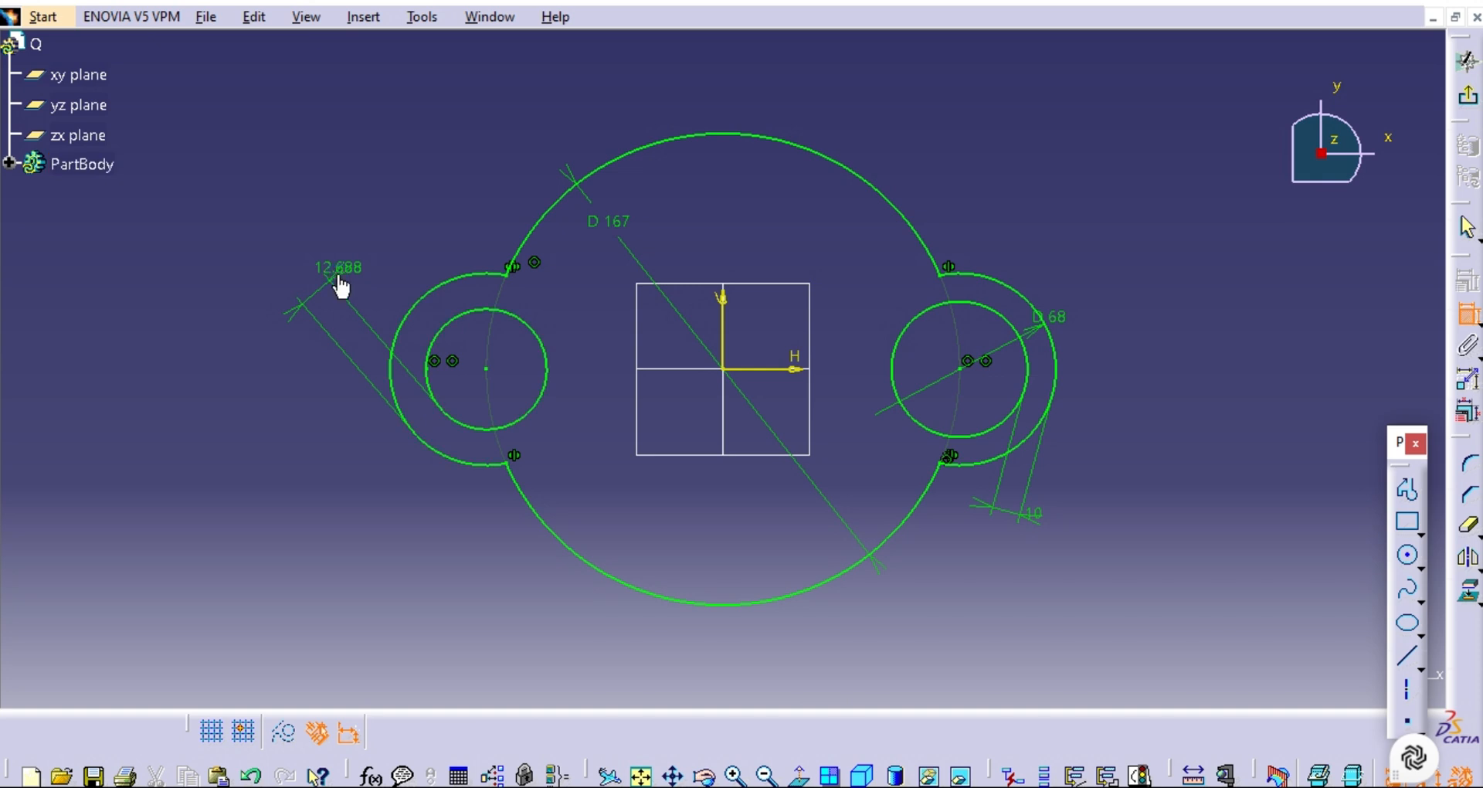
double_click(336, 273)
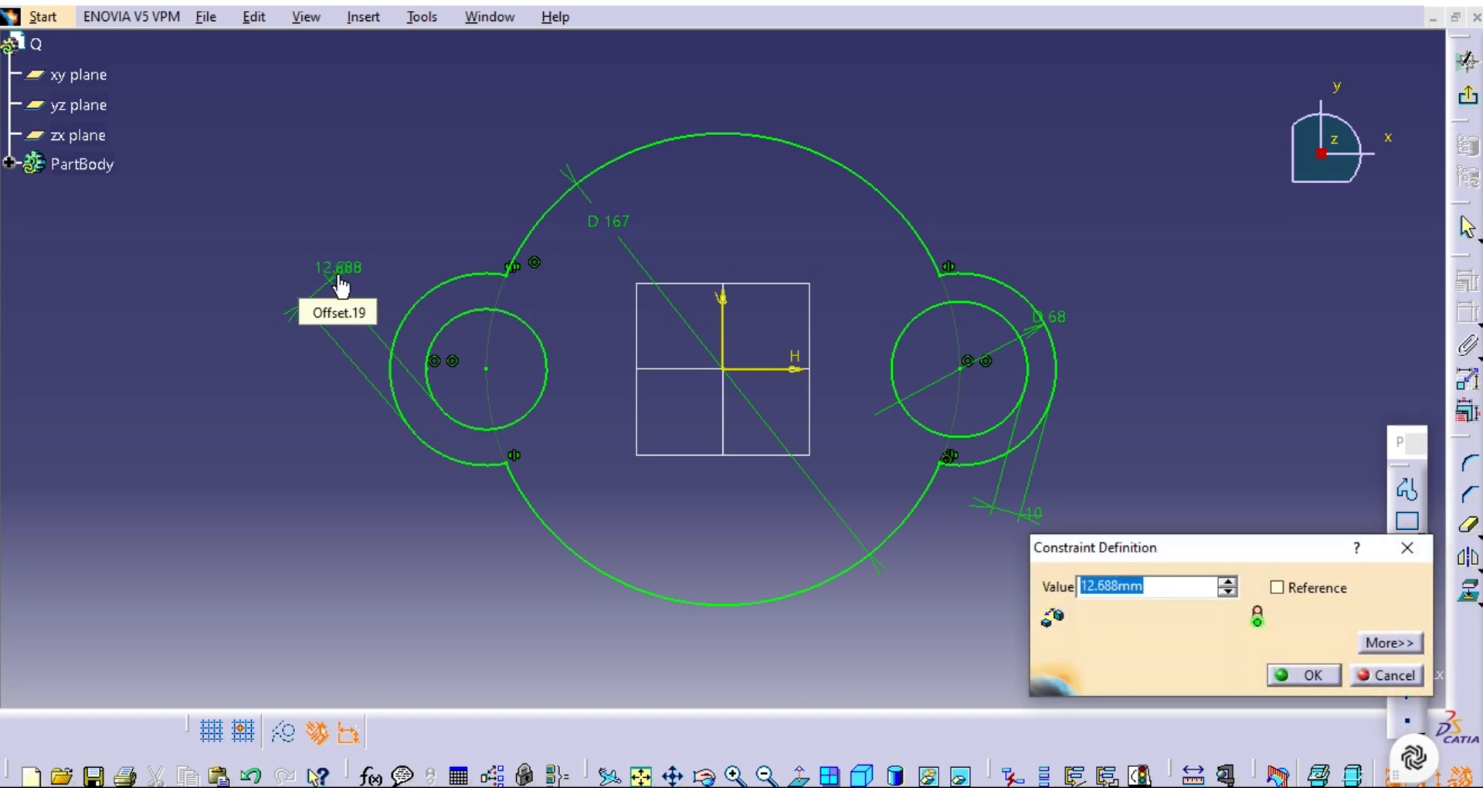
key("ctrl+v")
key("Return")
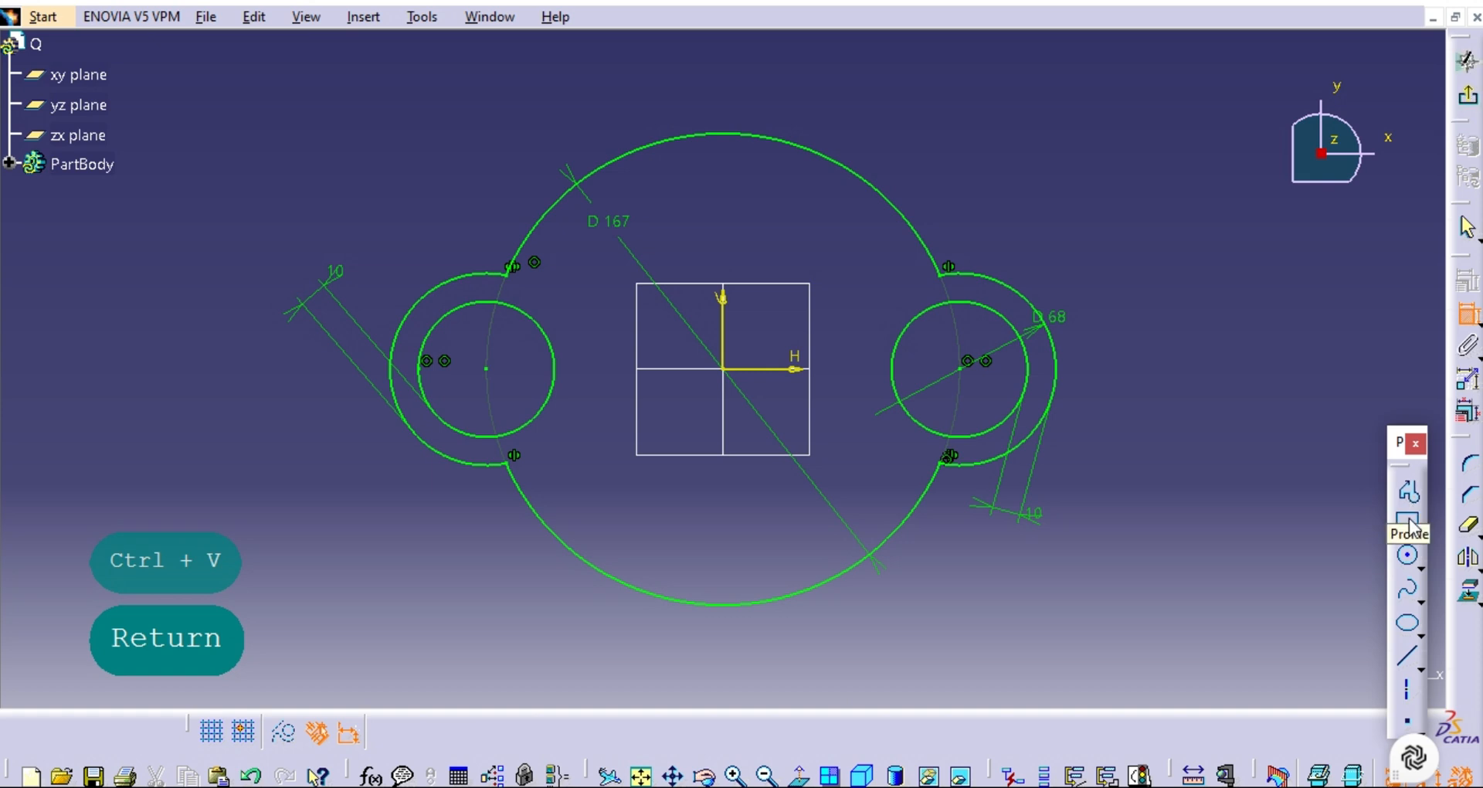
Draw a circle centered on the sketch origin, about 48 mm in diameter.
left_click(1408, 555)
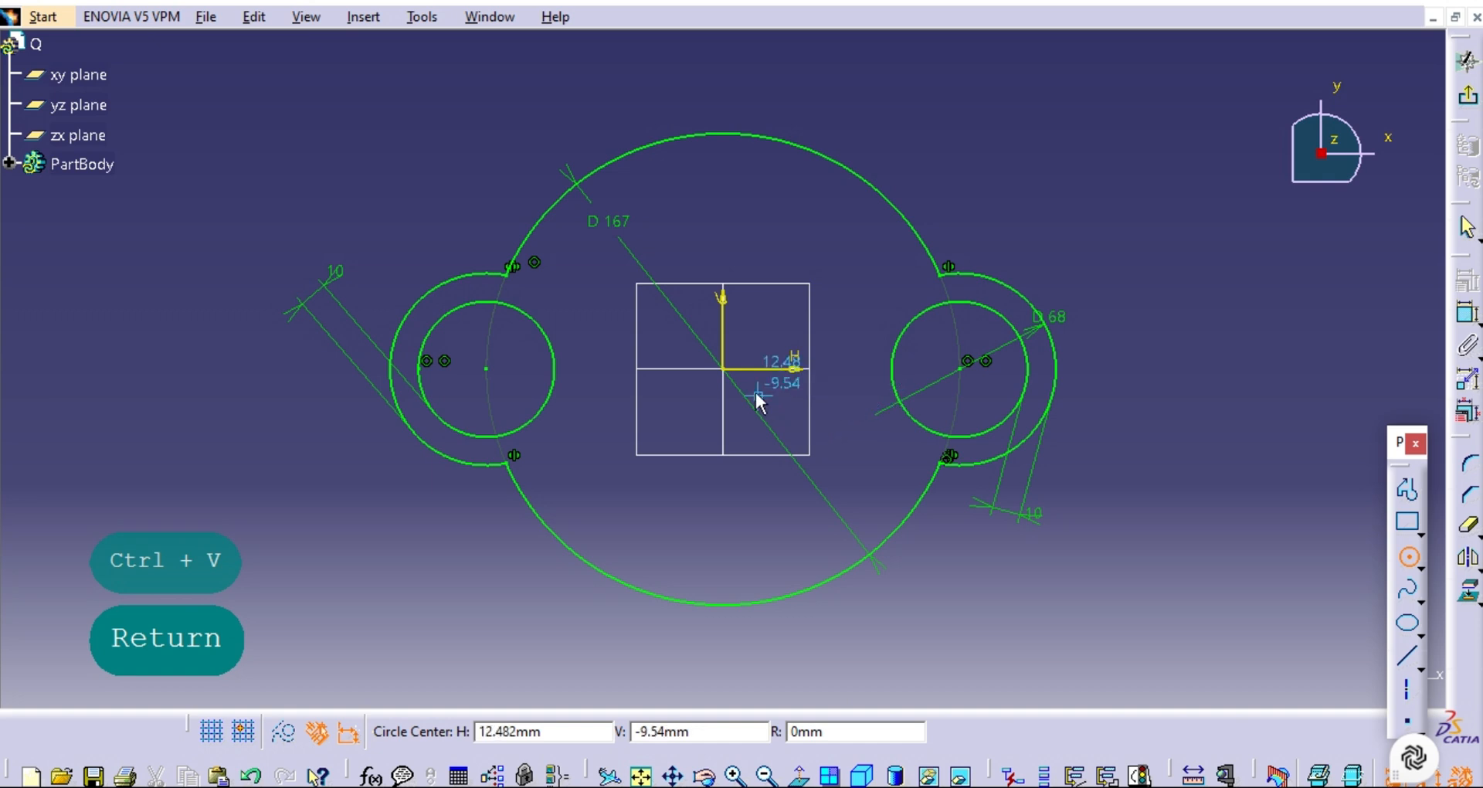
left_click(723, 368)
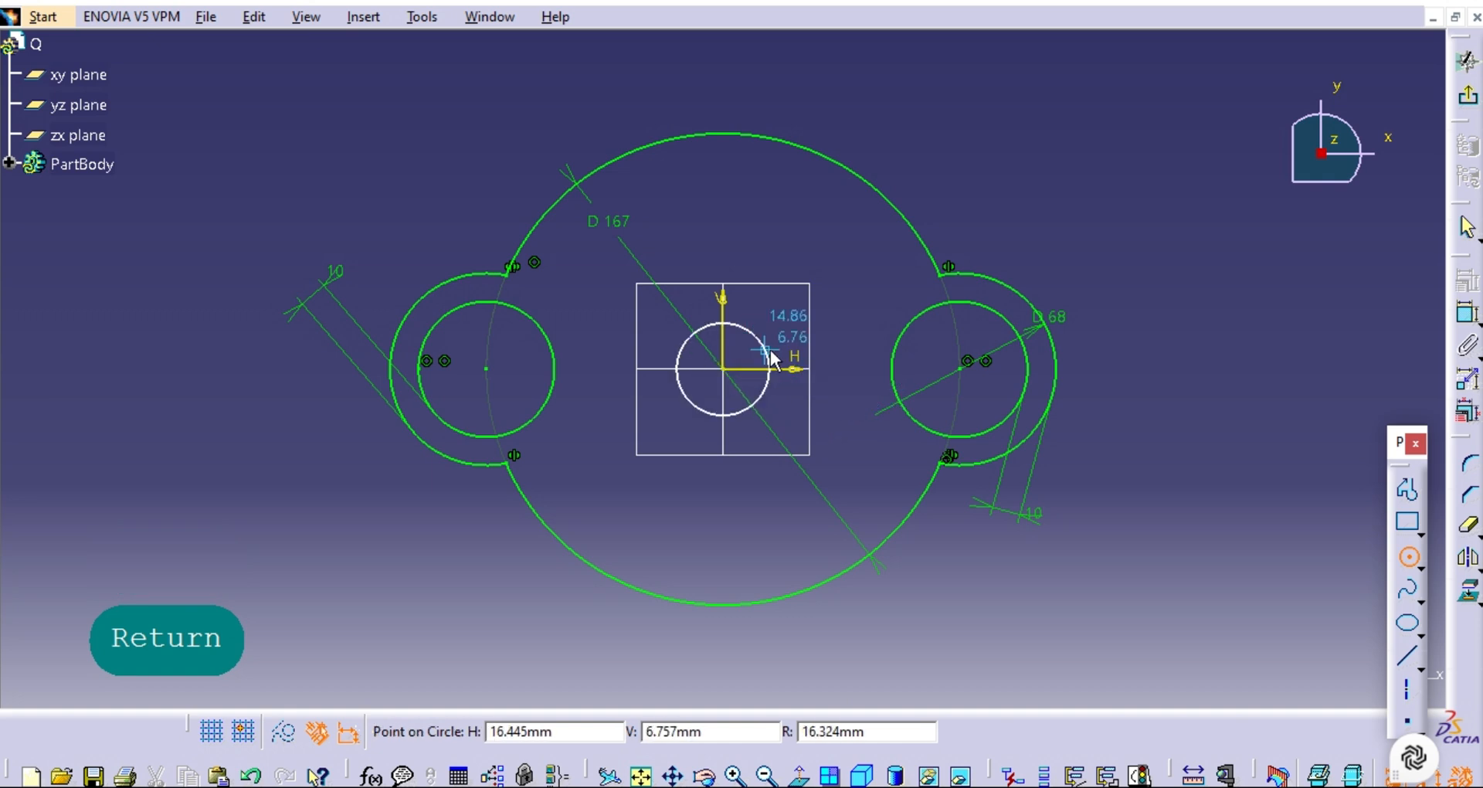
left_click(782, 338)
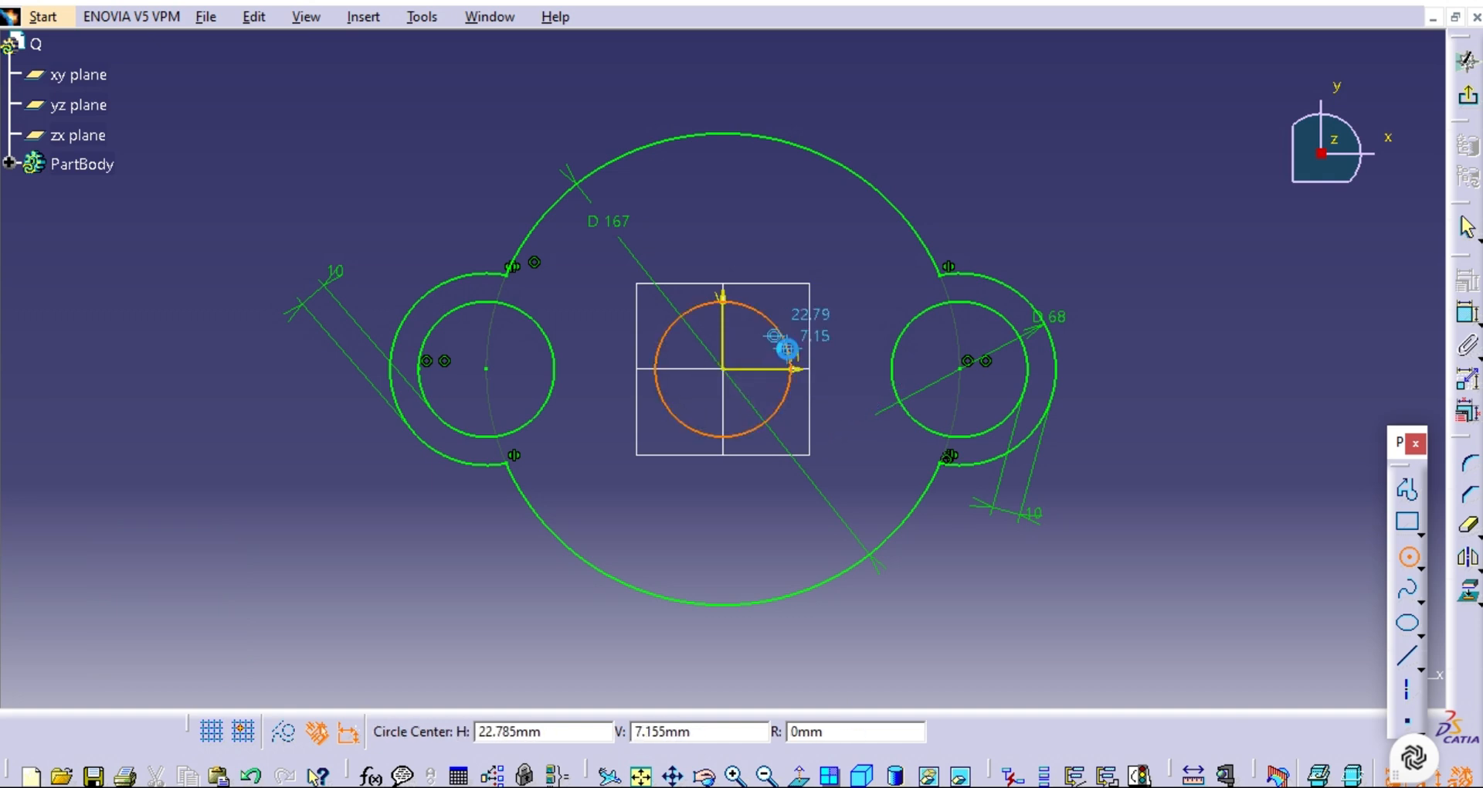
Dimension the central circle's diameter as 50 mm and exit the sketch.
left_click(1467, 313)
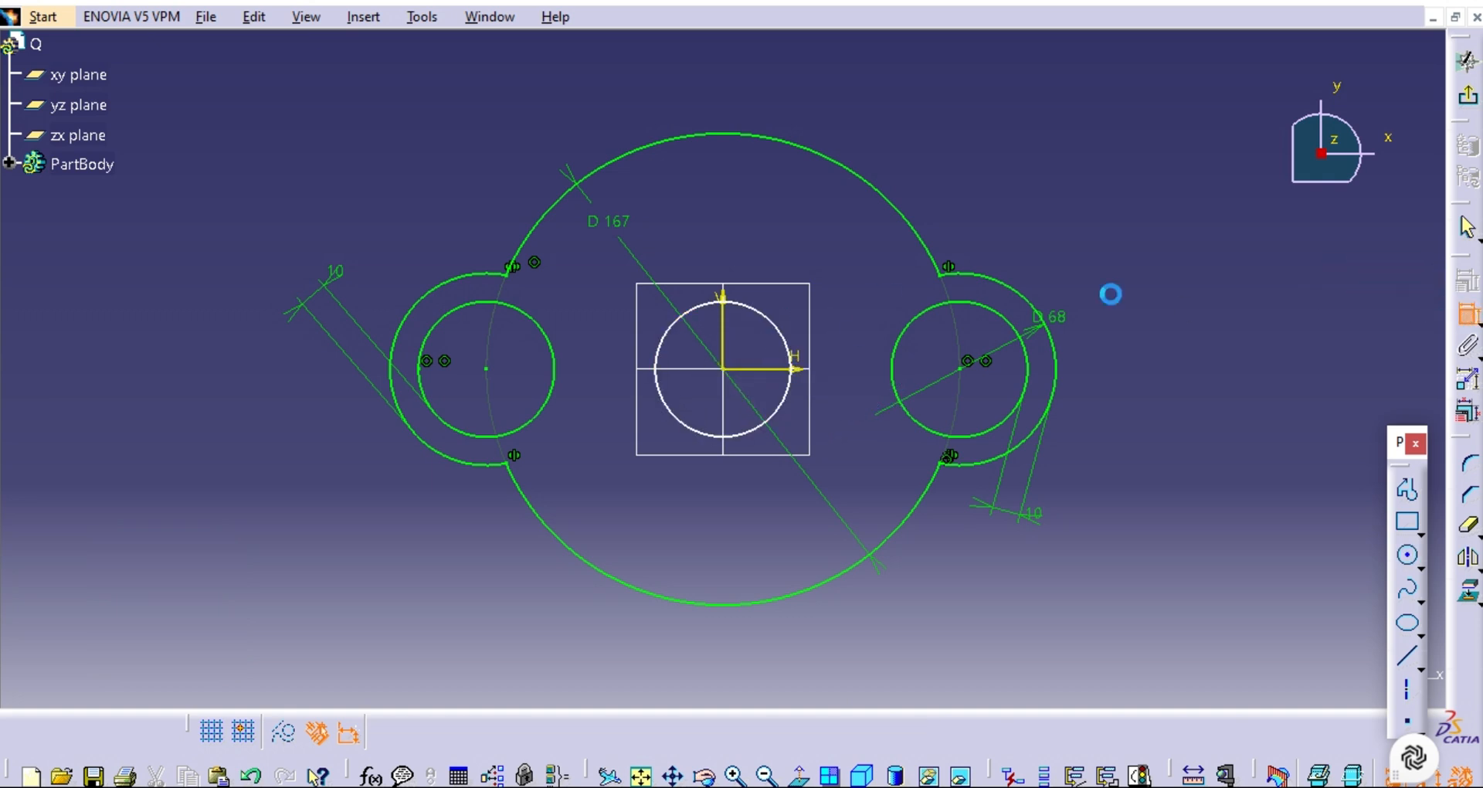
left_click(792, 358)
left_click(1004, 134)
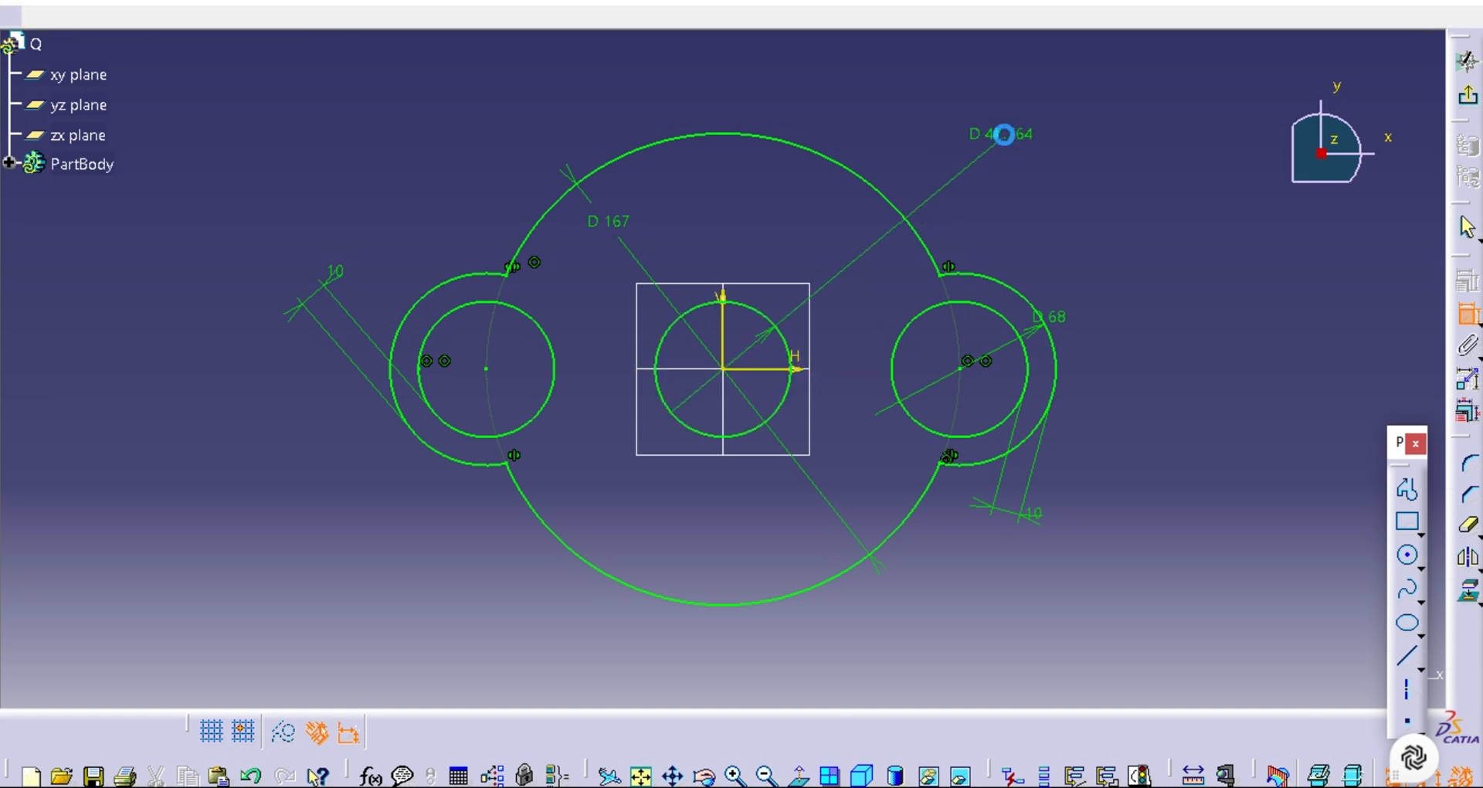
double_click(1004, 134)
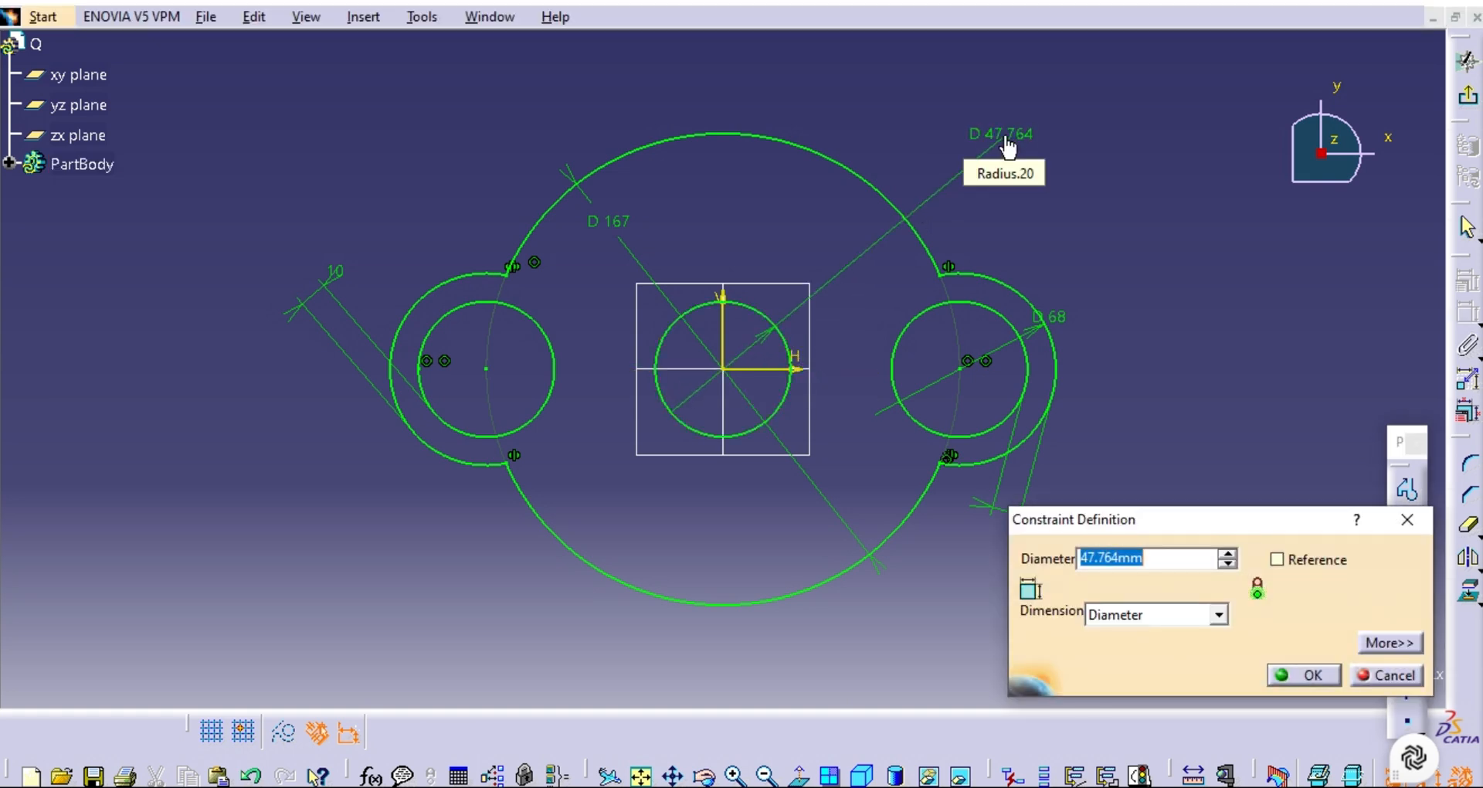
double_click(1156, 555)
left_click(1095, 558)
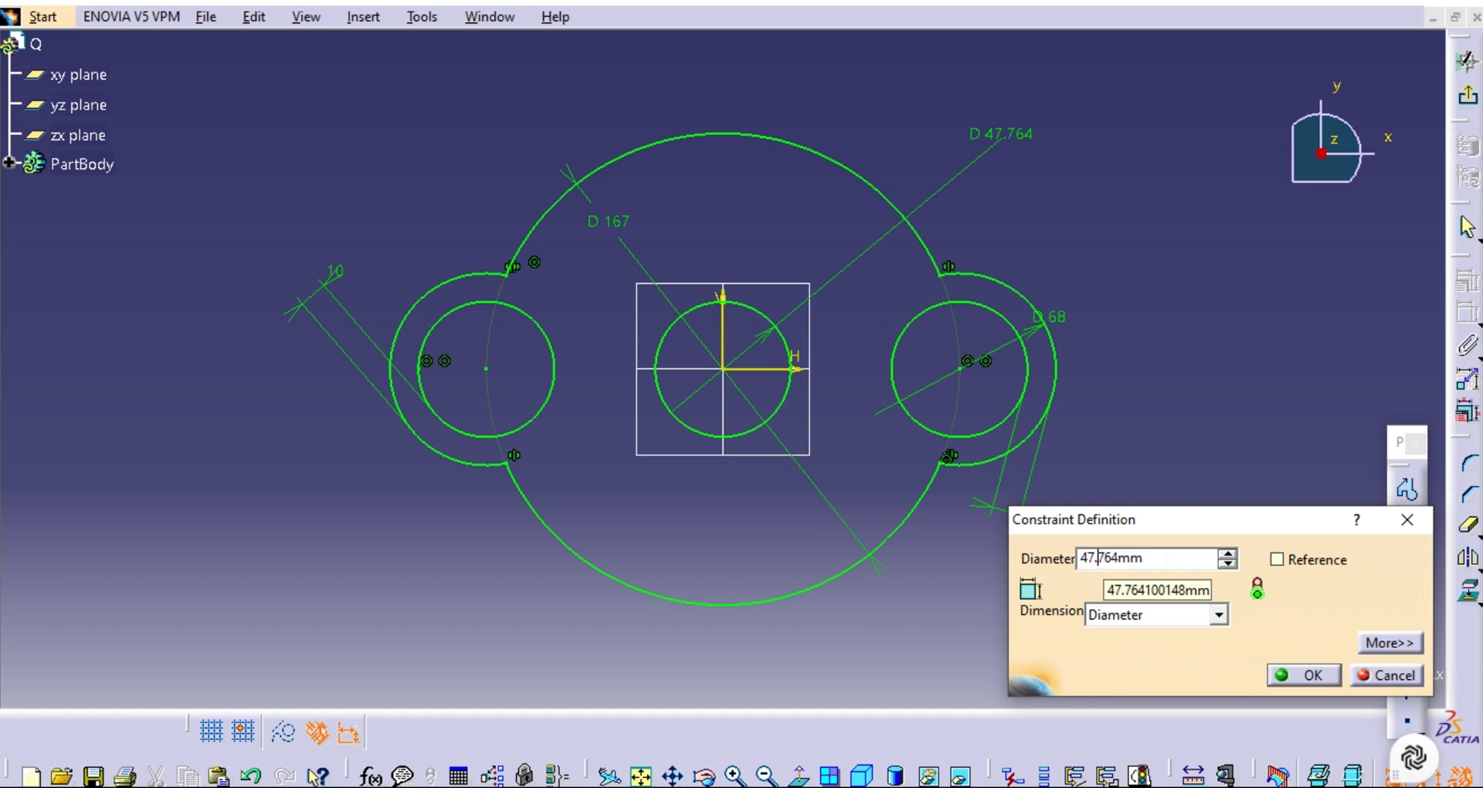
left_click_drag(1153, 558, 1105, 558)
key("Delete")
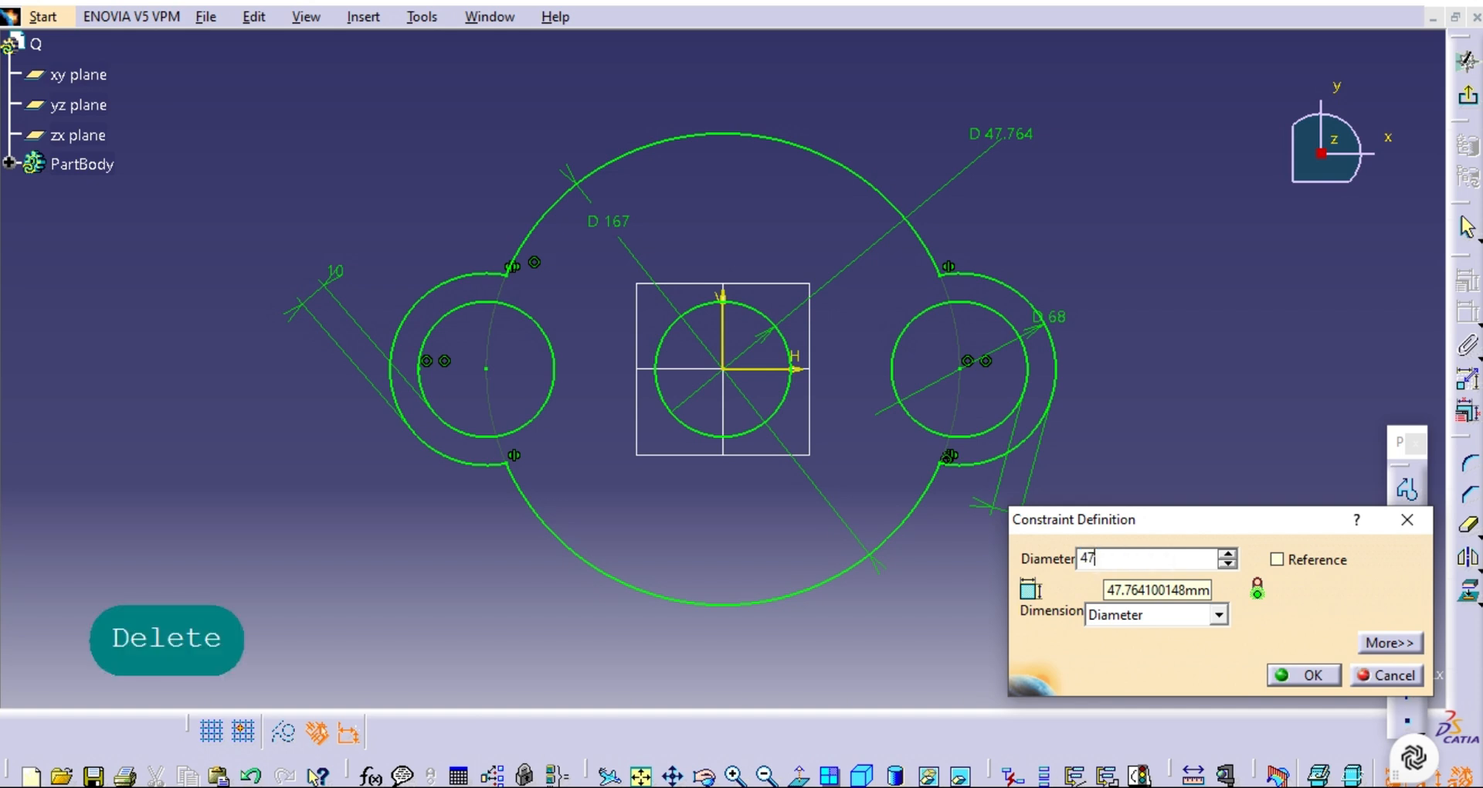
left_click(1227, 554)
left_click(1228, 554)
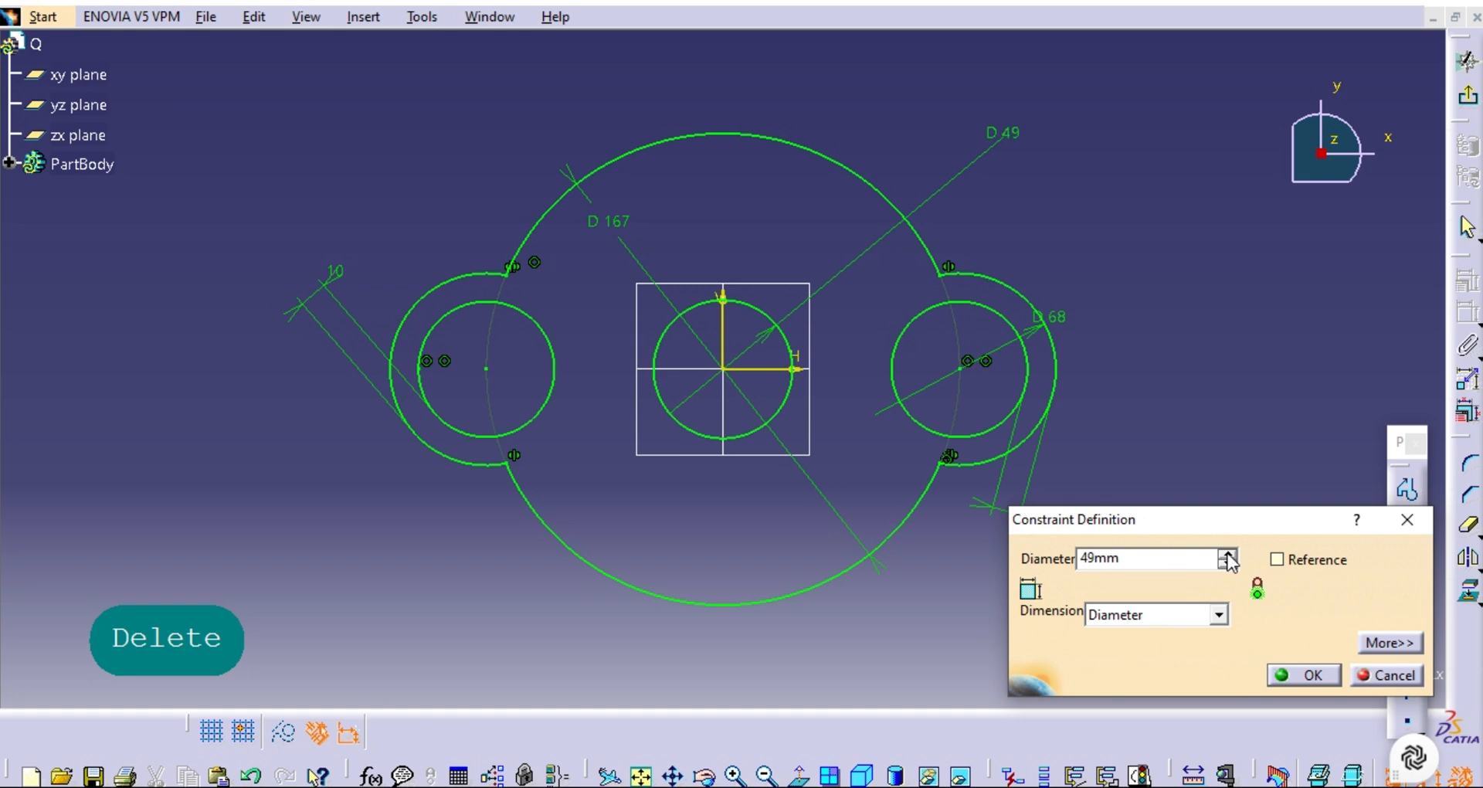
left_click(1228, 554)
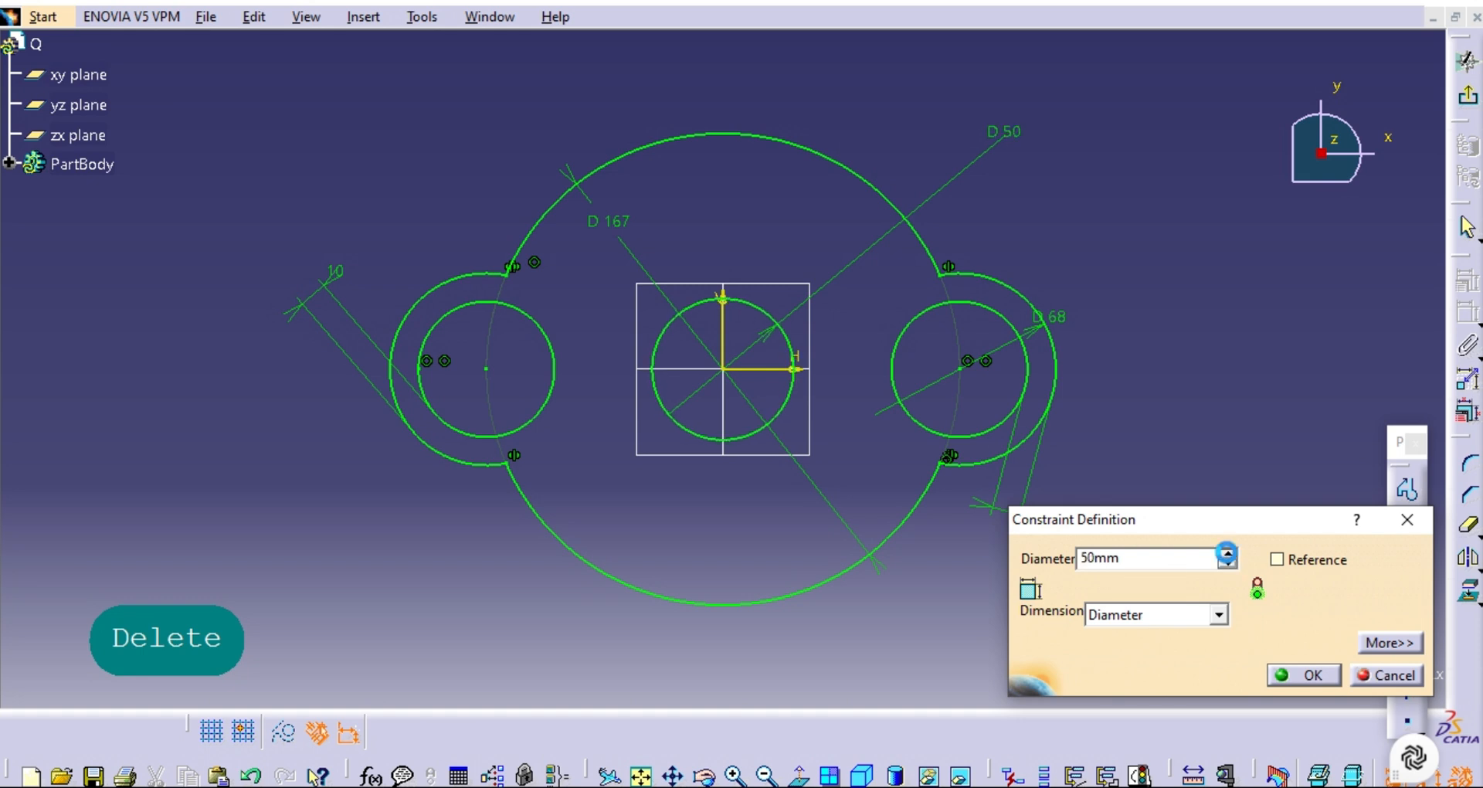
left_click(1290, 675)
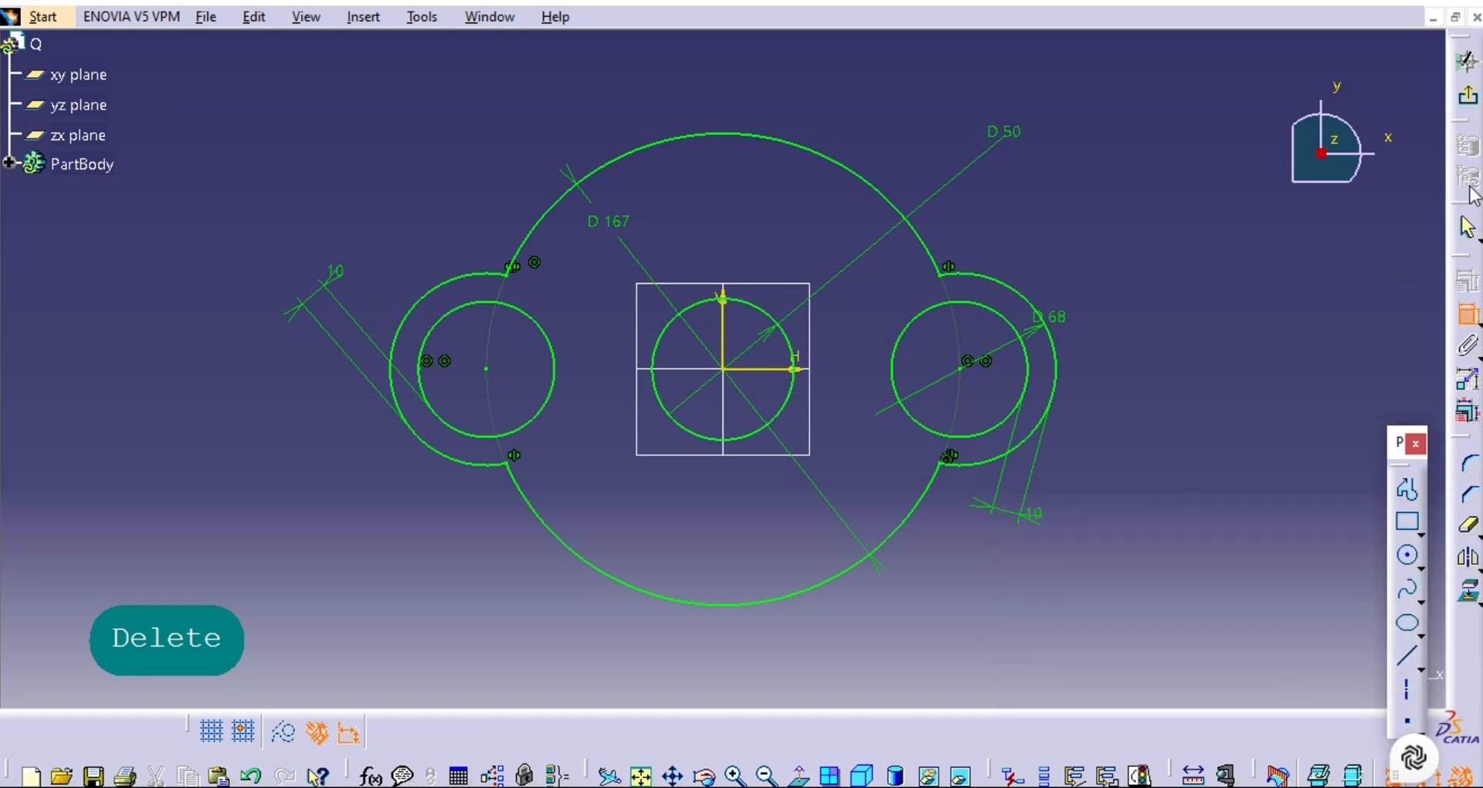
left_click(1470, 102)
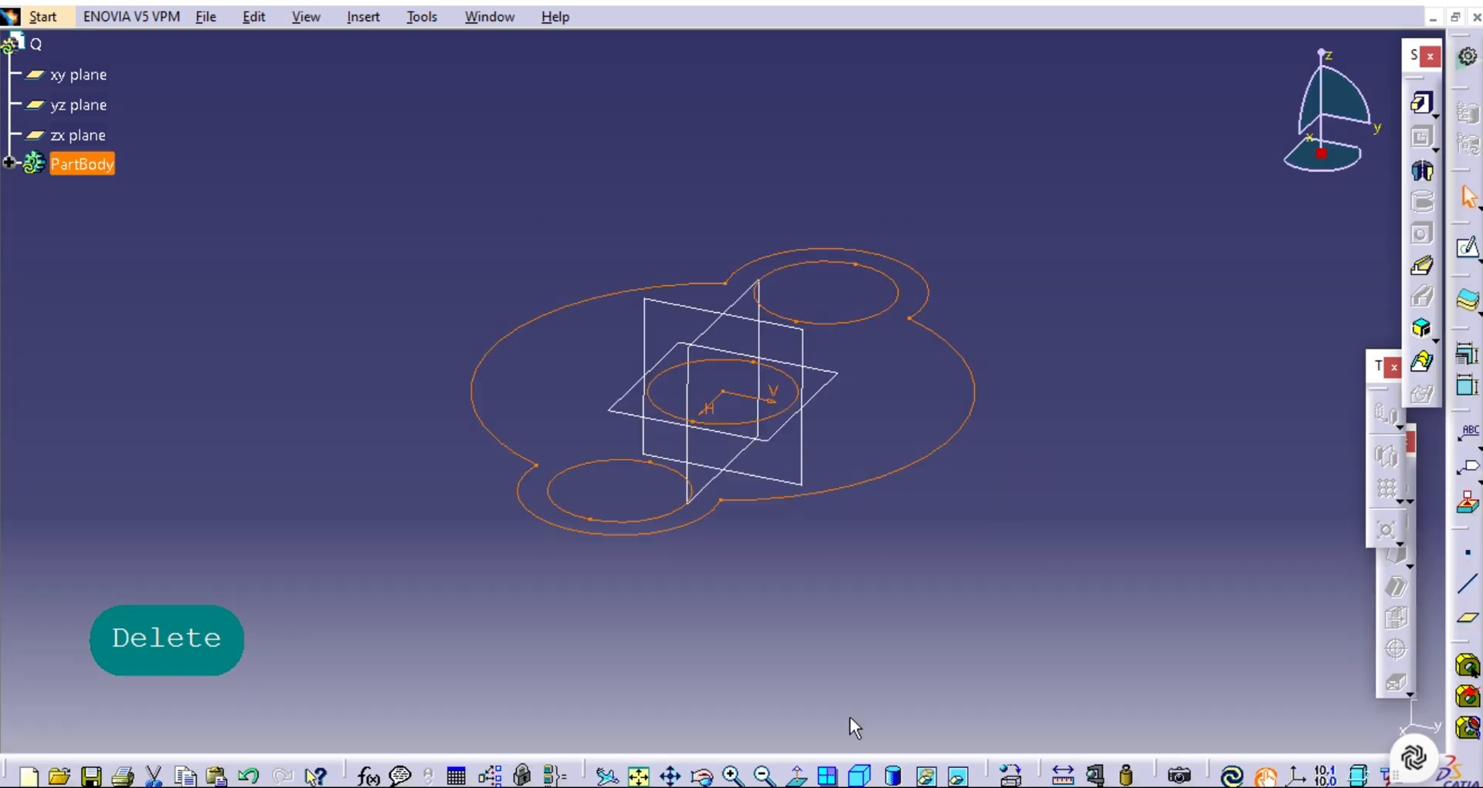
left_click(639, 775)
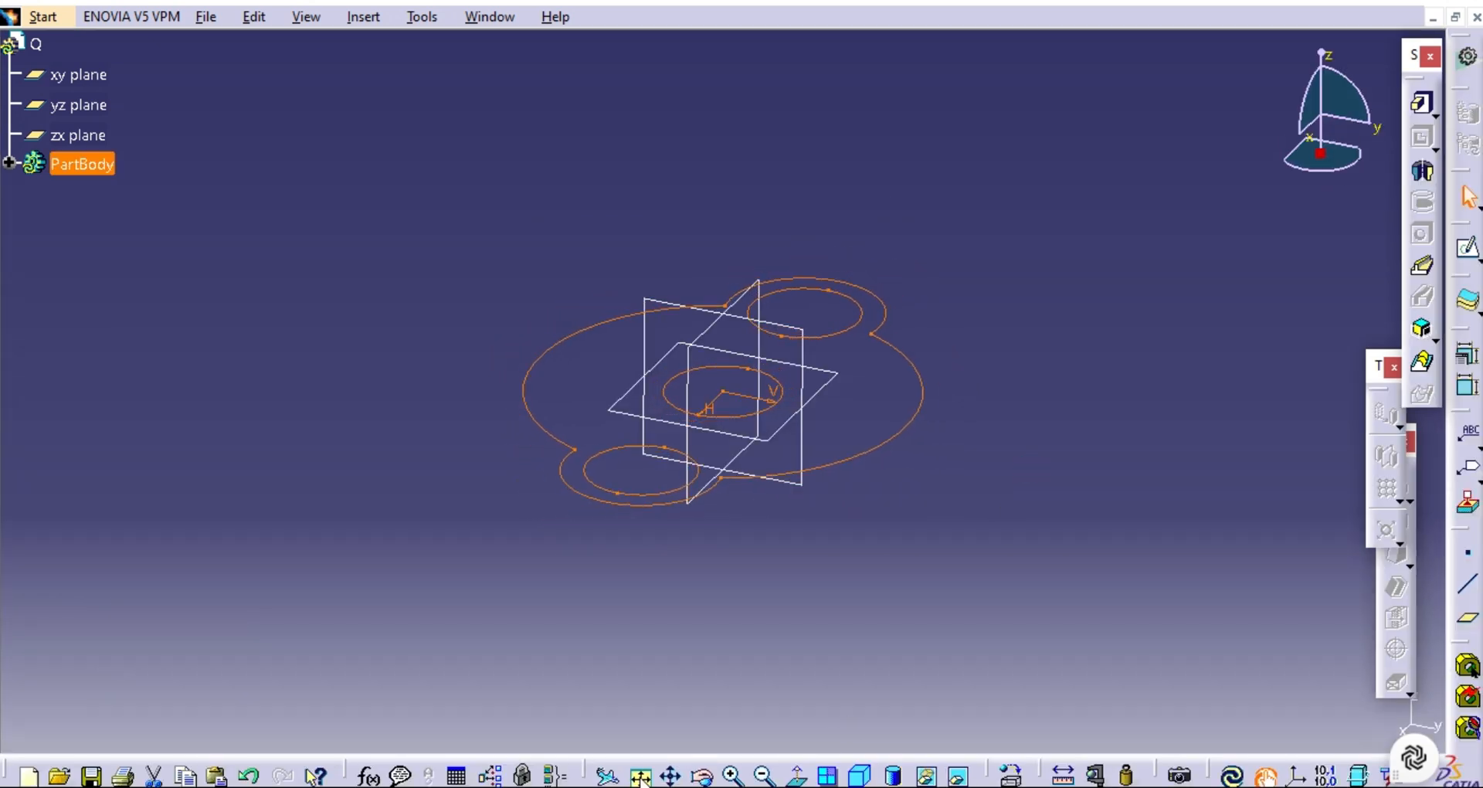
Pad the lobed profile sketch with a 20 mm length and mirrored extent.
left_click(1422, 107)
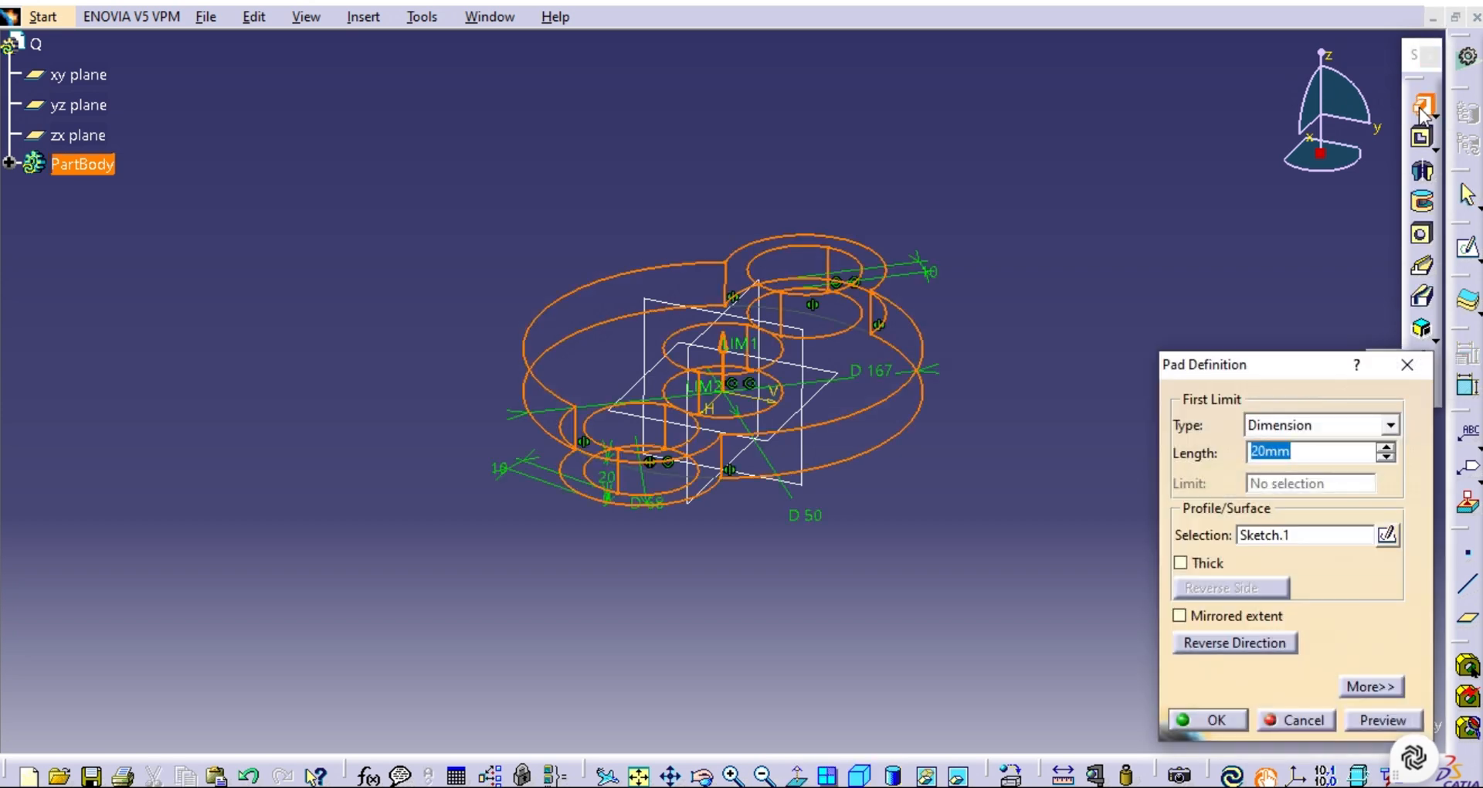
left_click(1179, 616)
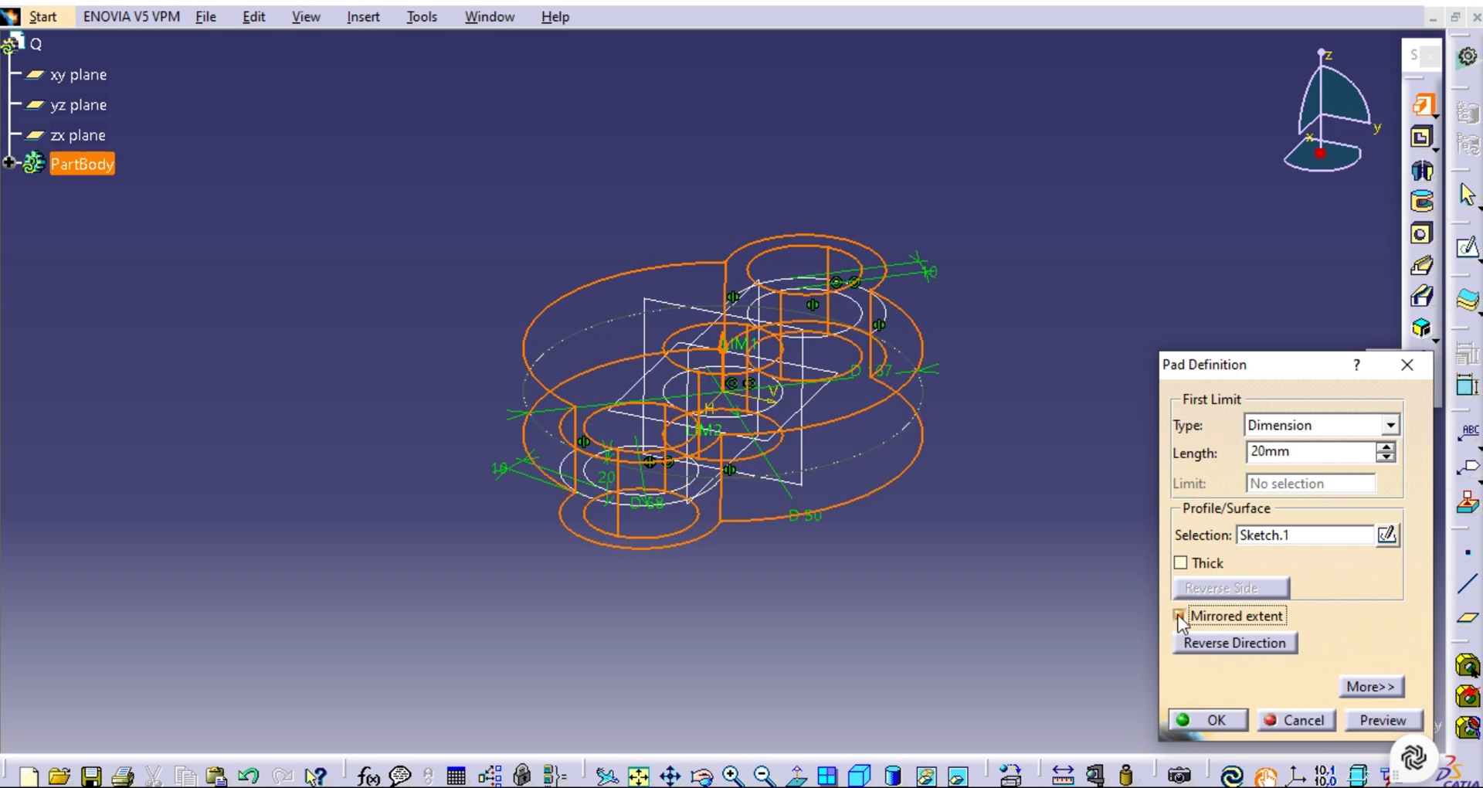
left_click(1372, 726)
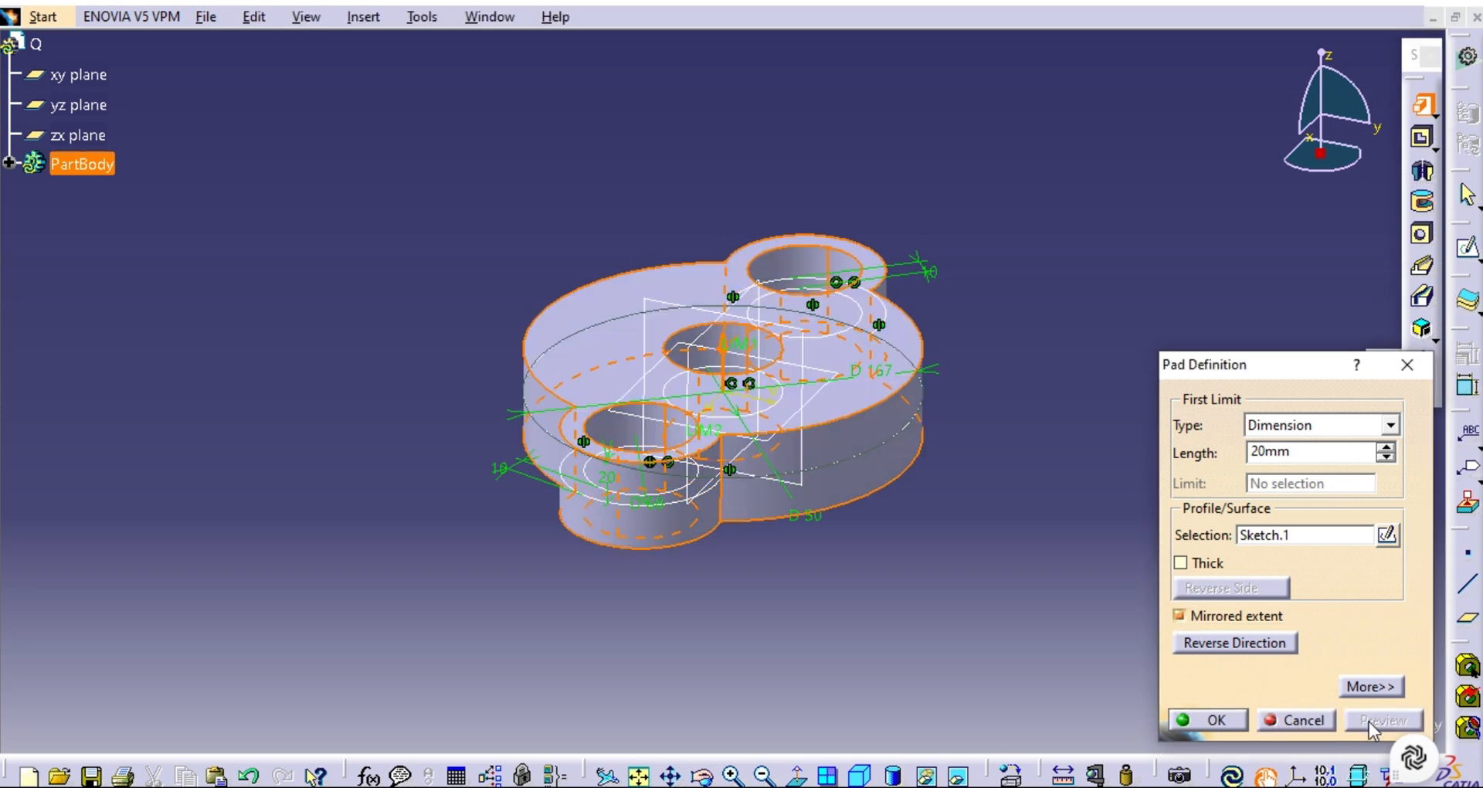
left_click(1205, 720)
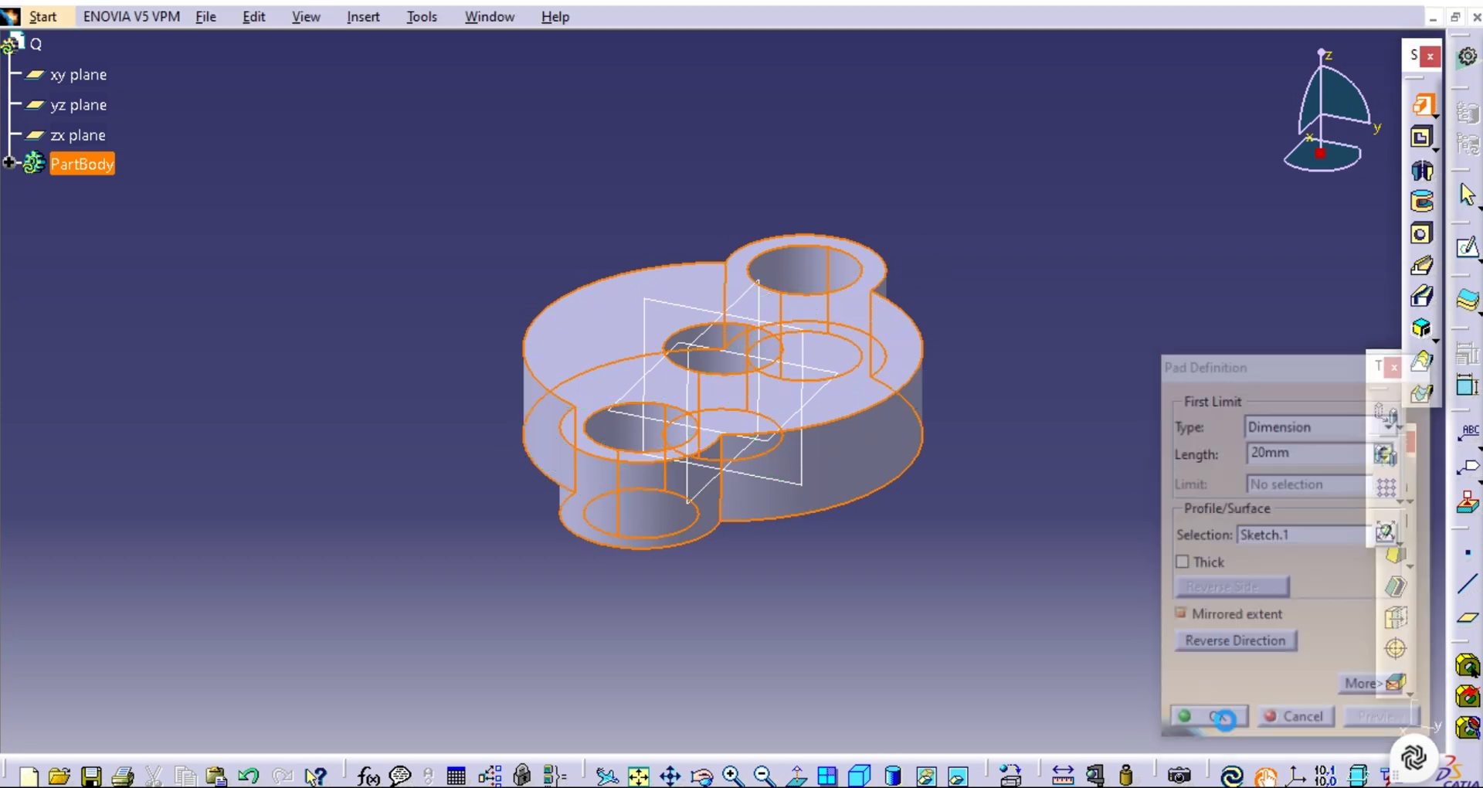
left_click(1036, 618)
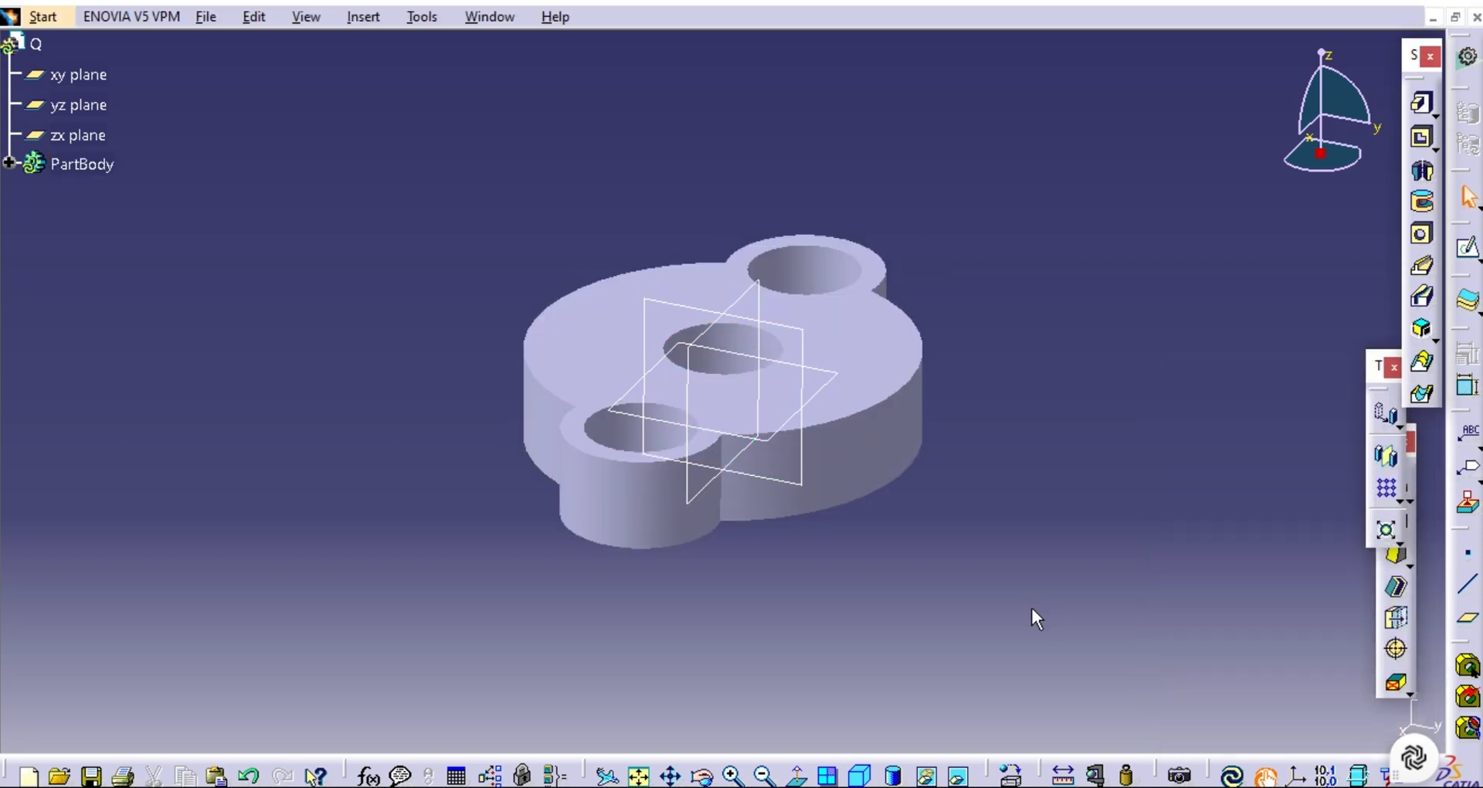
Hide the xy, yz and zx reference planes.
left_click(860, 777)
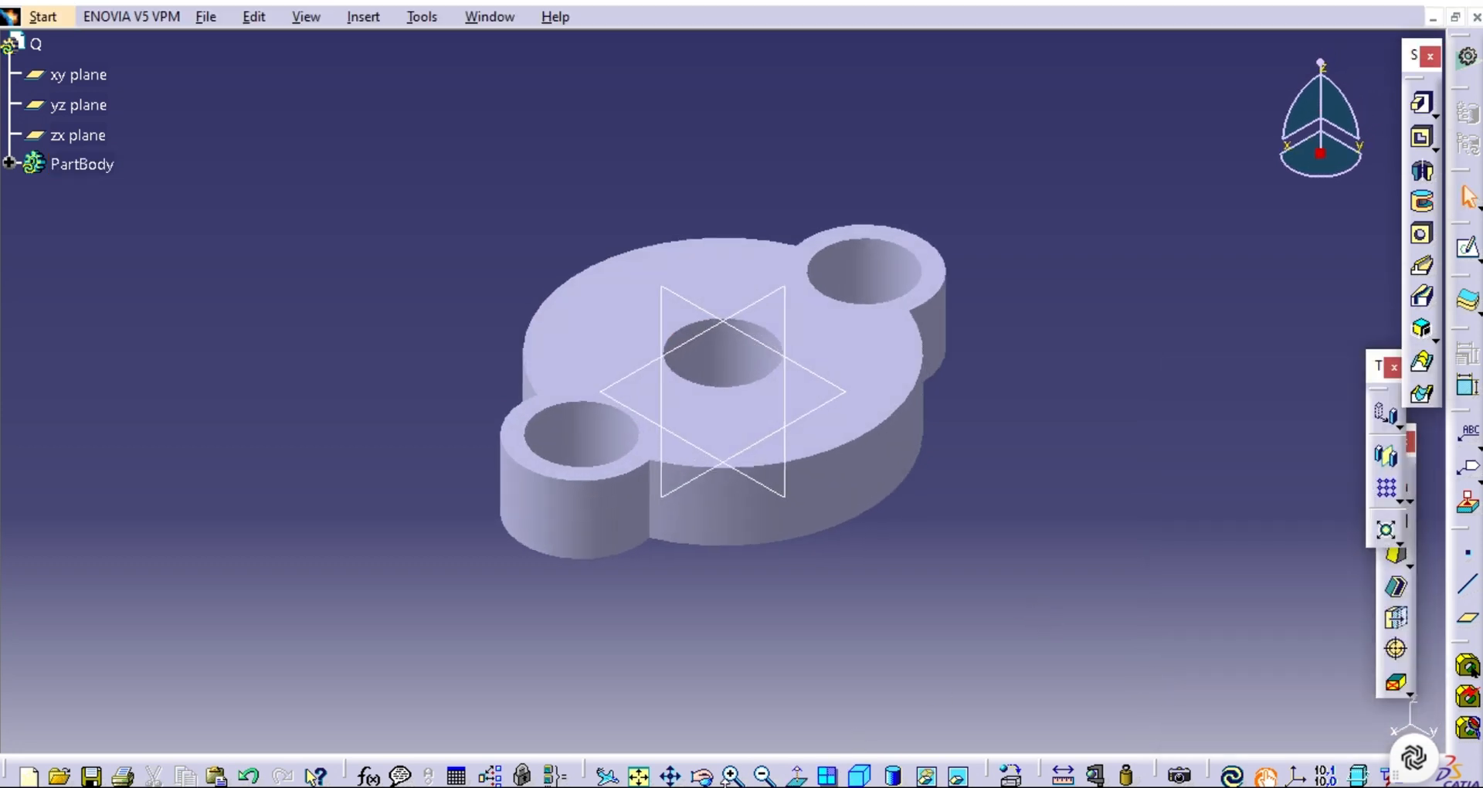
left_click(704, 776)
left_click_drag(587, 155, 804, 388)
left_click(105, 77)
left_click(91, 105, "ctrl")
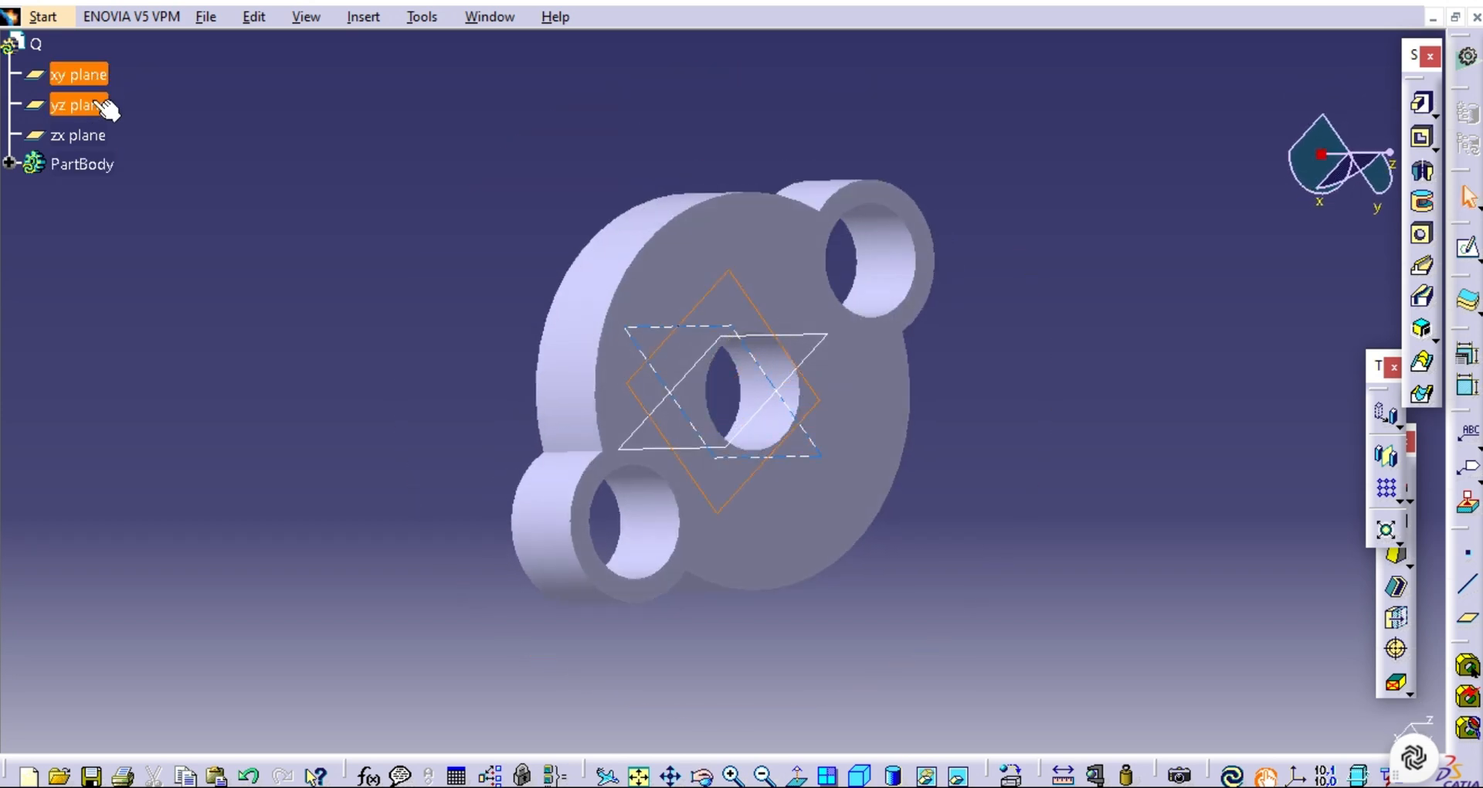
left_click(93, 136, "ctrl")
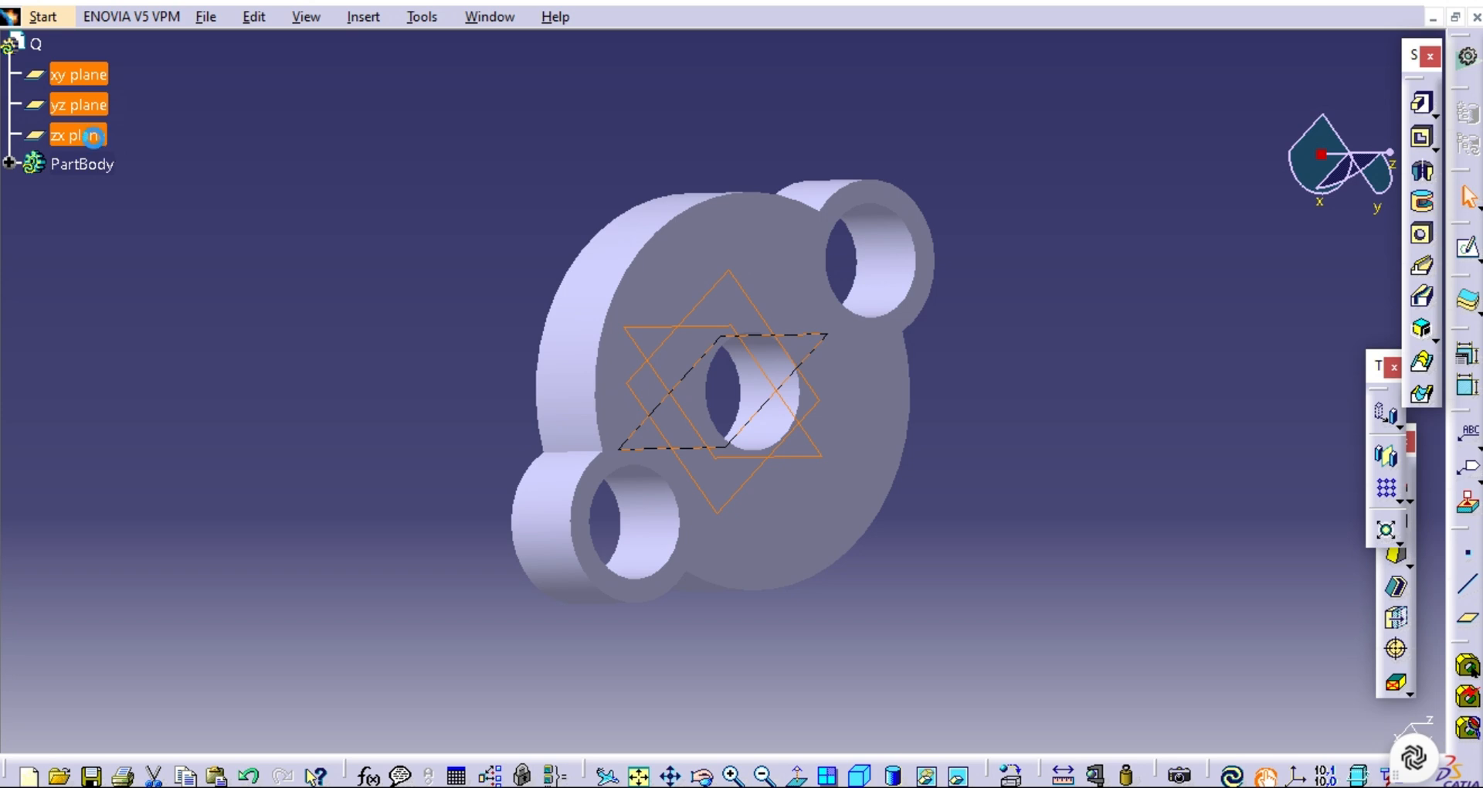
right_click(93, 136)
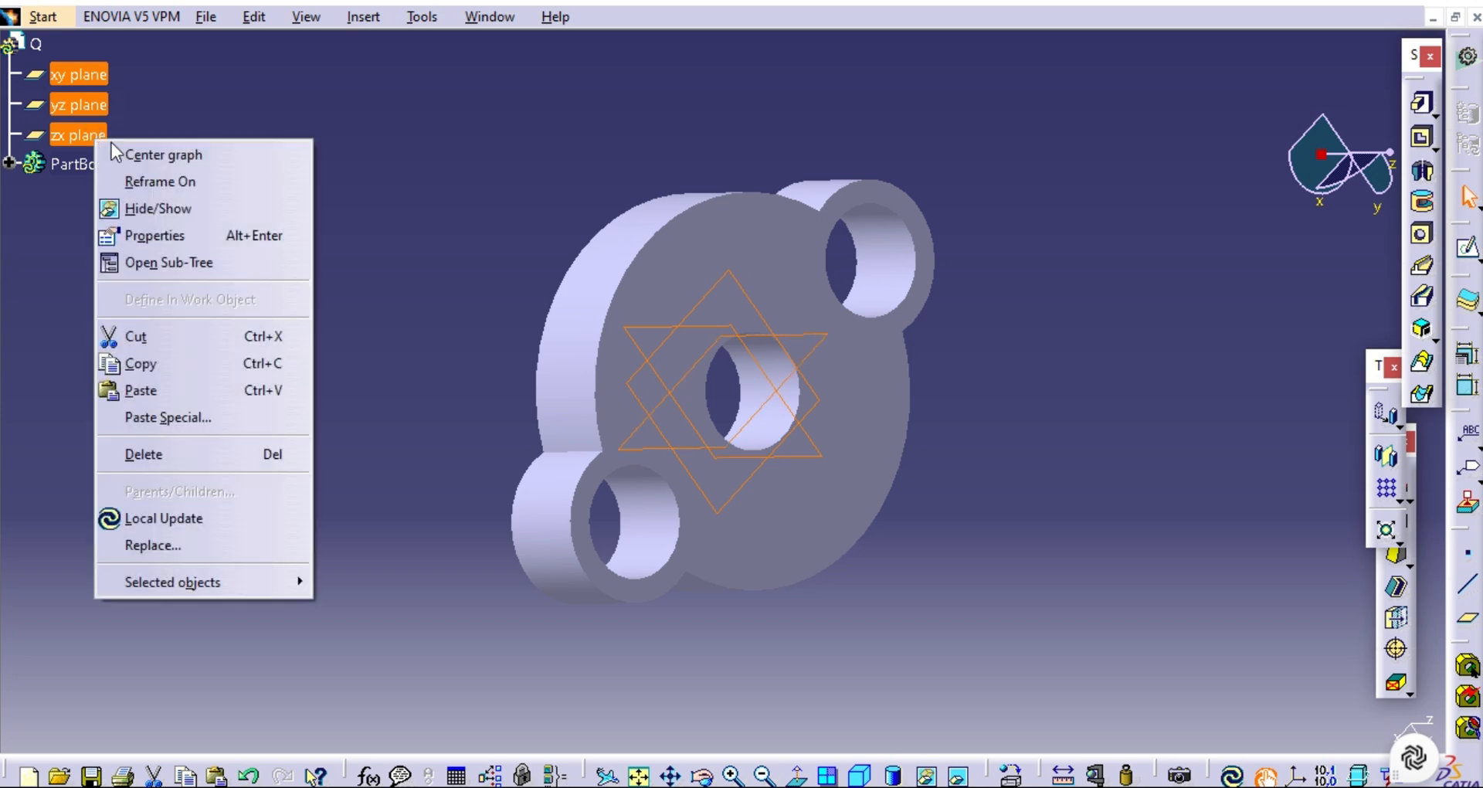
left_click(155, 209)
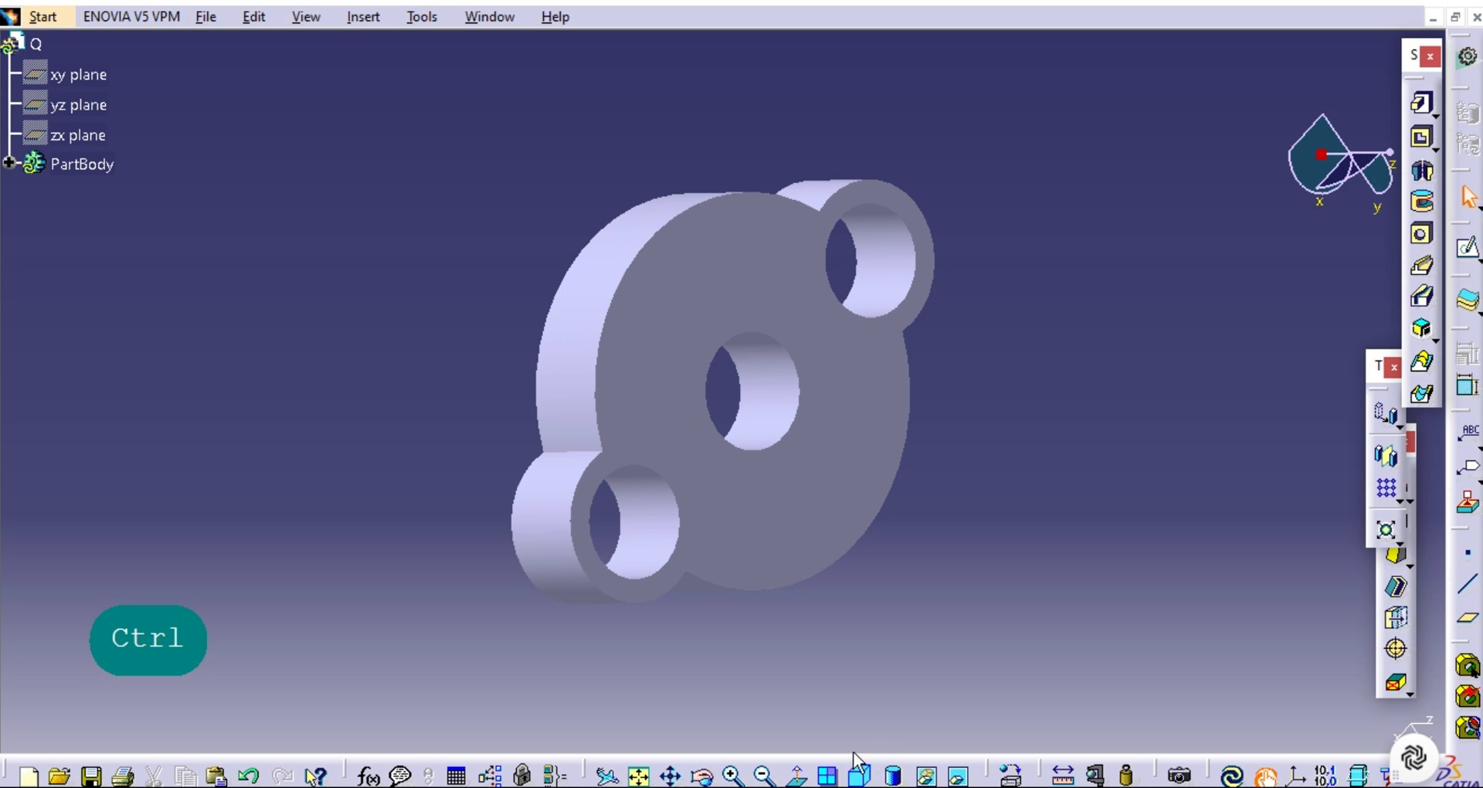
Examine the padded part's top face, underside and through holes, return to the isometric view and dismiss the AI chat popup.
left_click(861, 777)
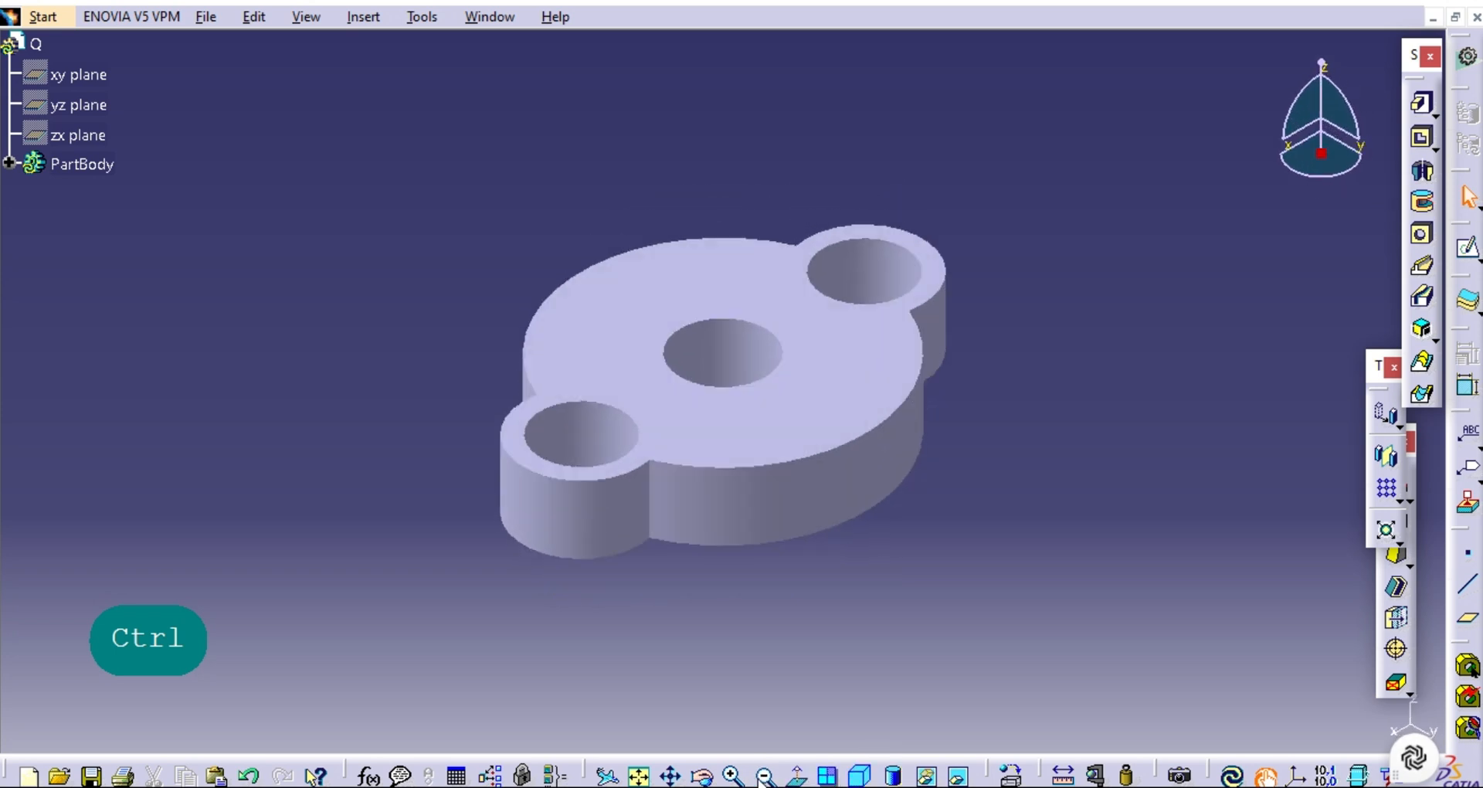
left_click(704, 778)
left_click_drag(757, 626, 966, 567)
key("ctrl+c")
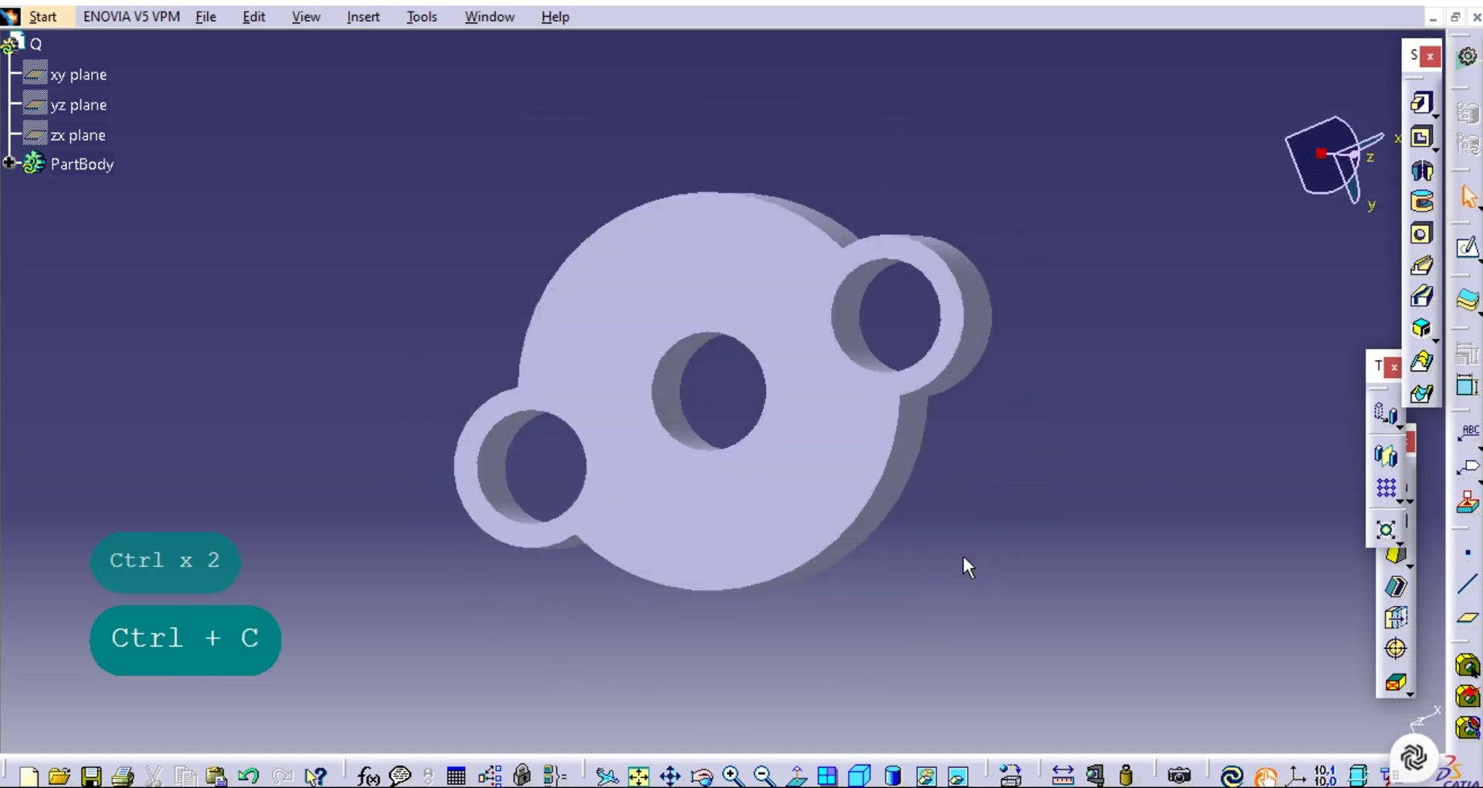
left_click(732, 775)
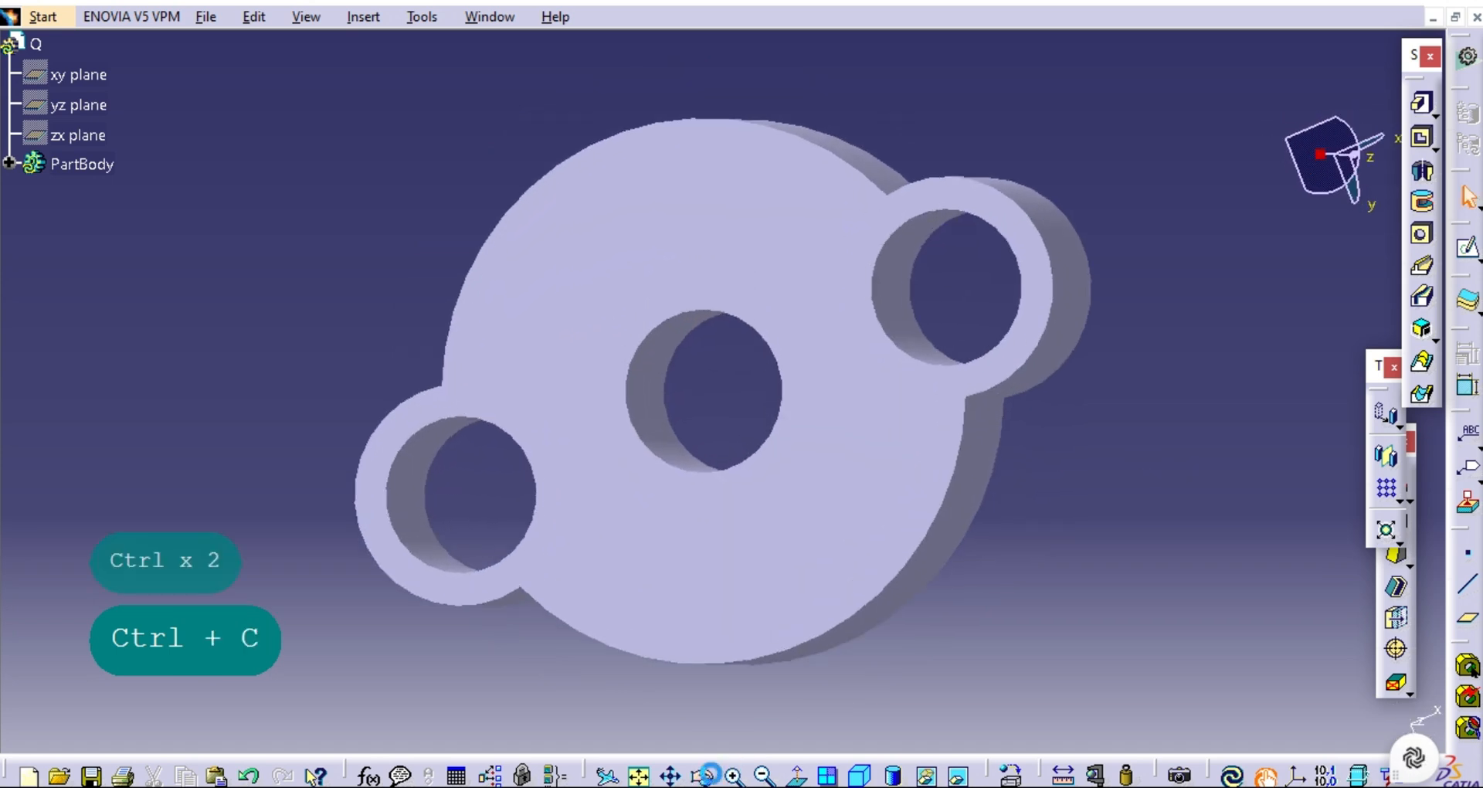
left_click(703, 775)
left_click_drag(422, 507, 1033, 400)
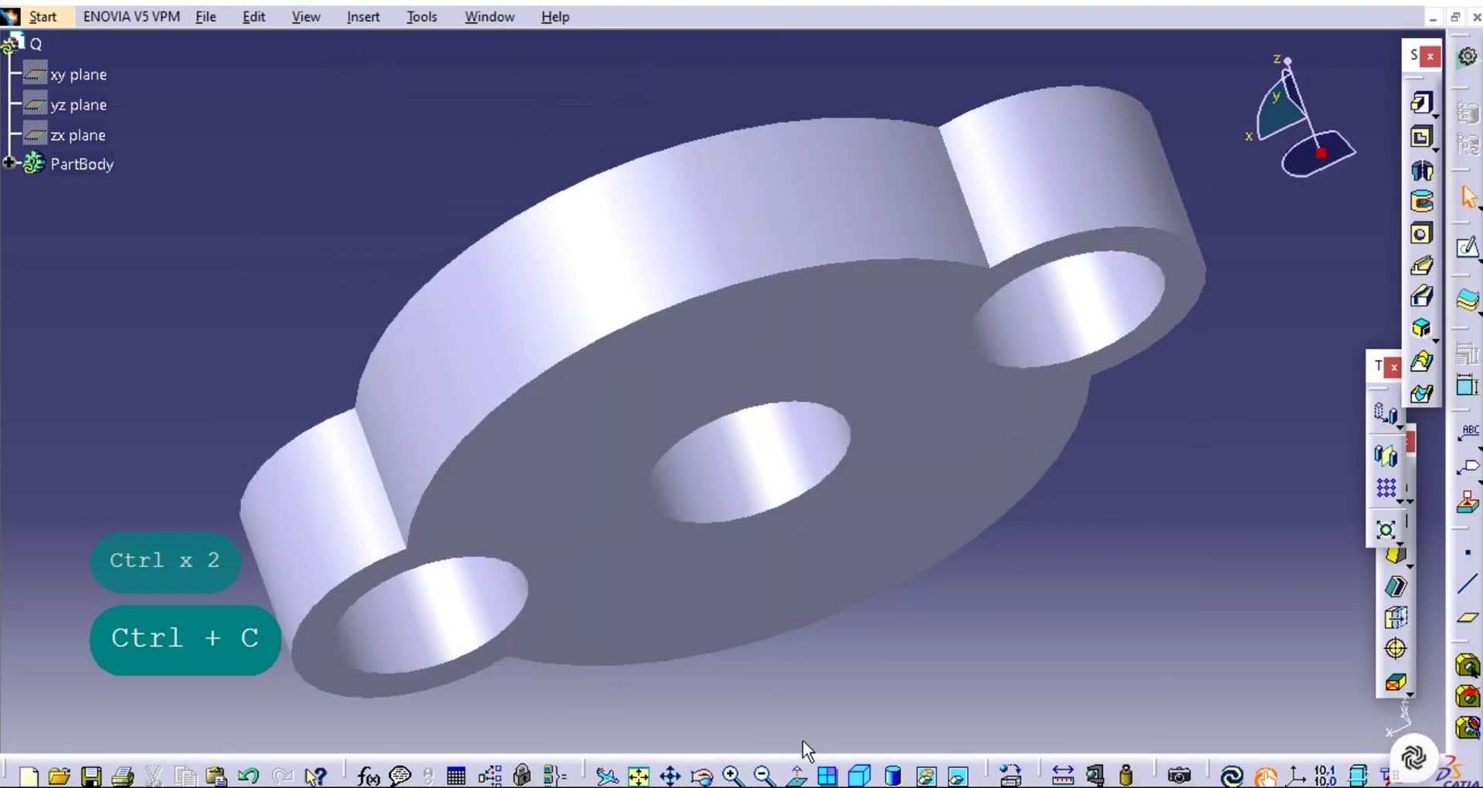
left_click(764, 775)
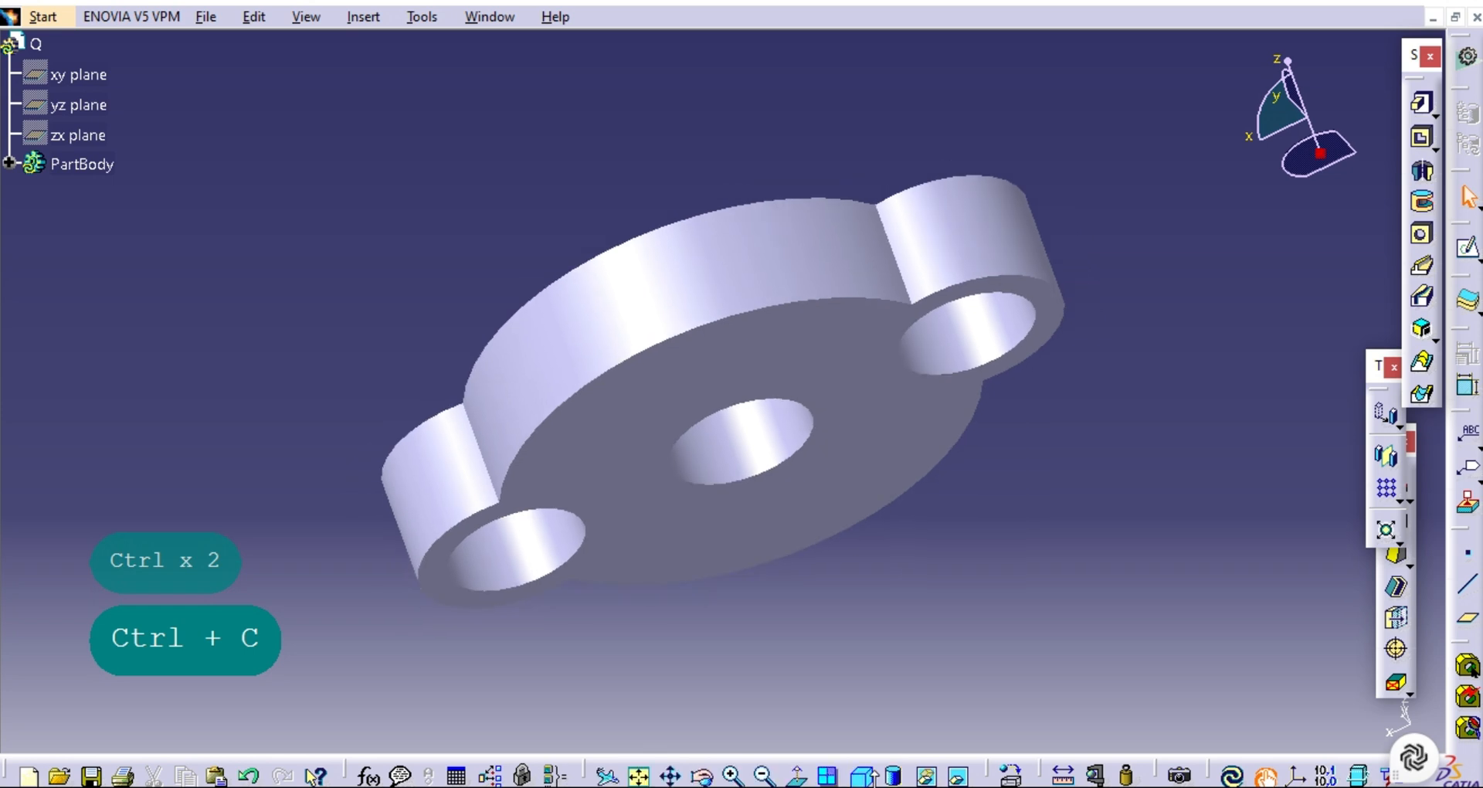
left_click(861, 776)
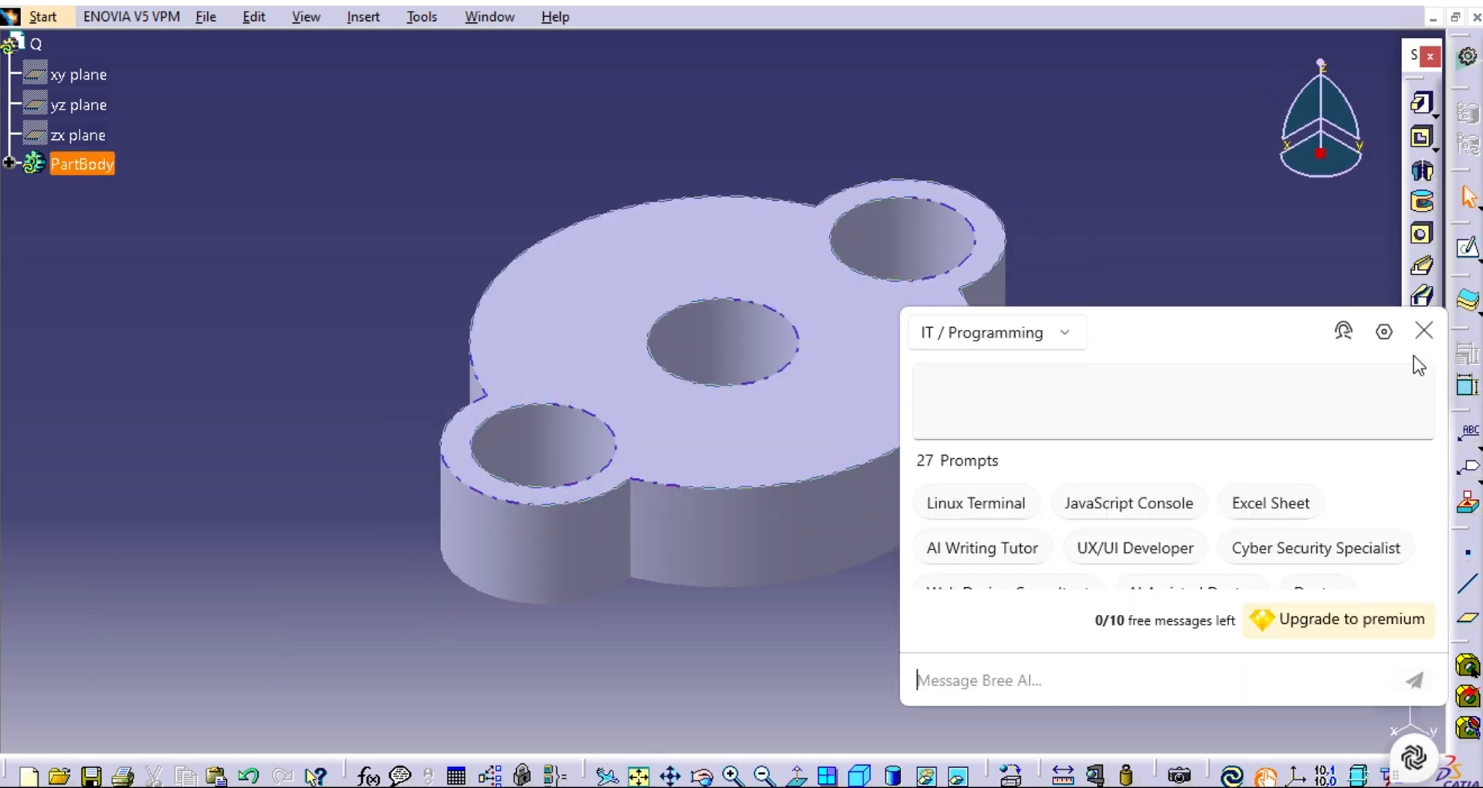
left_click(1423, 332)
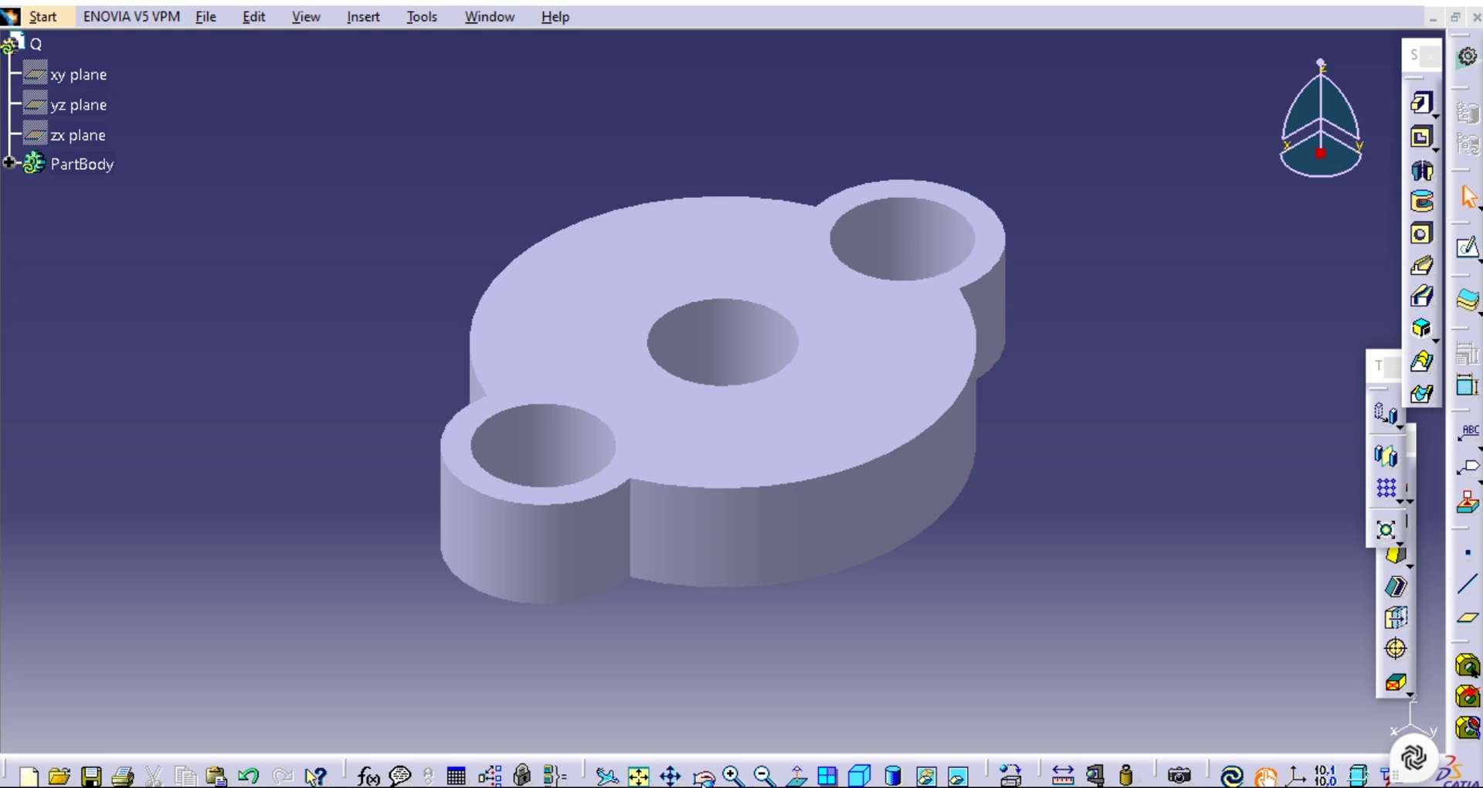
Review the part in the four-view layout and return to a single isometric view.
left_click(702, 775)
left_click_drag(788, 653, 924, 553)
left_click(829, 775)
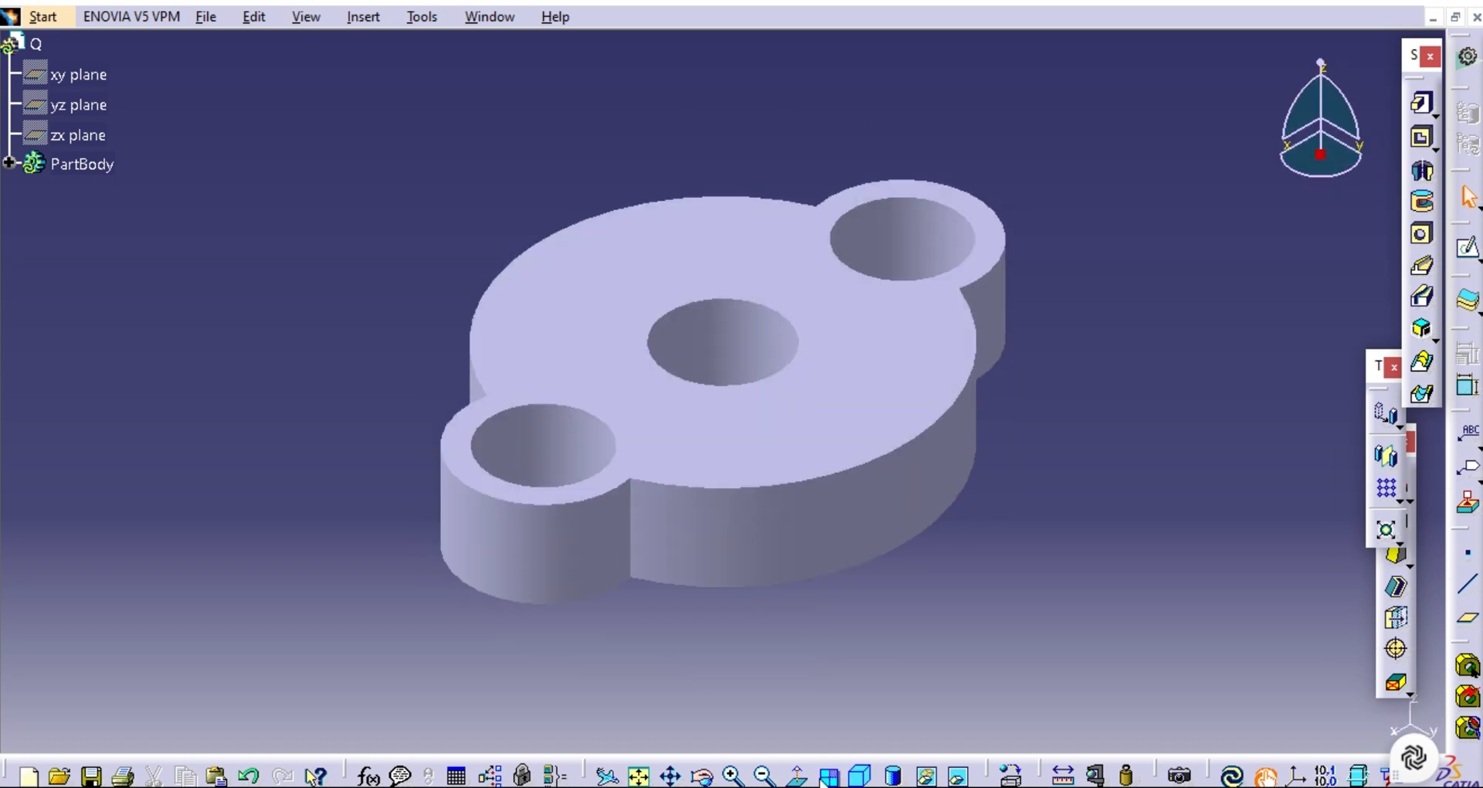
left_click(763, 775)
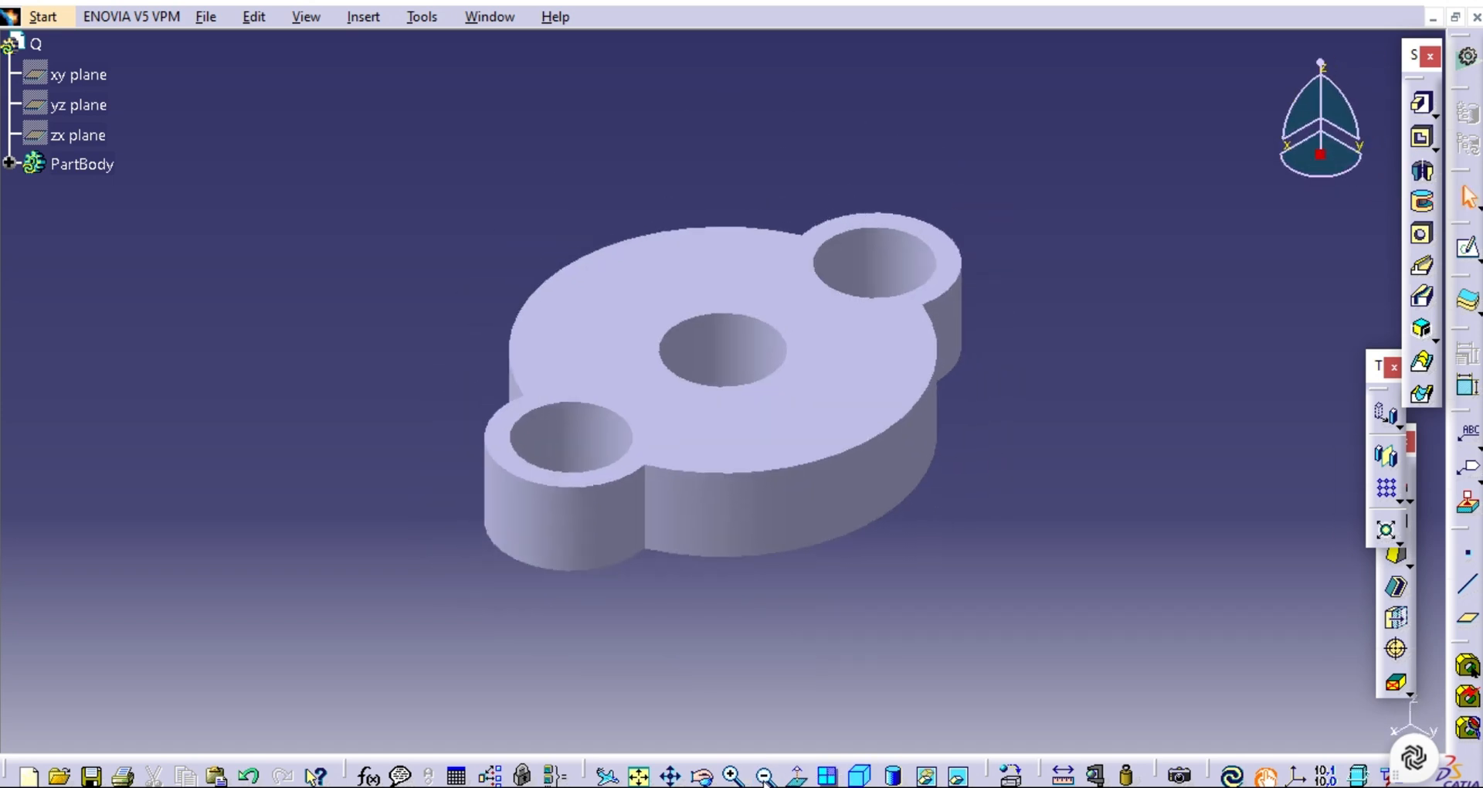
left_click(834, 777)
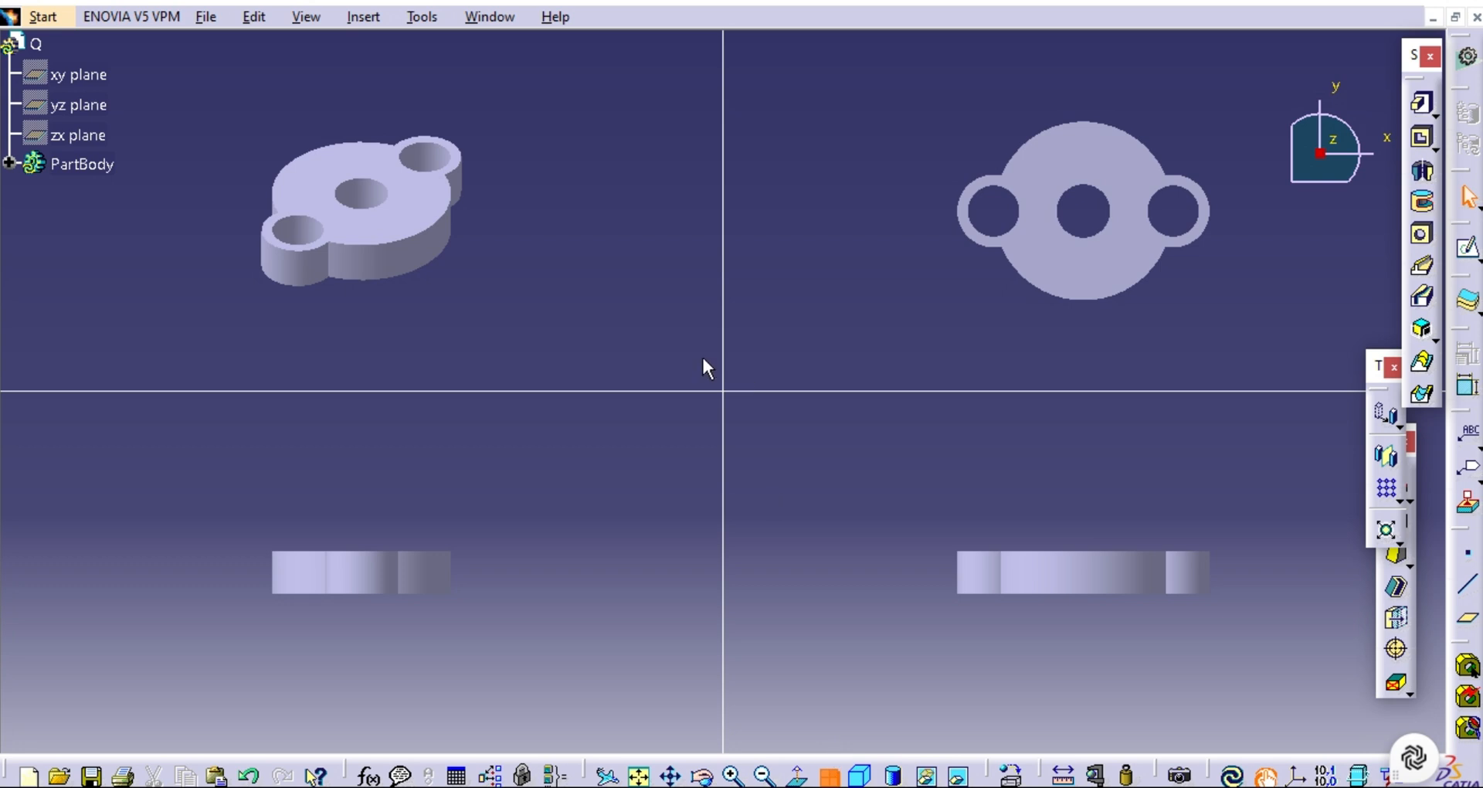
left_click(611, 326)
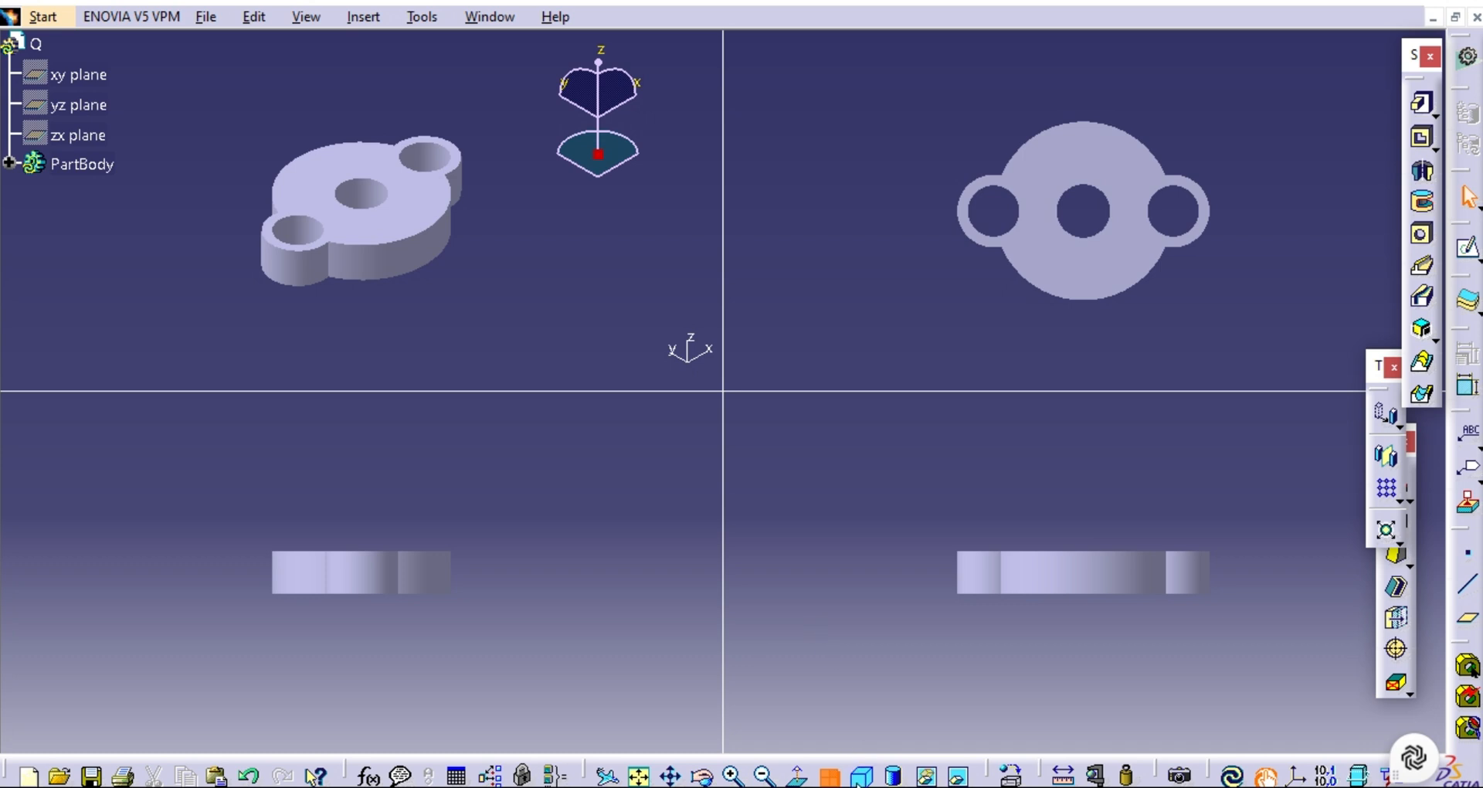
left_click(830, 777)
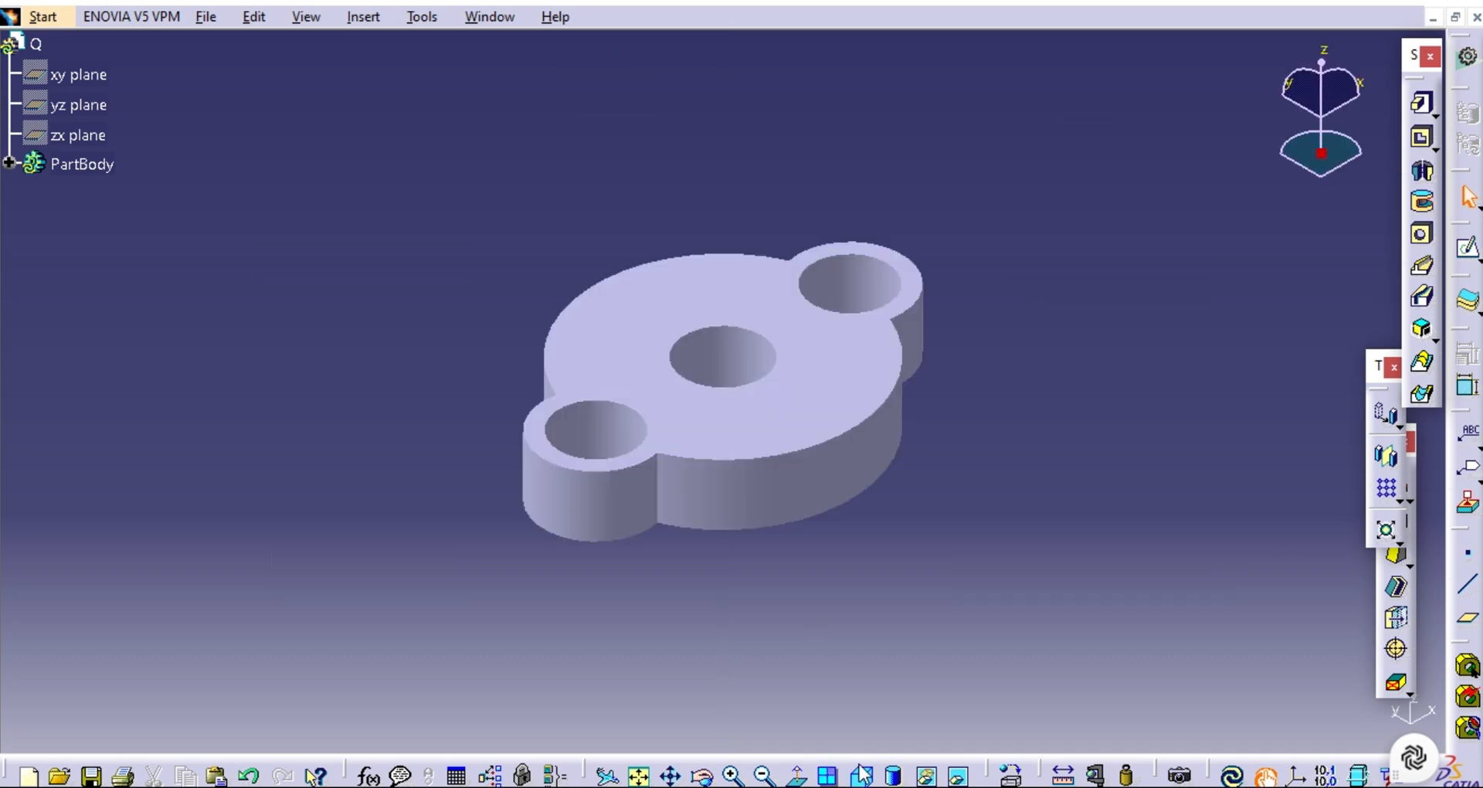
left_click(860, 776)
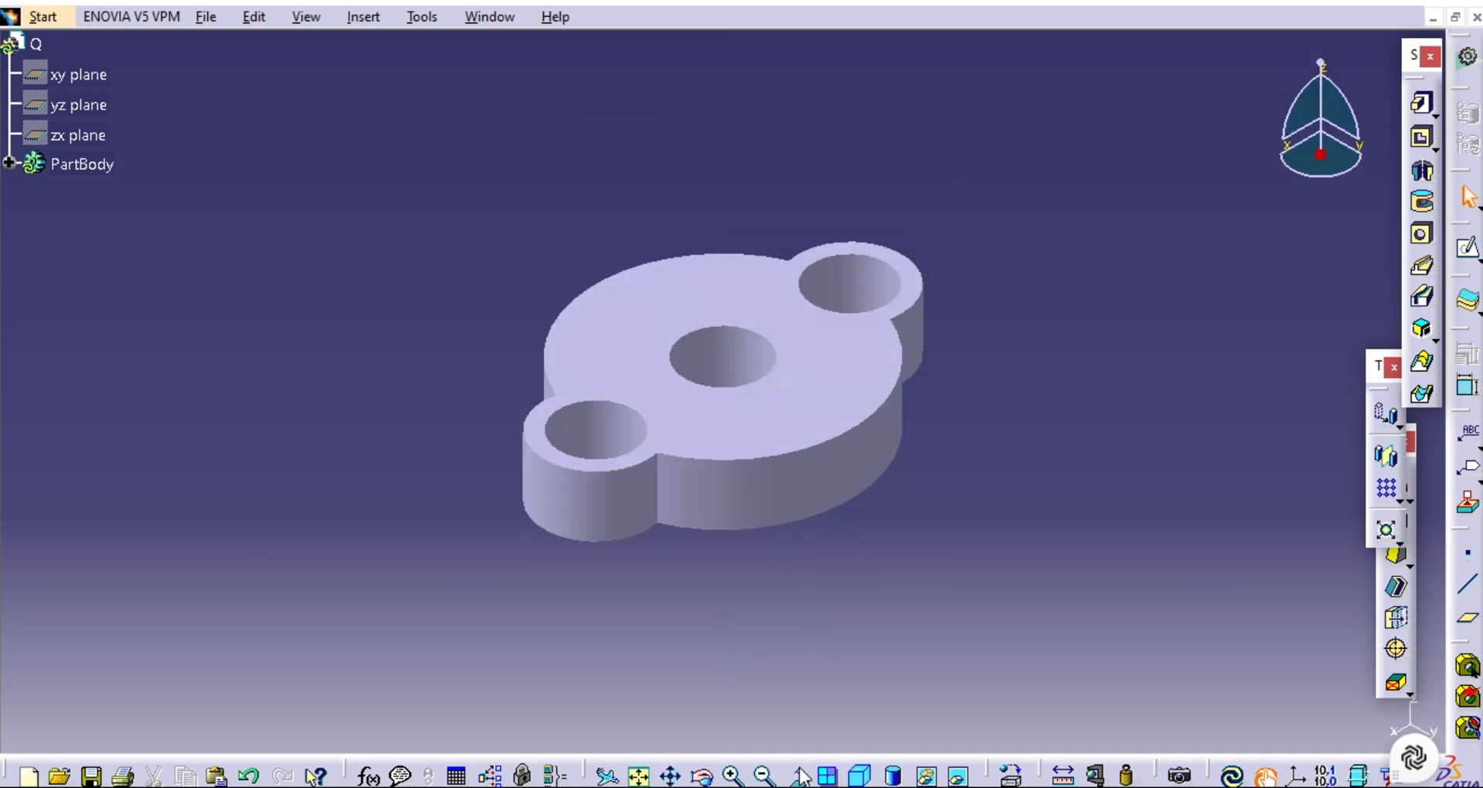
Examine the finished part's lobes and holes up close and from slightly rotated isometric angles.
left_click(732, 776)
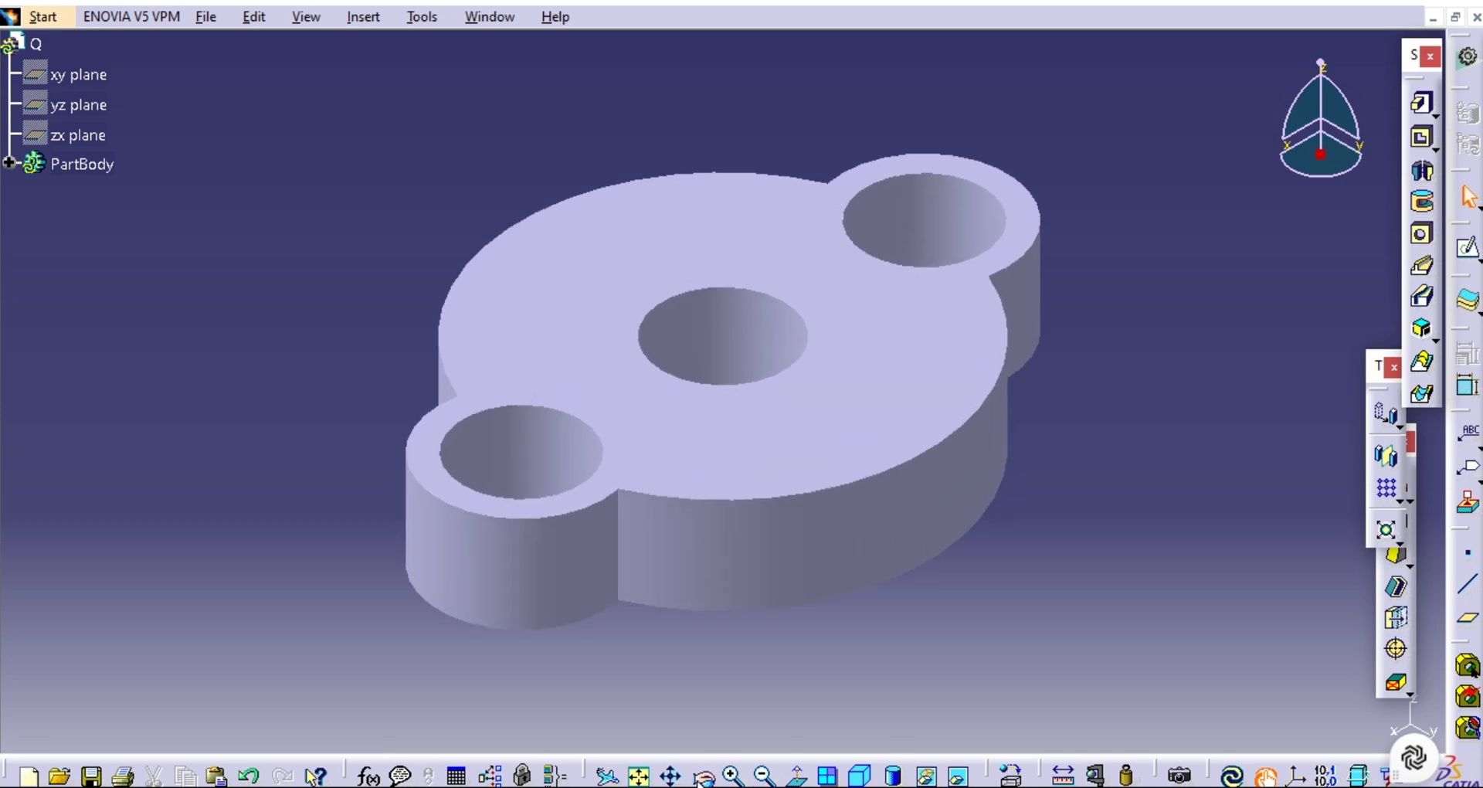
left_click(703, 776)
left_click_drag(649, 639, 801, 581)
left_click(858, 775)
left_click(761, 773)
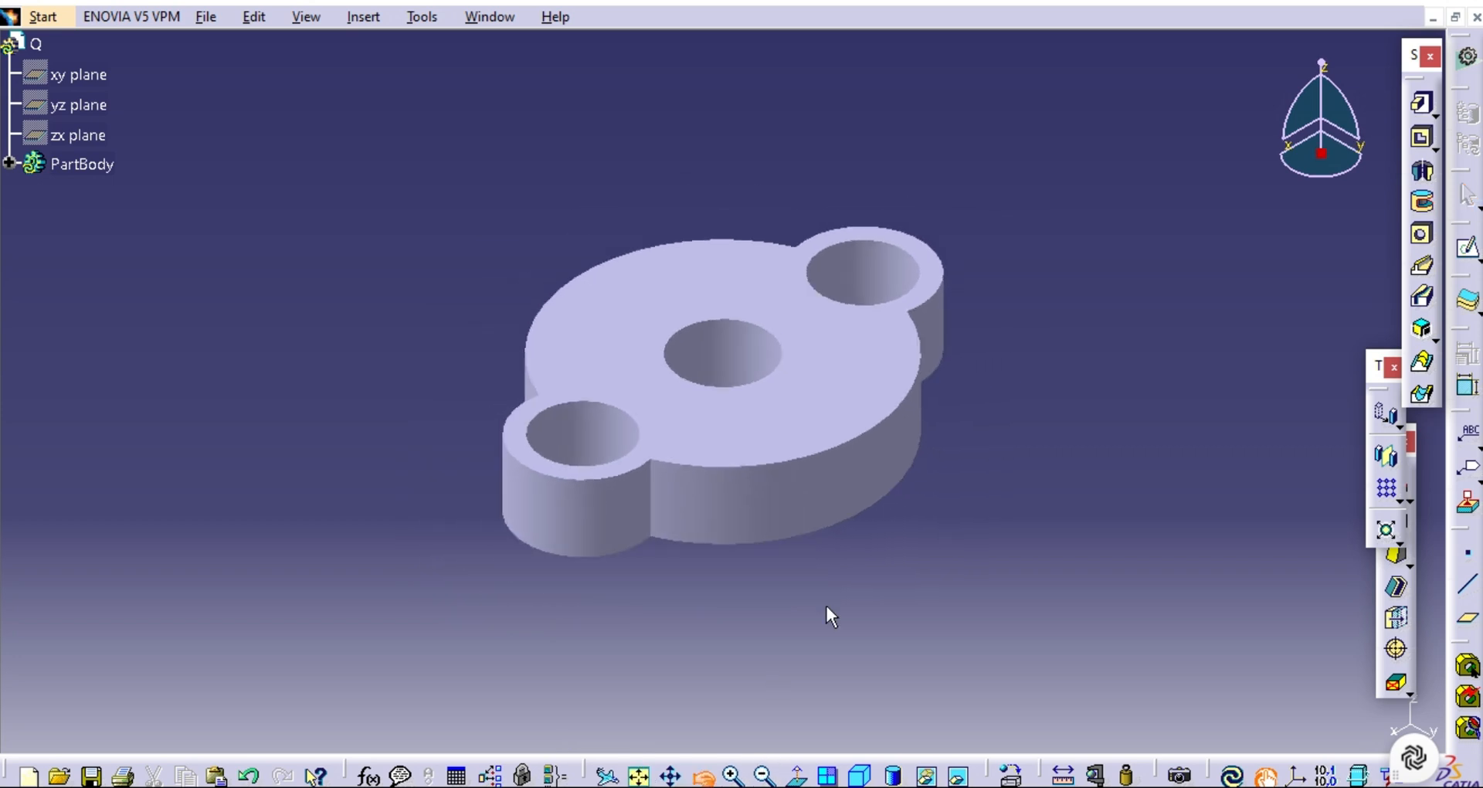
left_click_drag(827, 606, 786, 620)
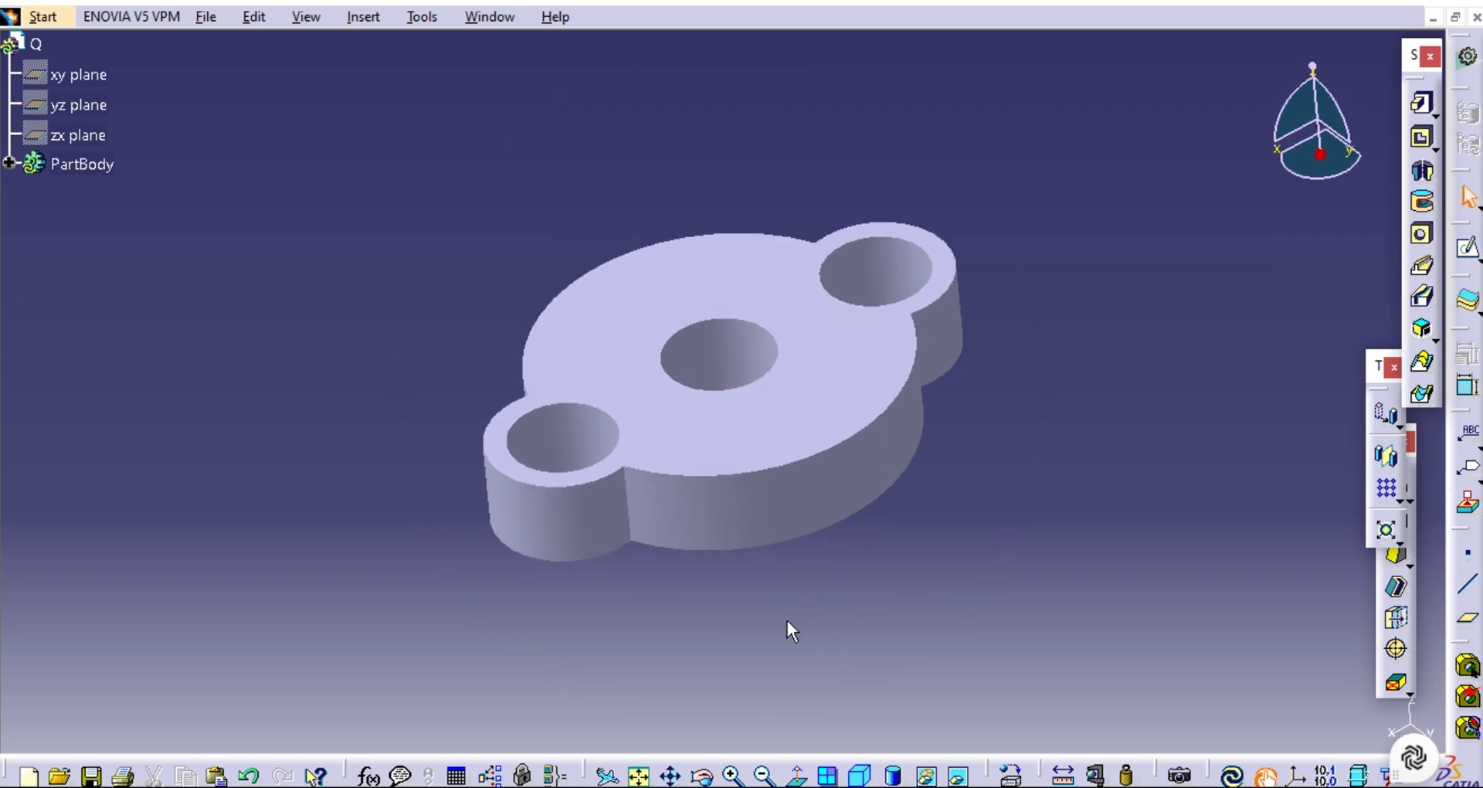